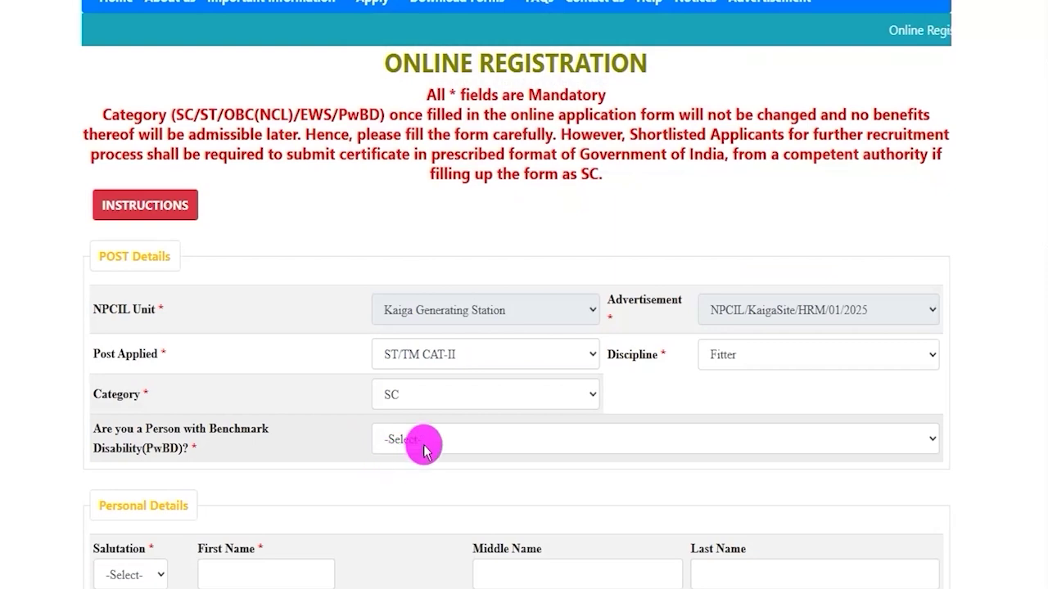
Answer YES to the benchmark disability question and look at the PwBD category choices and the disability percentage field
left_click(424, 447)
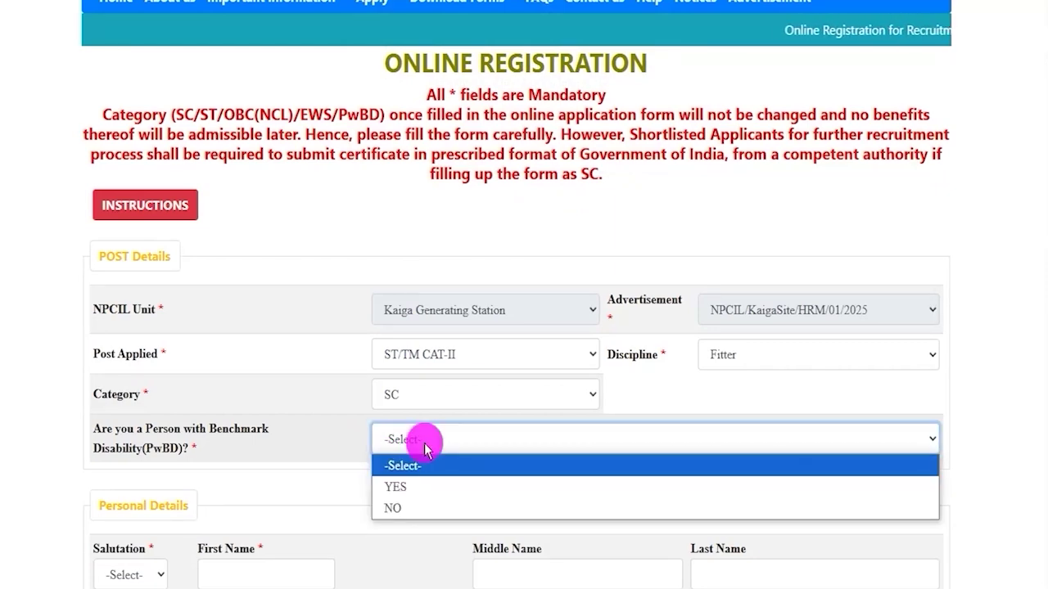
left_click(410, 487)
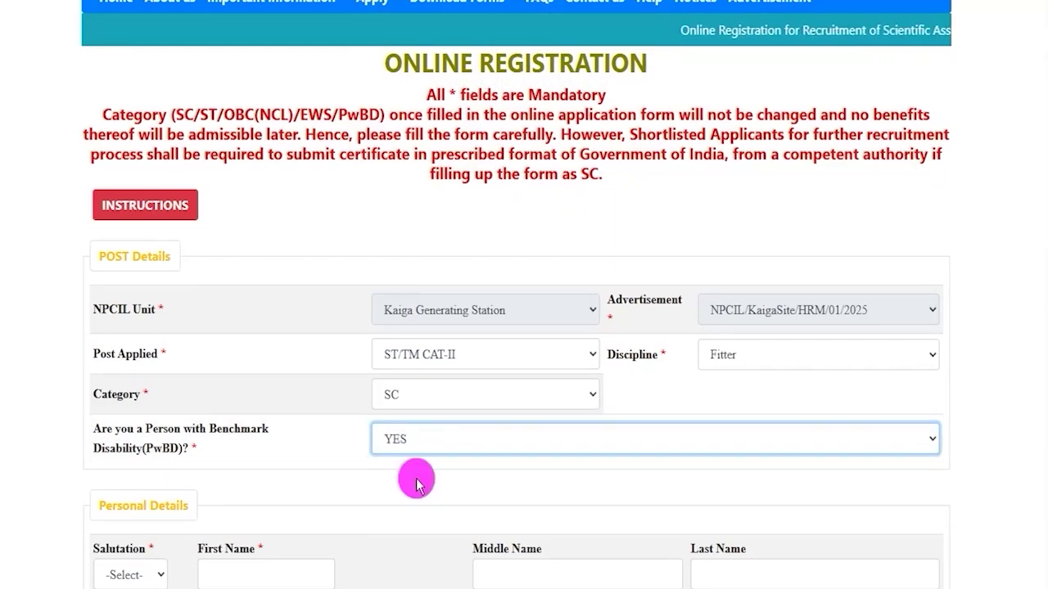
left_click(649, 99)
scroll(465, 315, "down", 2)
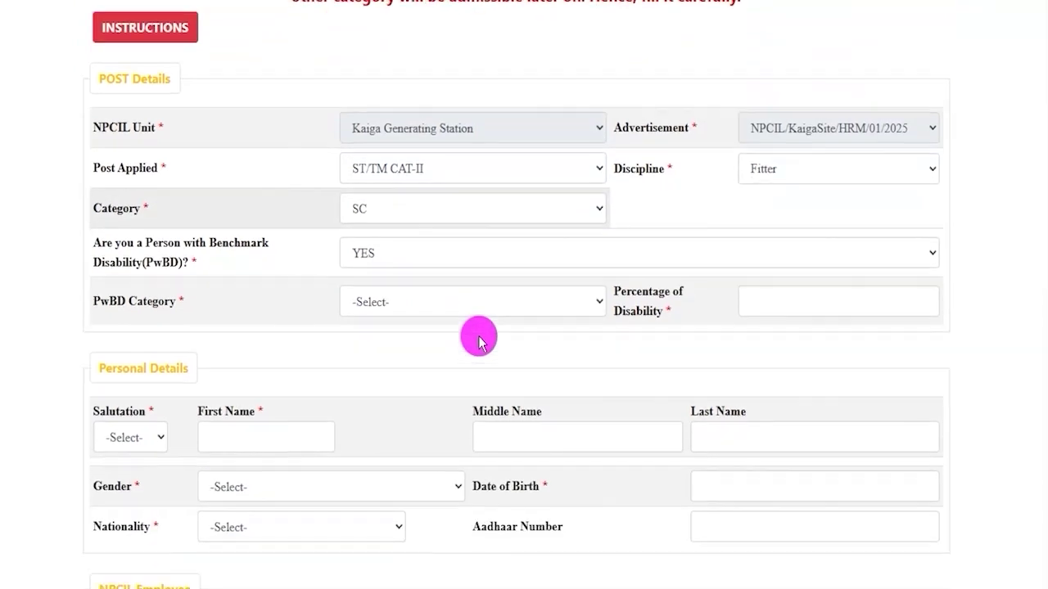
left_click(382, 278)
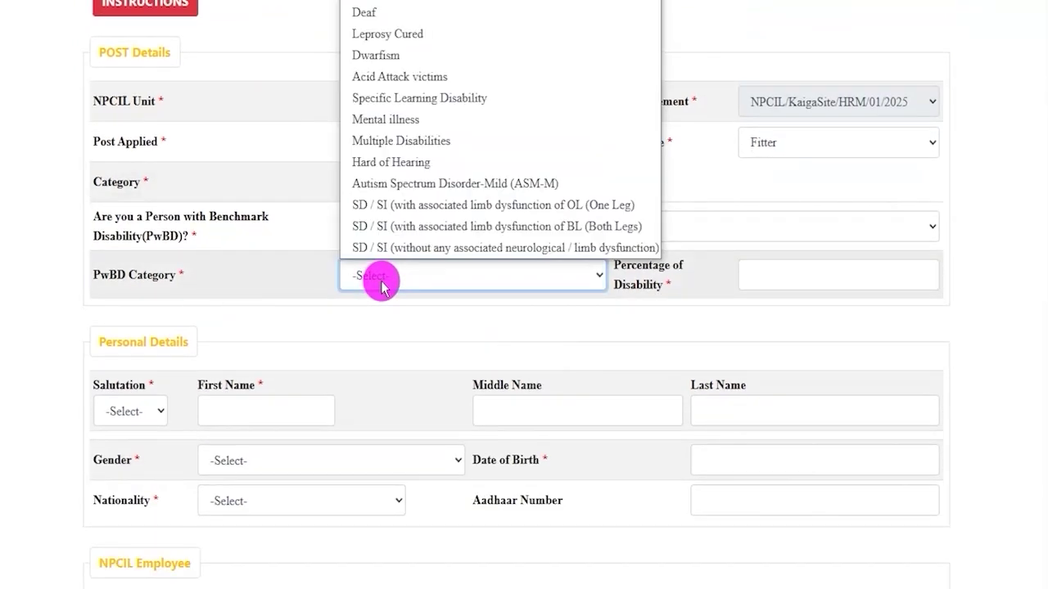
left_click(381, 279)
left_click(778, 276)
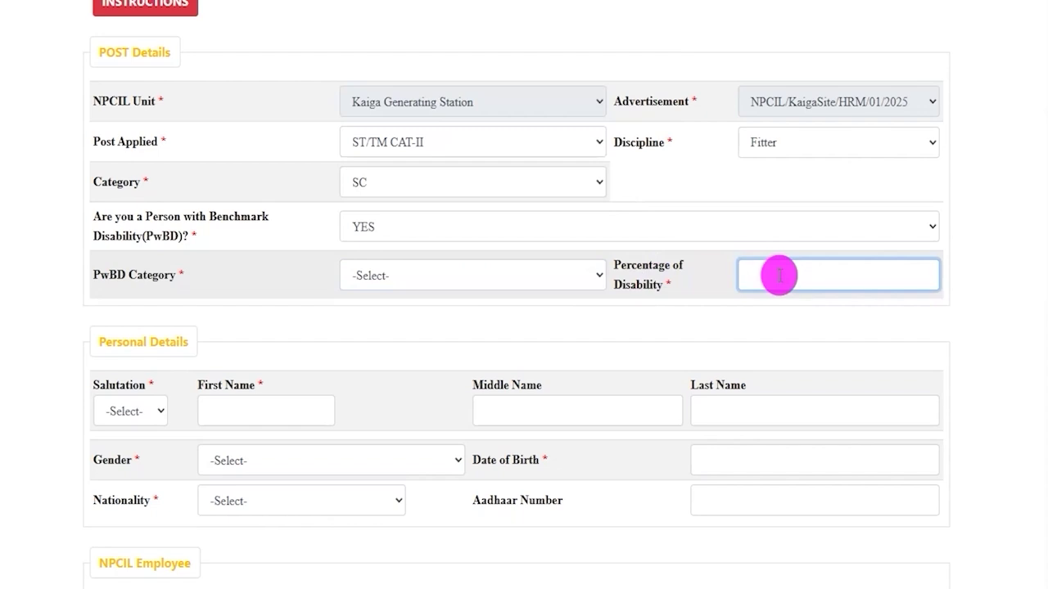
Set the answer to the Person with Benchmark Disability question to NO
left_click(451, 232)
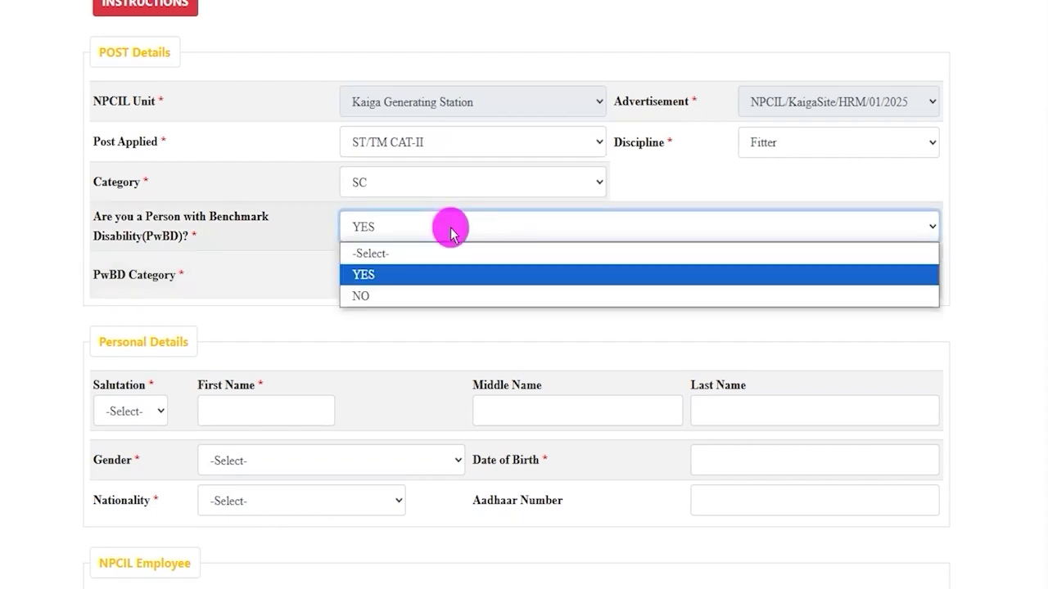
left_click(386, 302)
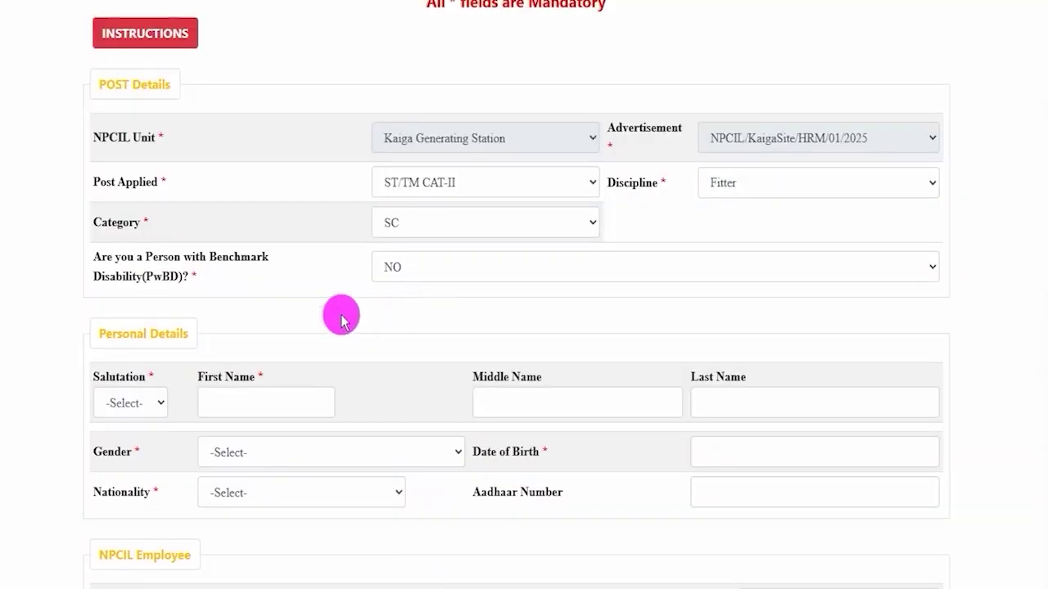
Set the salutation to Mr and enter the applicant's first name, leaving the middle and last names blank
scroll(179, 344, "down", 1)
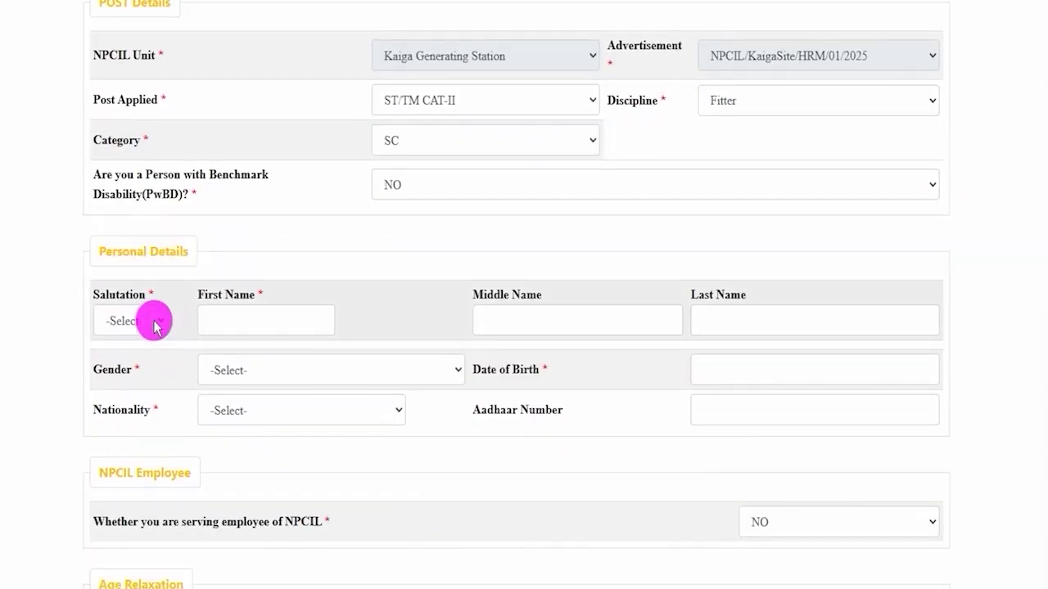
left_click(152, 320)
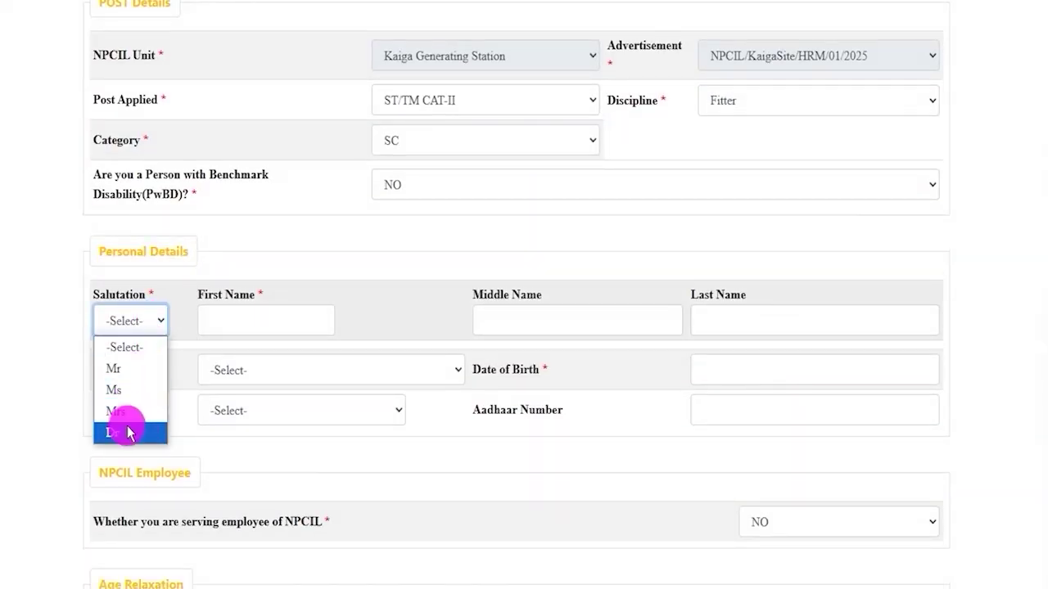
left_click(122, 368)
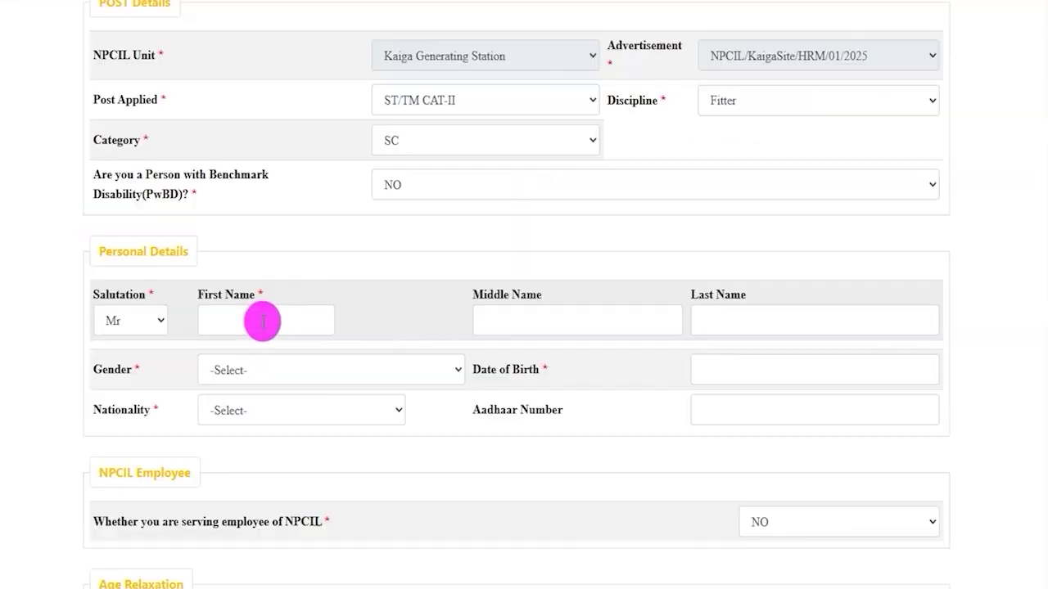
left_click(262, 321)
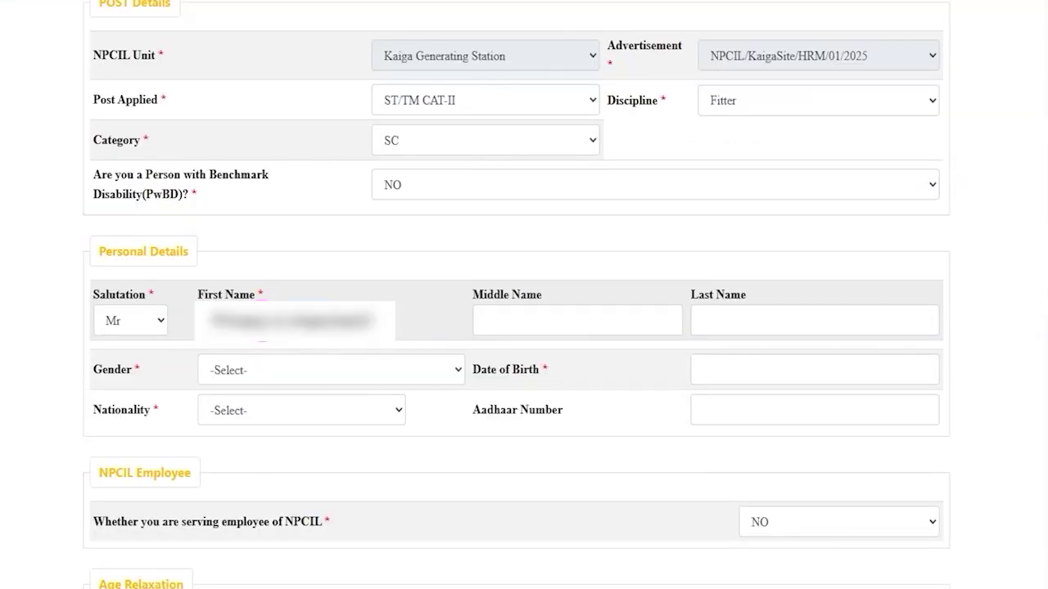
left_click(543, 321)
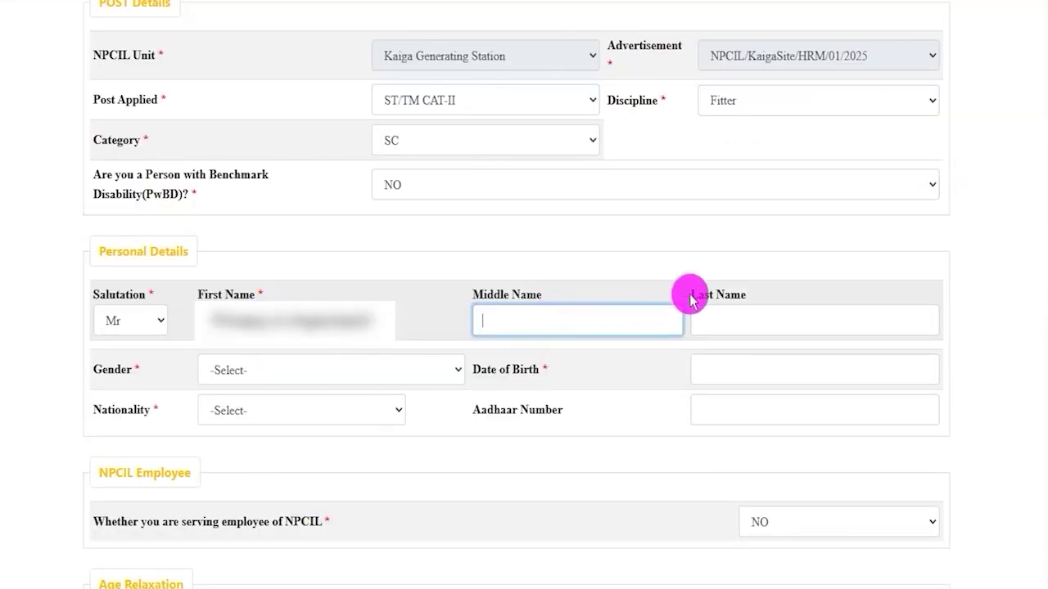
left_click(724, 313)
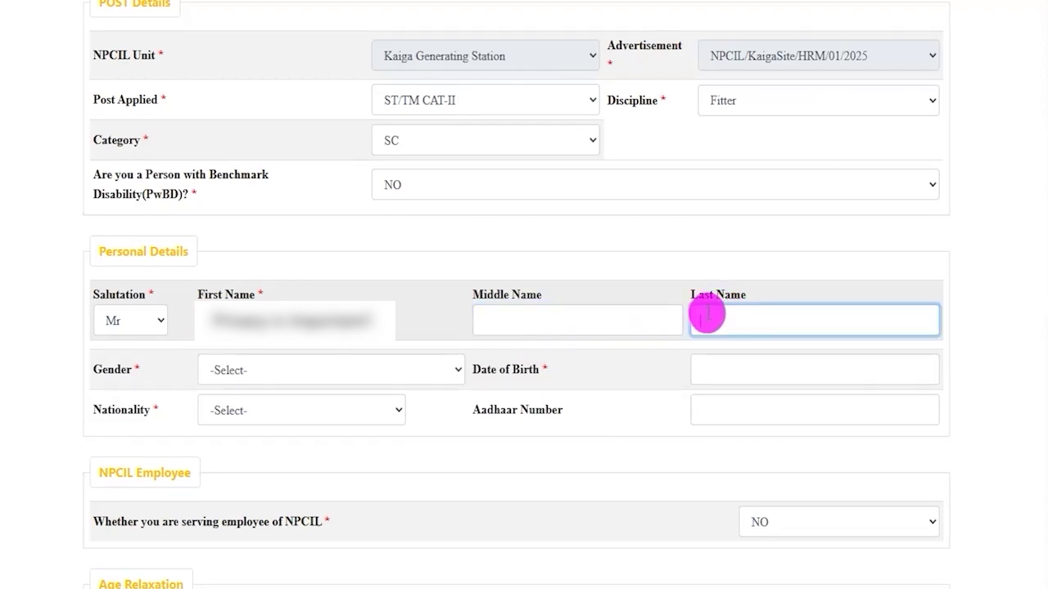
Set the gender to Male, look at the date of birth calendar, and choose a nationality
left_click(278, 376)
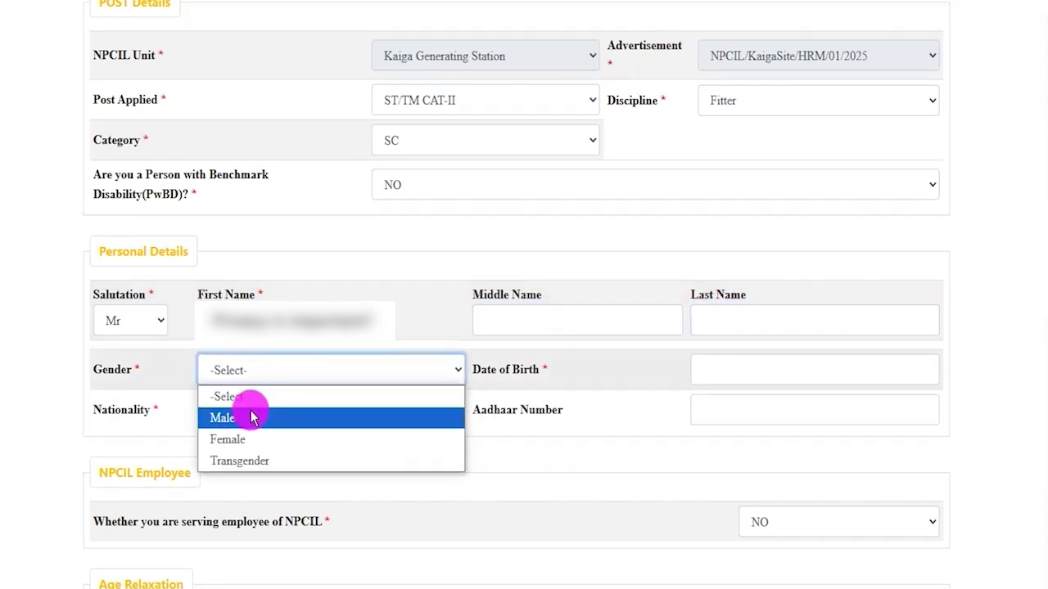
left_click(246, 415)
scroll(562, 374, "up", 4)
scroll(671, 376, "down", 4)
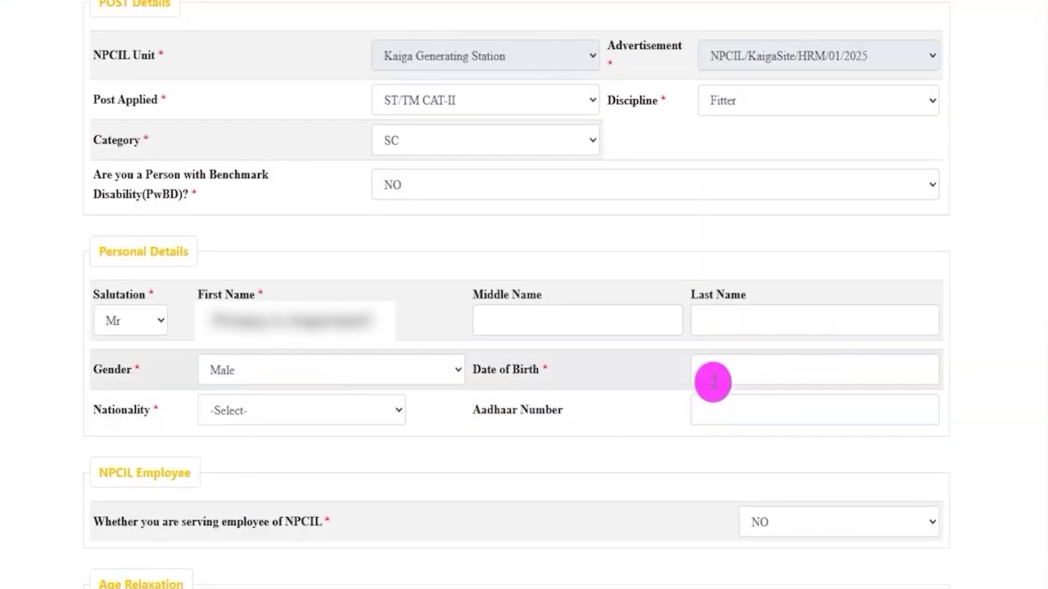
left_click(718, 369)
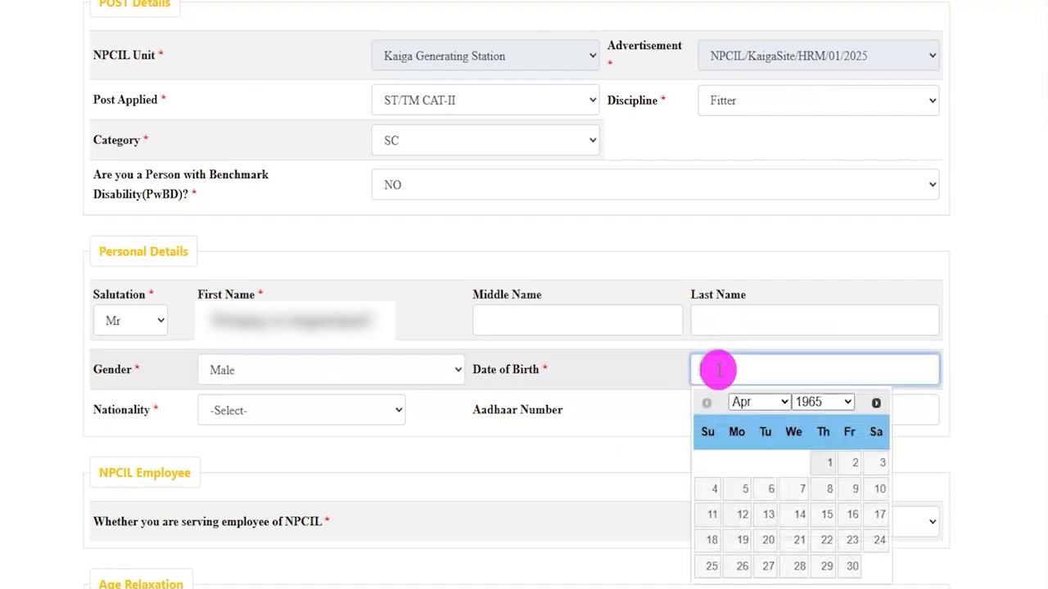
left_click(295, 409)
left_click(246, 457)
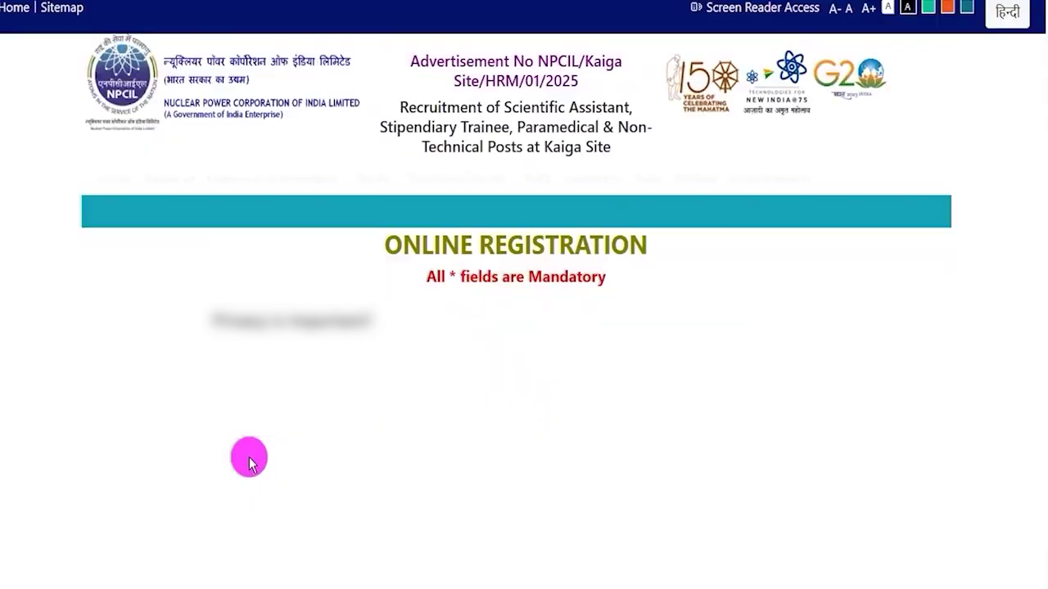
left_click(813, 417)
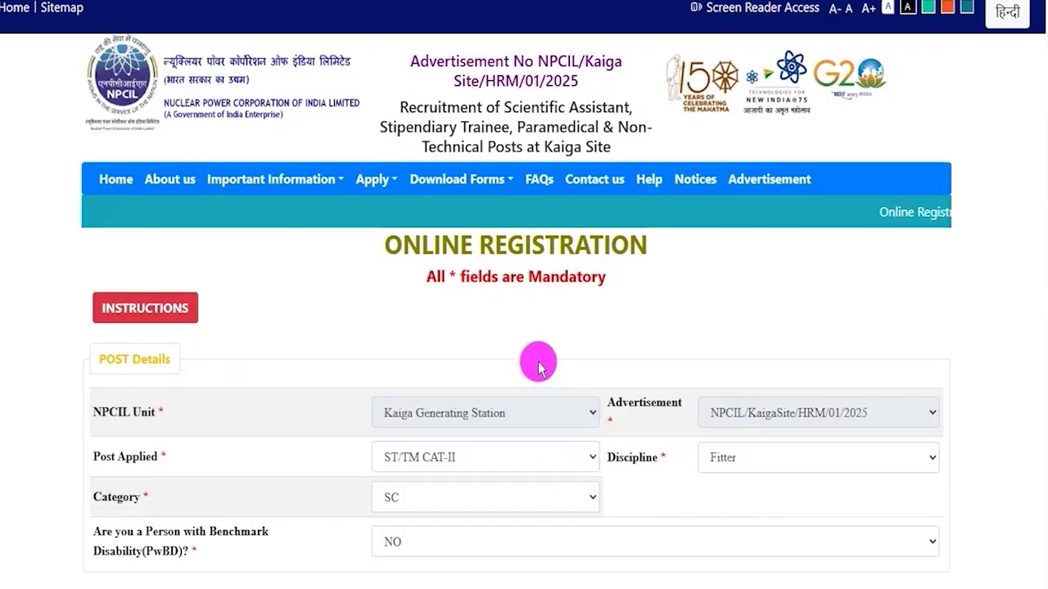
Answer YES to being a serving NPCIL employee and look at the unit choices and employee number field
scroll(536, 335, "down", 7)
scroll(539, 367, "down", 1)
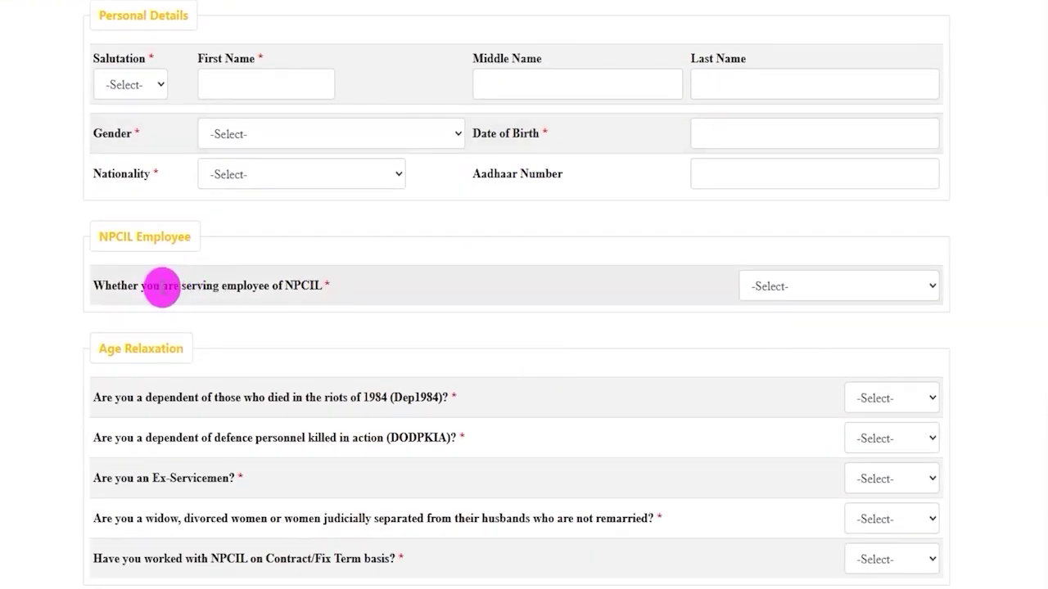
left_click_drag(121, 280, 297, 280)
left_click(804, 284)
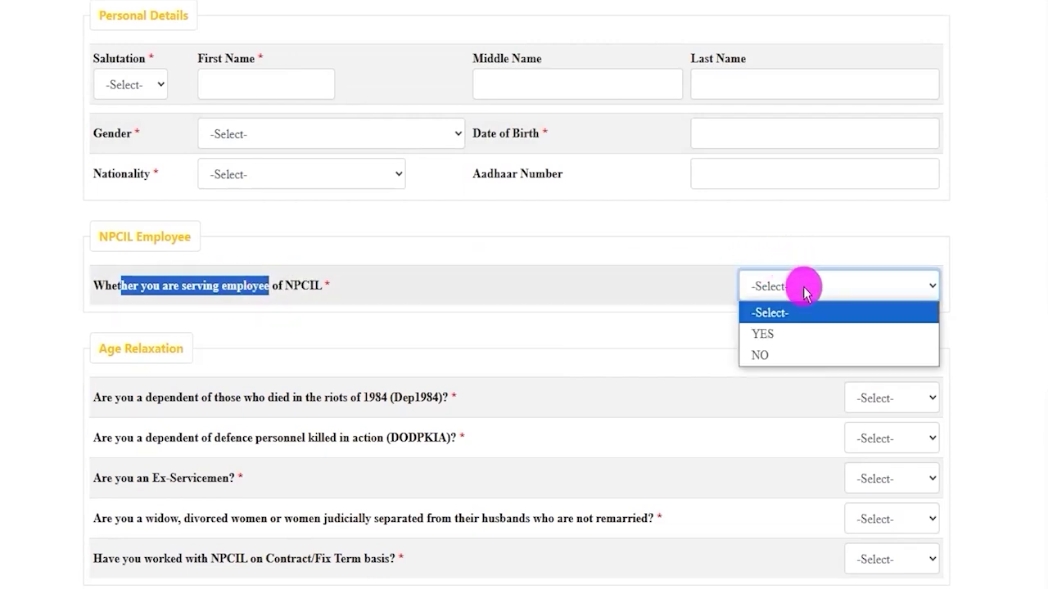
left_click(773, 333)
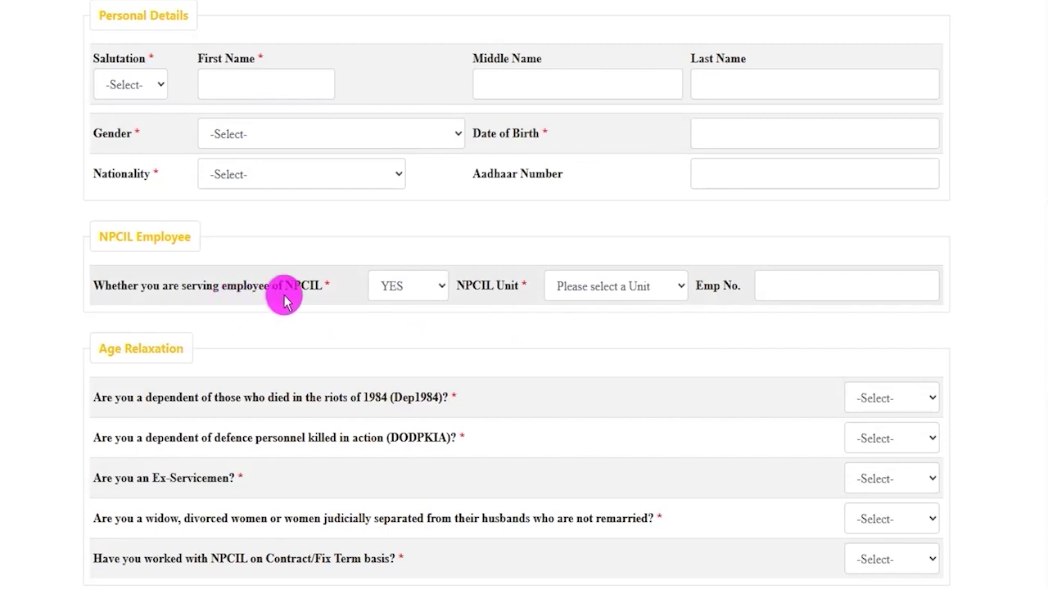
left_click(588, 292)
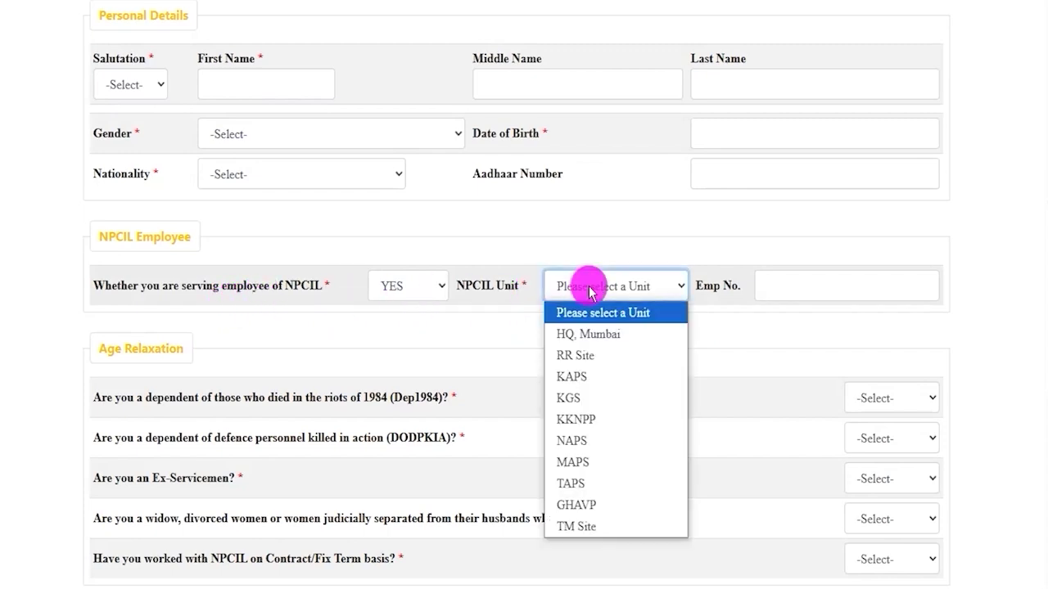
left_click(589, 288)
left_click(805, 287)
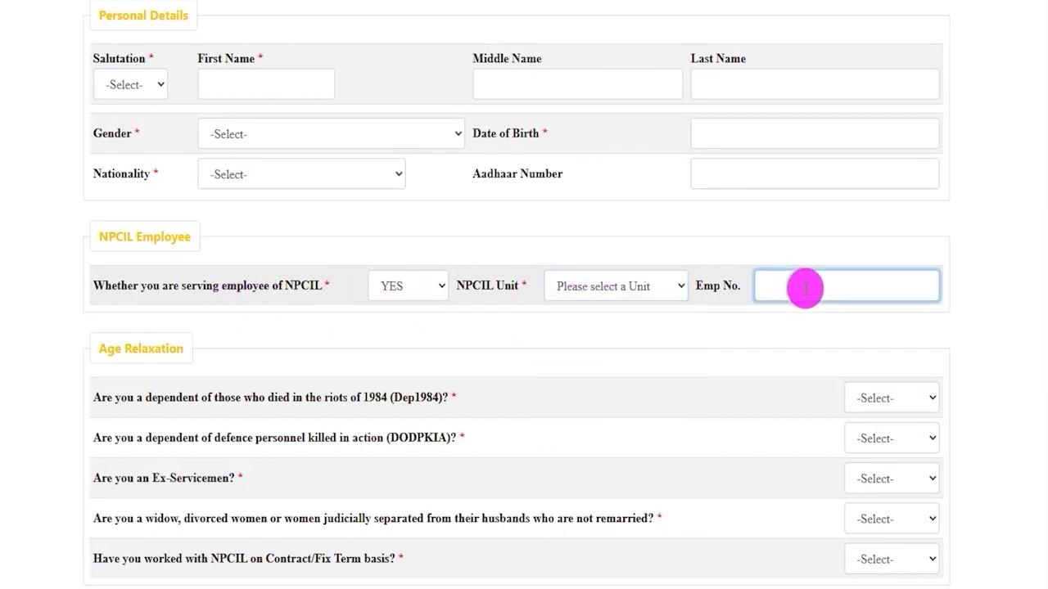
Set the answer to the serving NPCIL employee question to NO
left_click(428, 289)
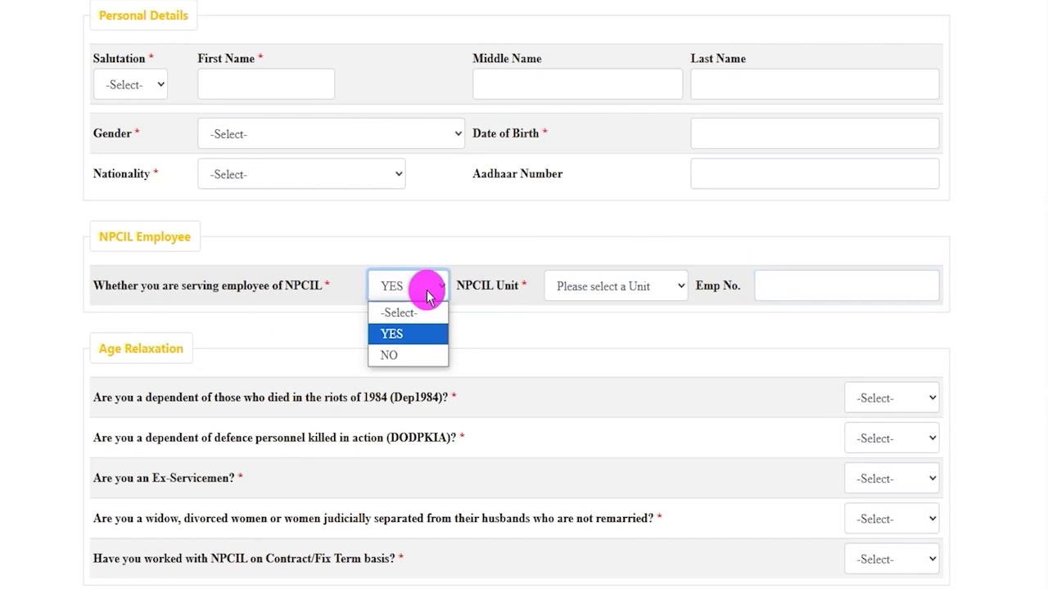
left_click(399, 356)
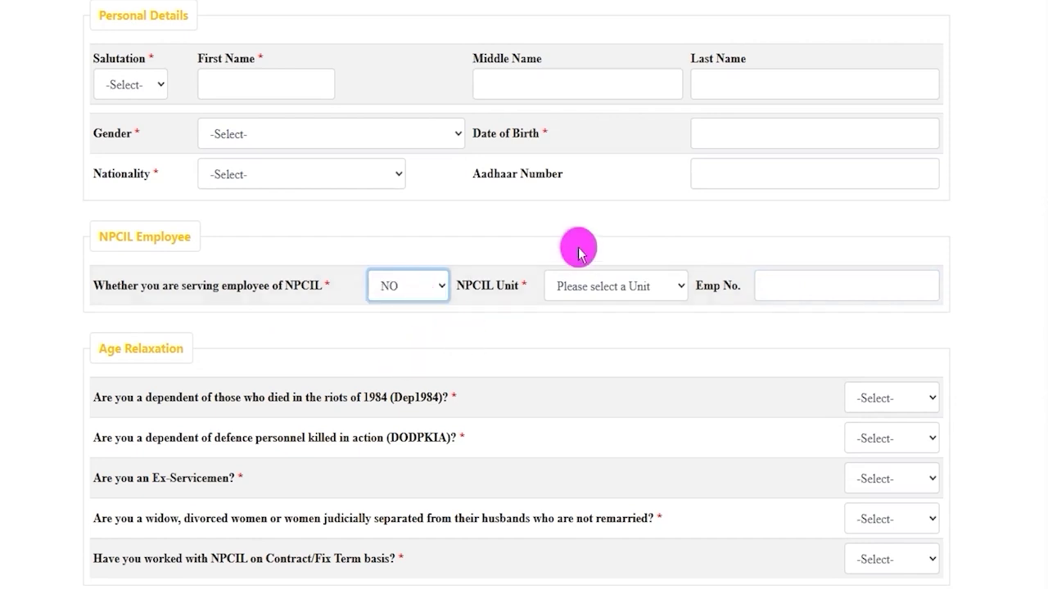
Answer NO to the age relaxation questions on dependents of 1984 riot victims and of defence personnel killed in action
scroll(159, 184, "down", 2)
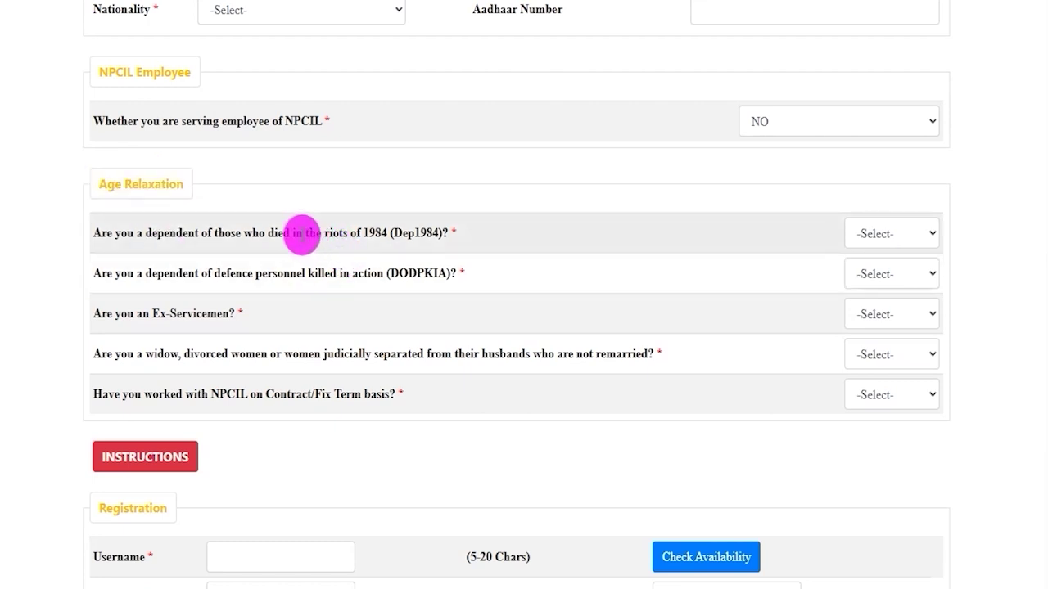
left_click_drag(284, 234, 324, 234)
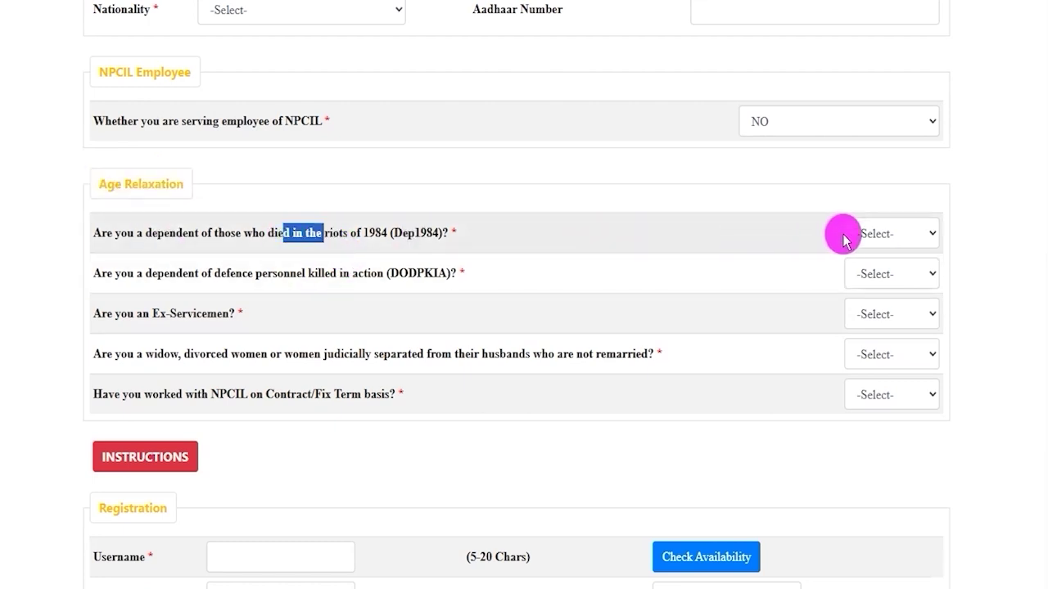
left_click(860, 234)
left_click(874, 302)
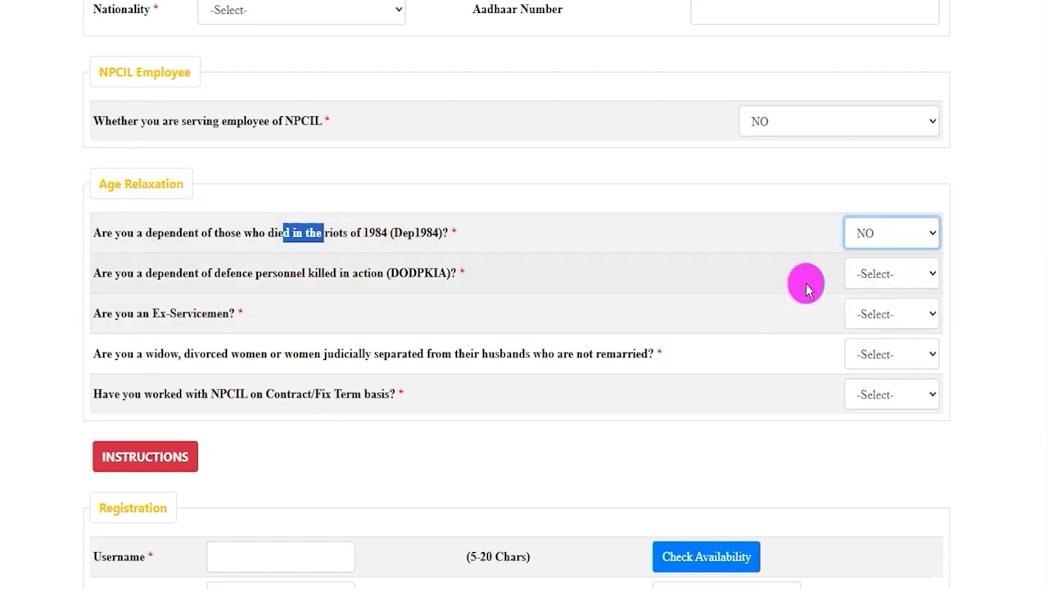
left_click_drag(194, 275, 382, 275)
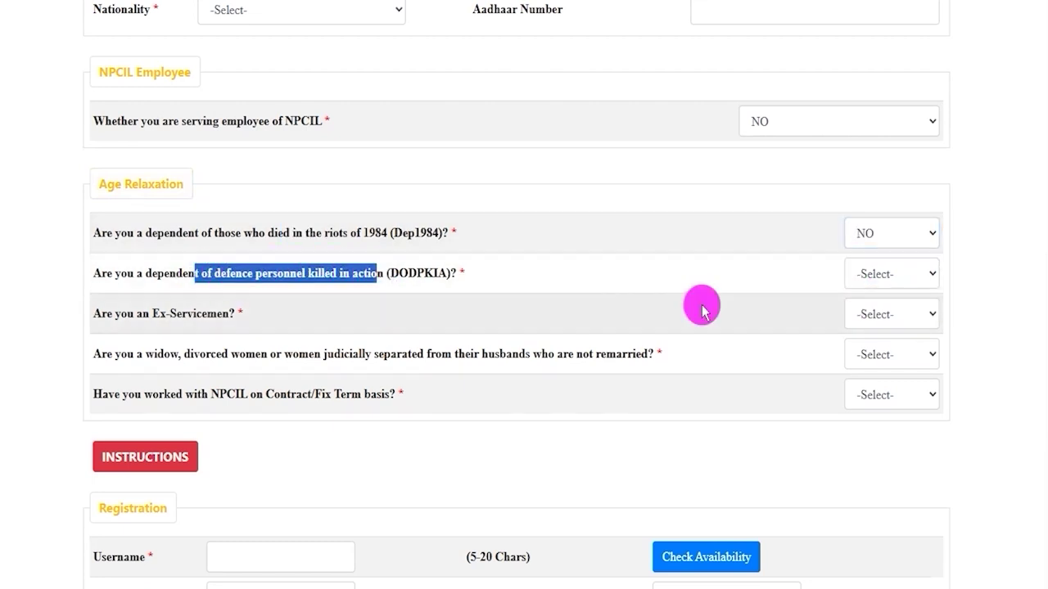
left_click(884, 278)
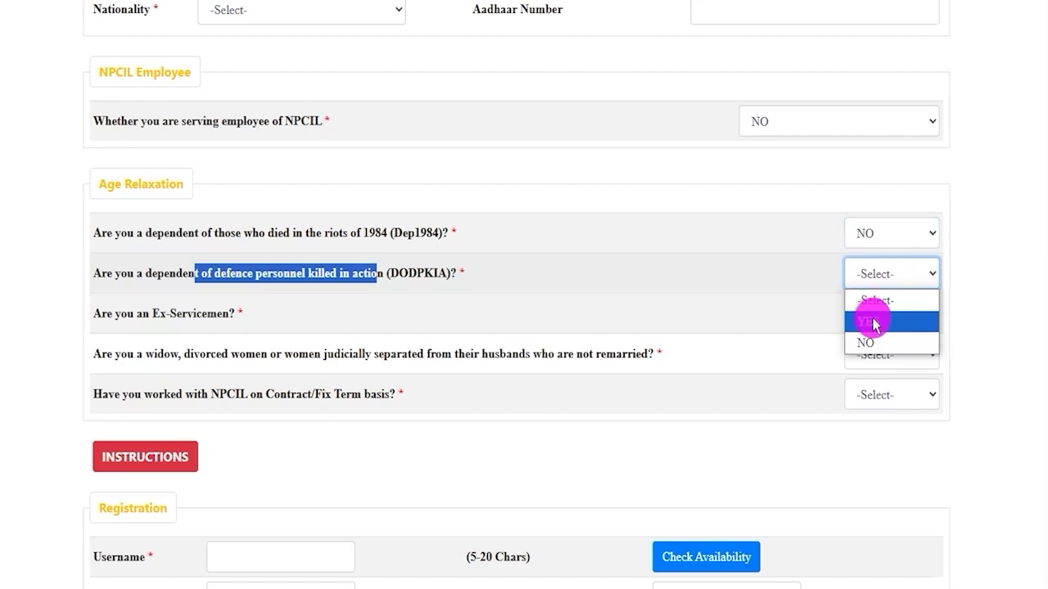
left_click(869, 343)
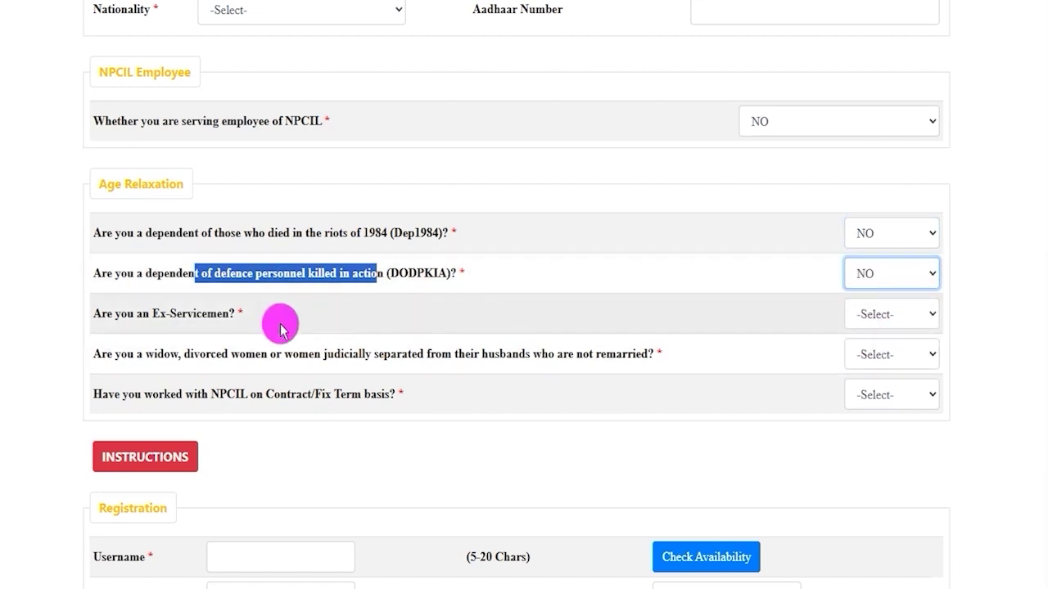
Answer NO to the Ex-Servicemen question under age relaxation
left_click_drag(127, 314, 221, 313)
left_click(865, 323)
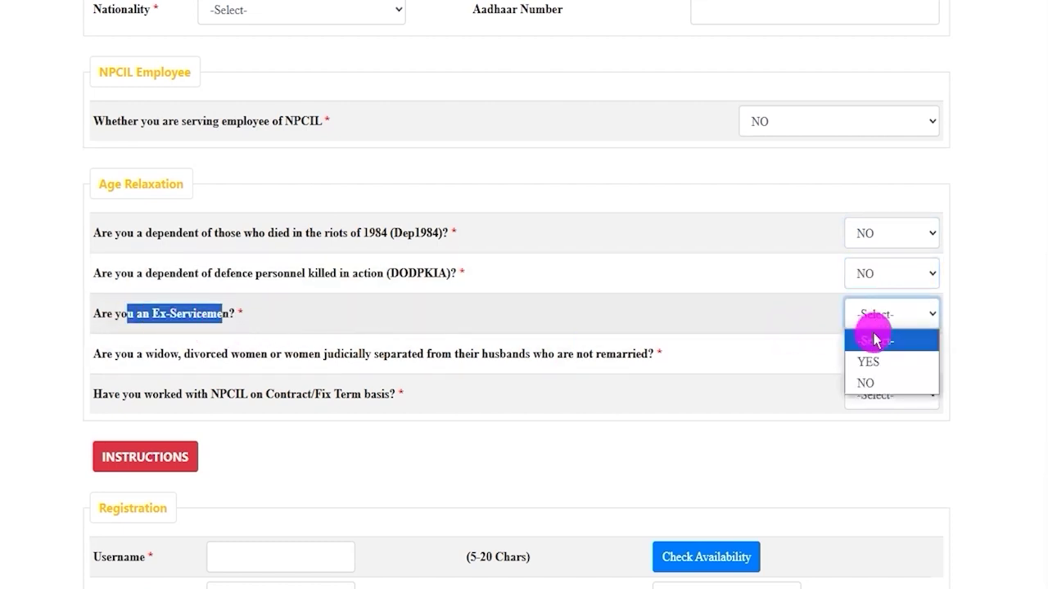
left_click(870, 381)
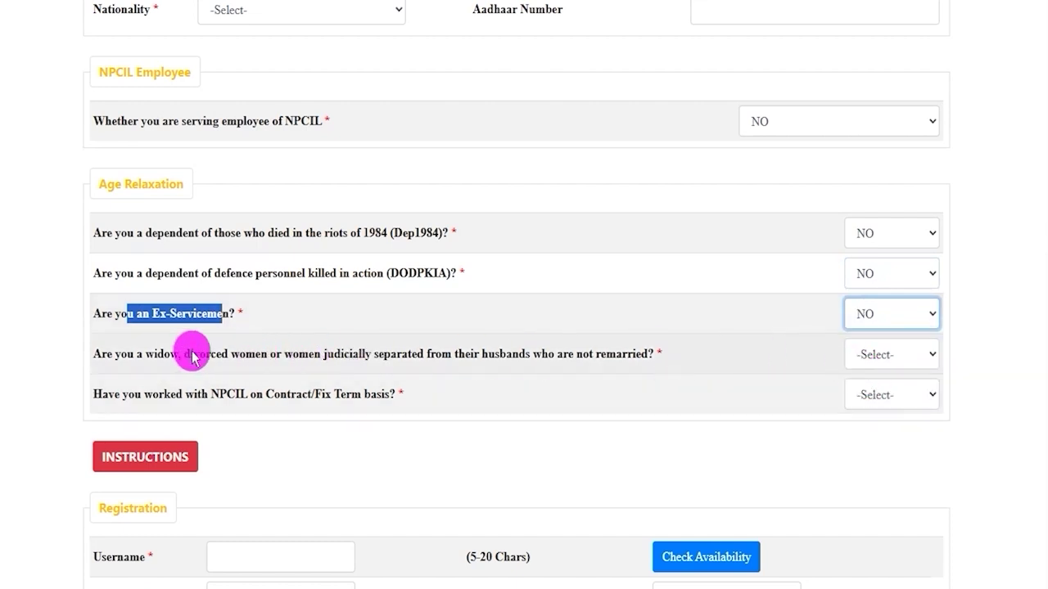
Answer NO to the age relaxation questions on widowed, divorced or separated women and on contract/fixed-term work with NPCIL
left_click(129, 352)
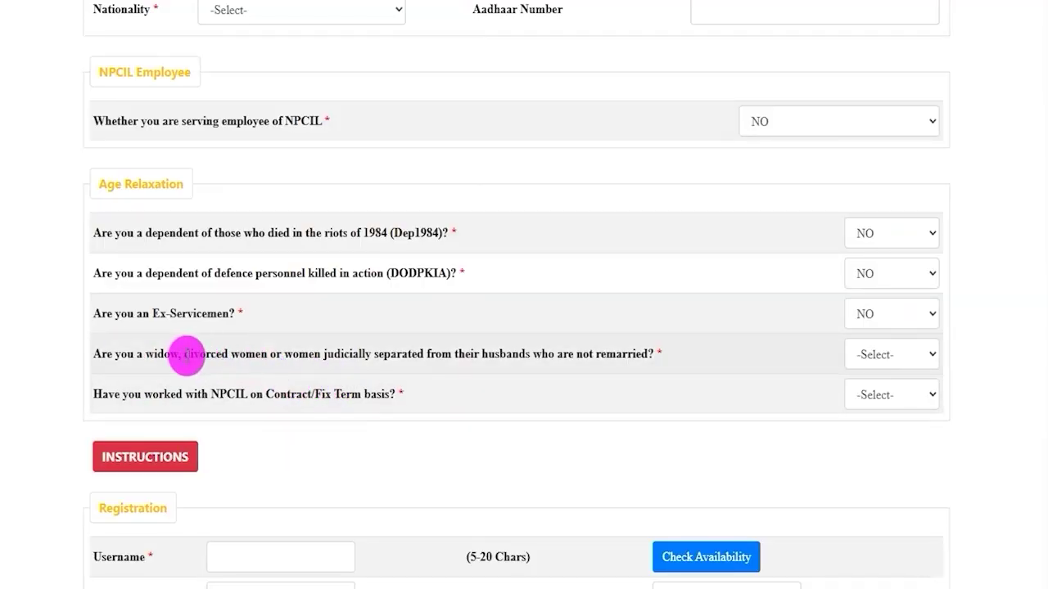
left_click_drag(156, 354, 442, 353)
left_click(892, 354)
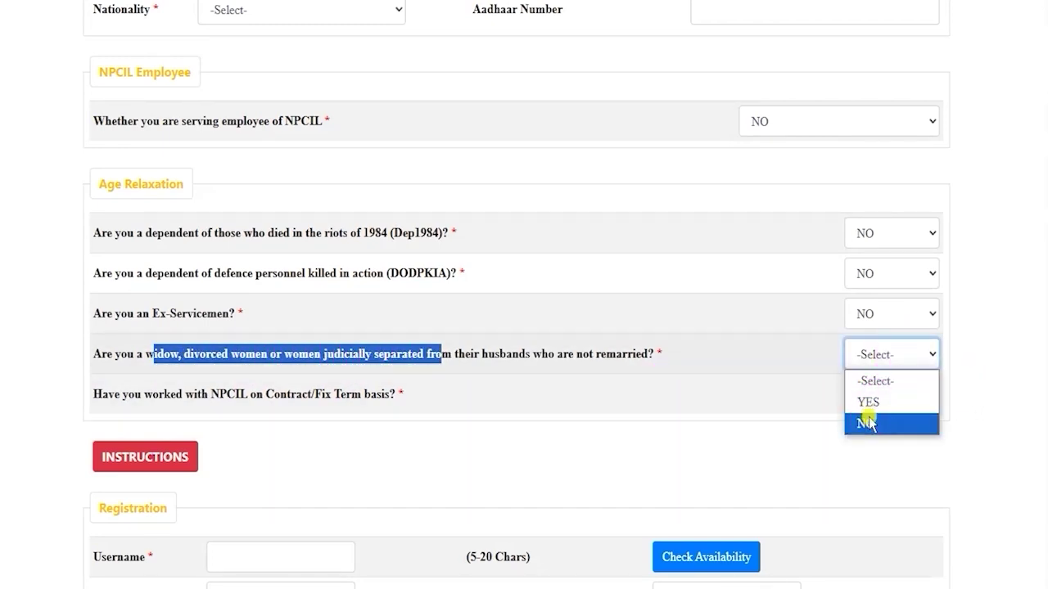
left_click(865, 423)
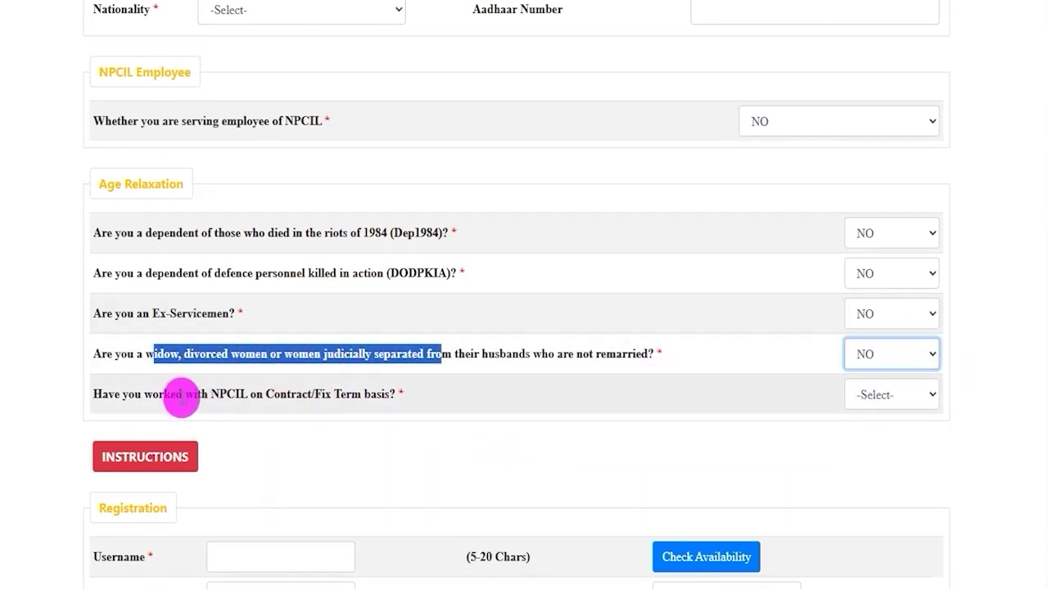
left_click_drag(211, 394, 378, 393)
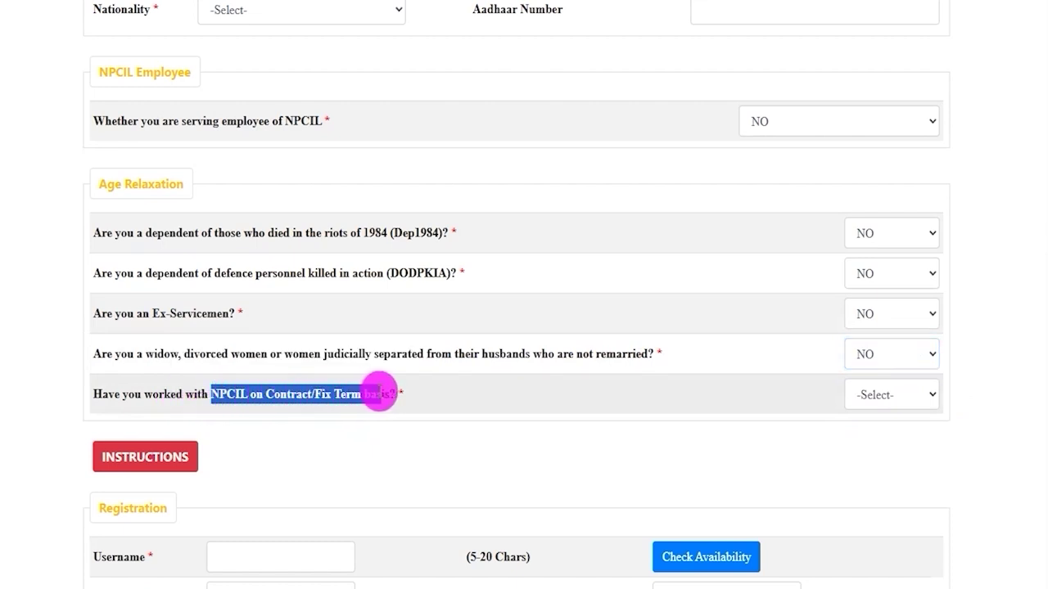
left_click(852, 394)
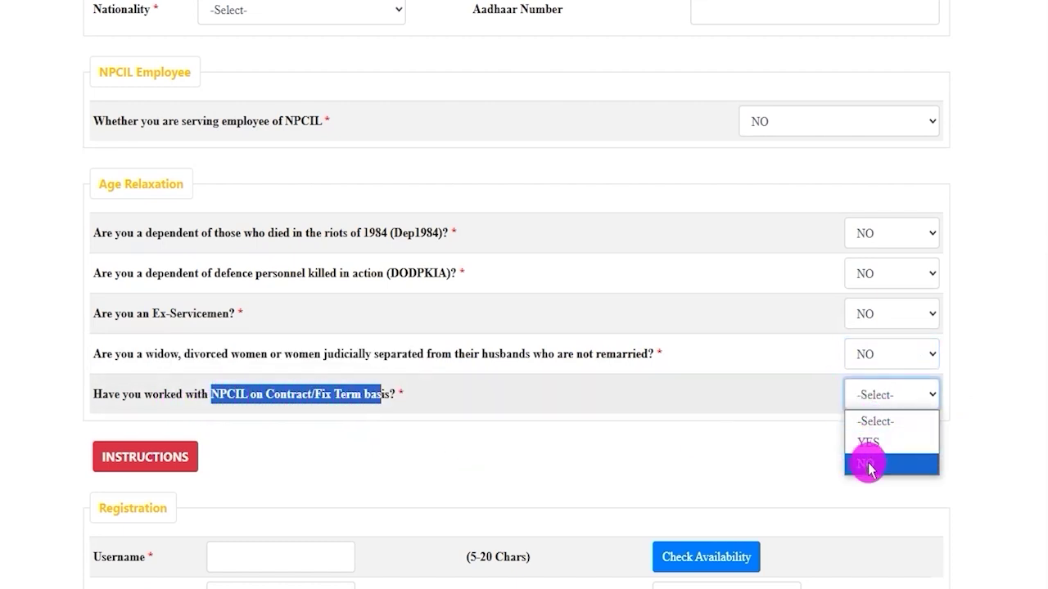
left_click(868, 465)
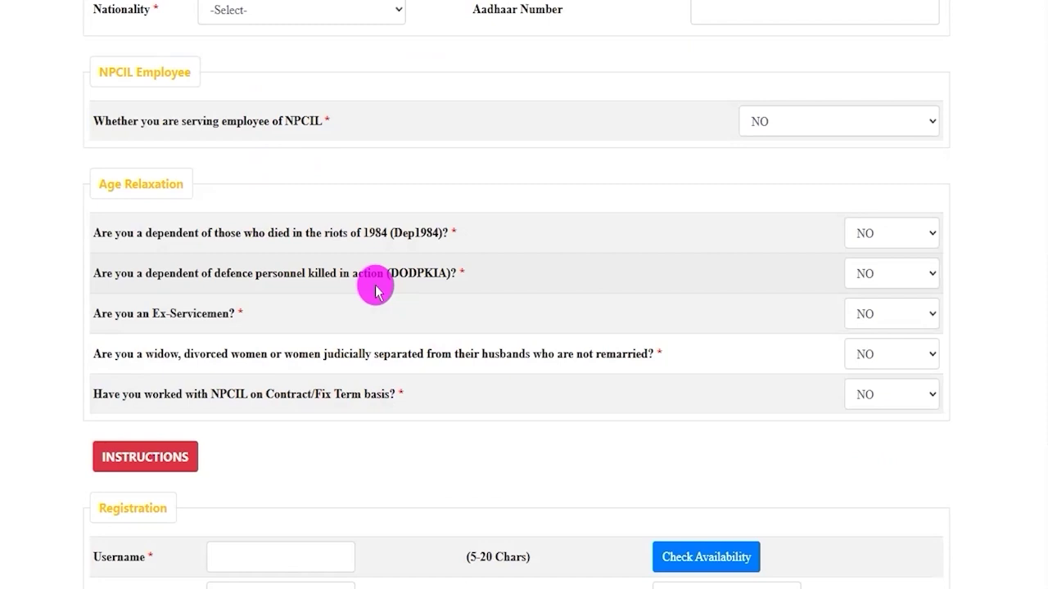
Enter the username in the Registration section and check its availability and the permitted character length
scroll(374, 292, "down", 3)
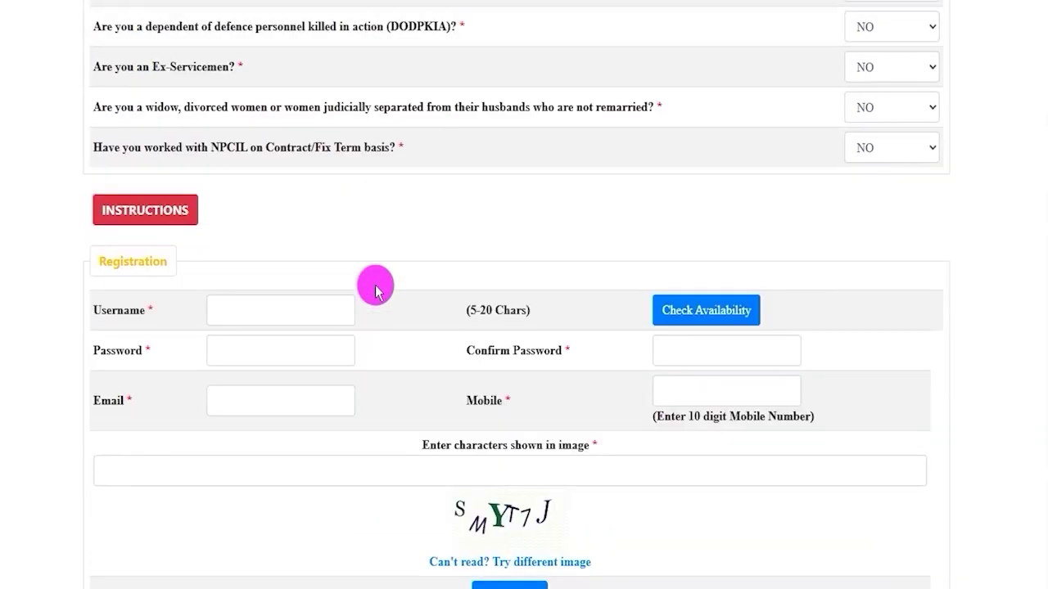
scroll(276, 319, "down", 2)
left_click(279, 148)
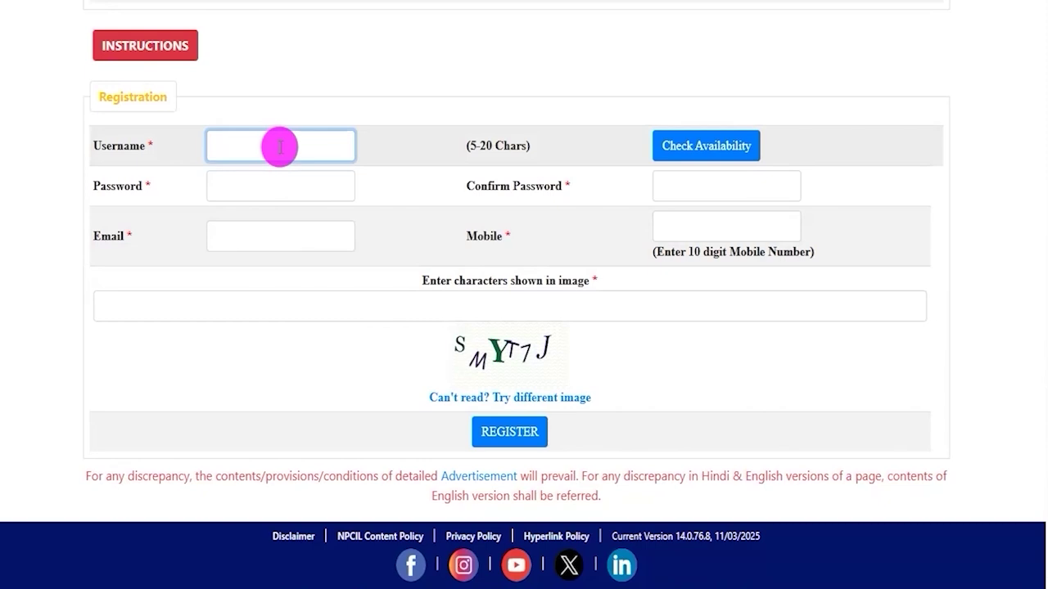
key("ctrl+v")
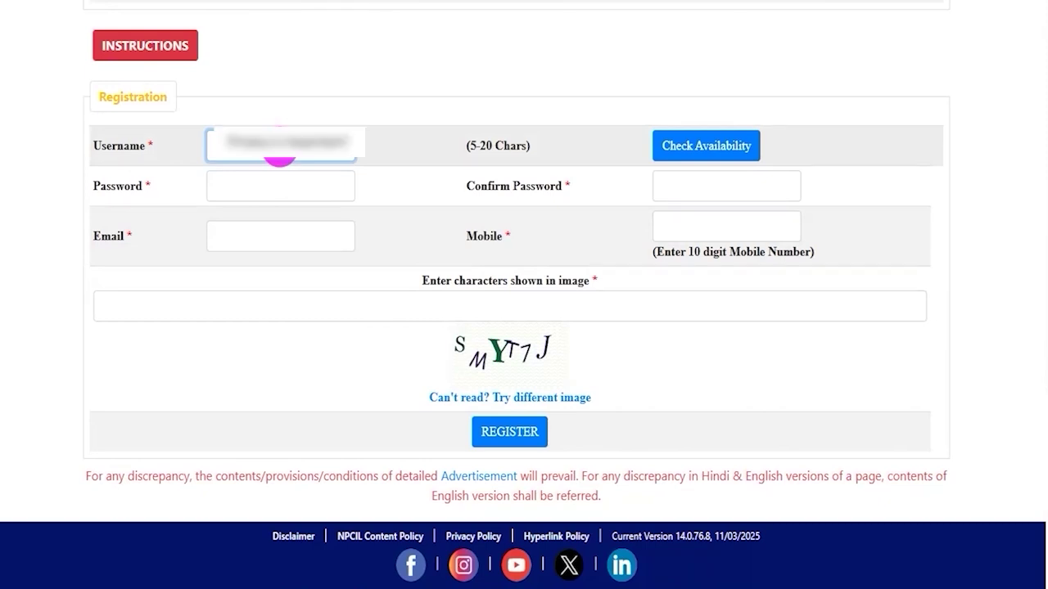
left_click(673, 150)
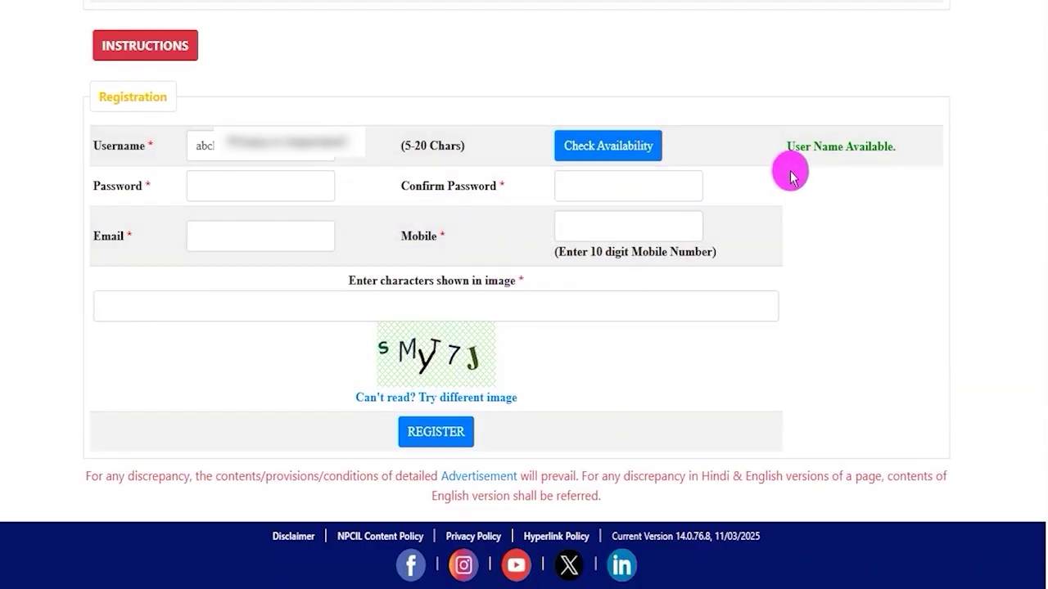
left_click_drag(788, 145, 874, 144)
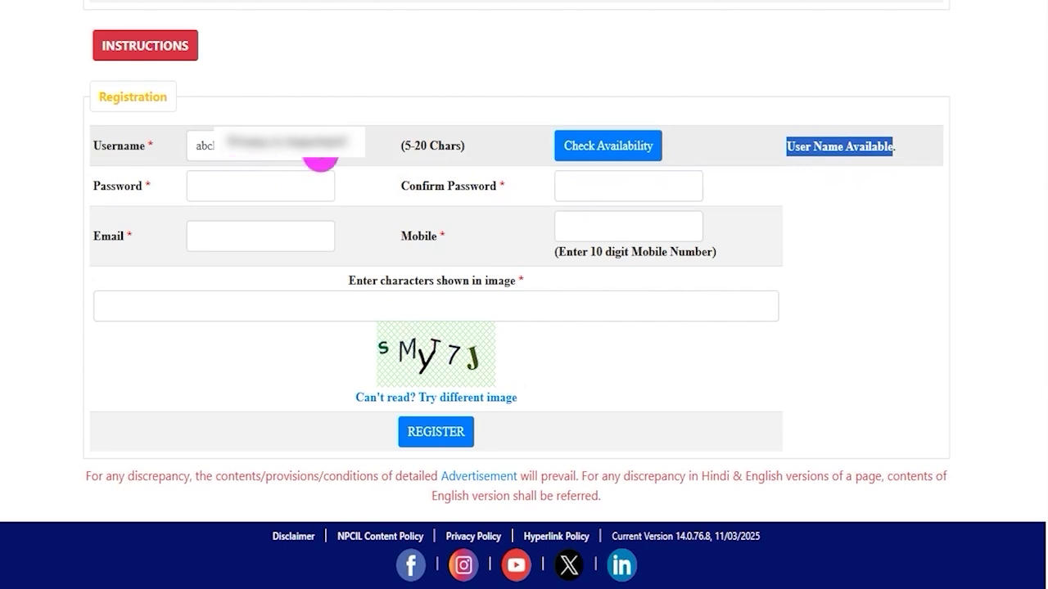
left_click_drag(410, 145, 445, 145)
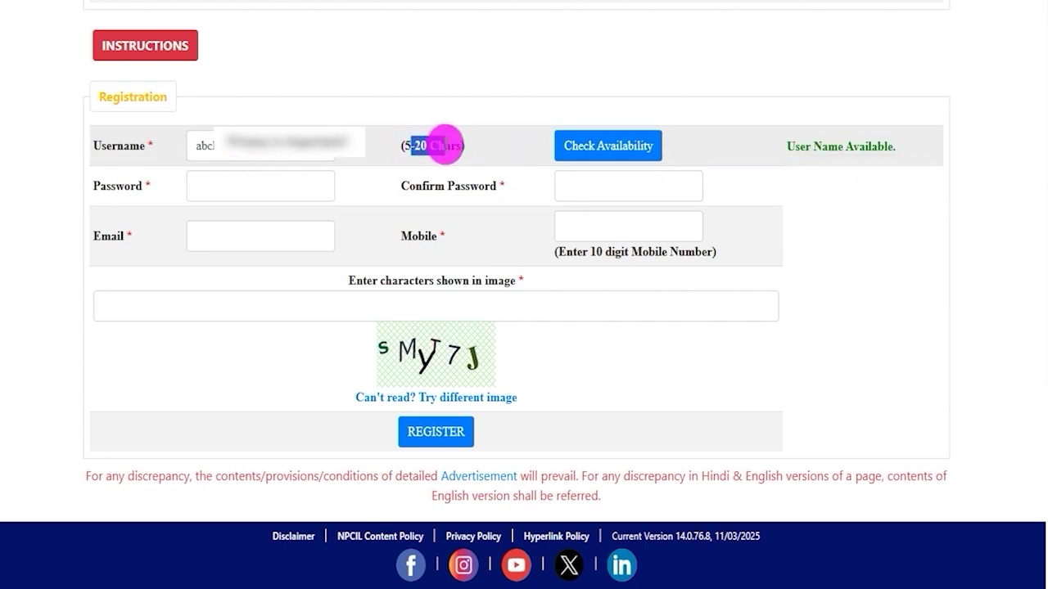
Switch to Notepad and examine the make-up of the sample password for the registration's Password field
left_click(249, 182)
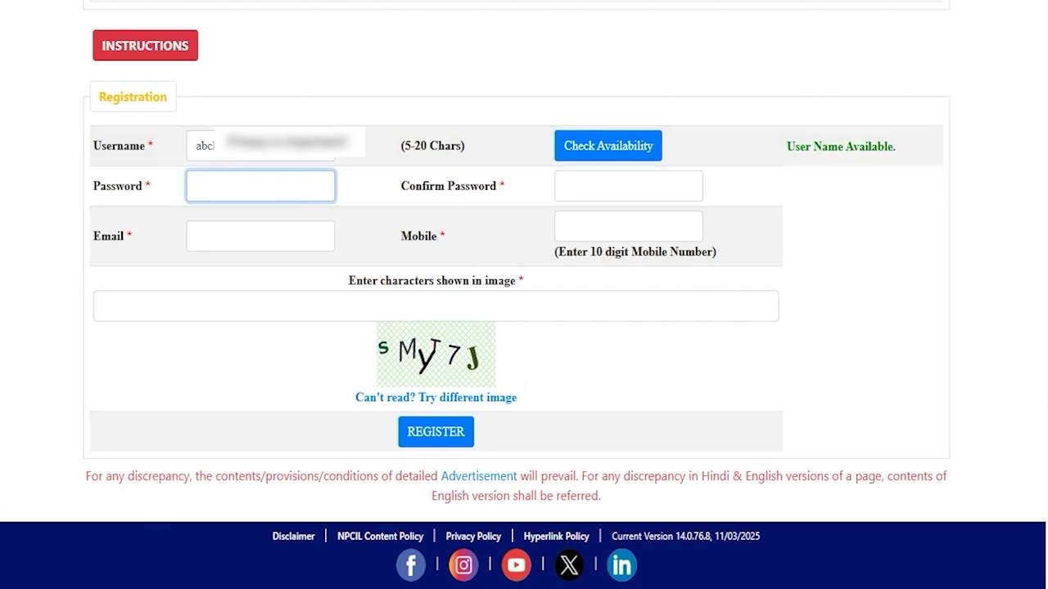
key("alt+Tab")
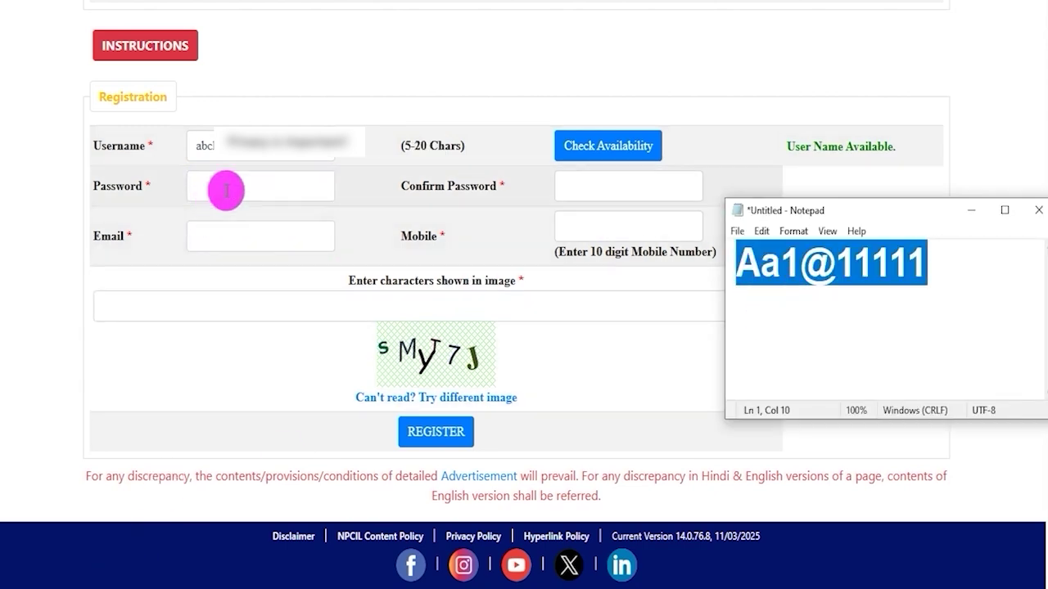
left_click(752, 266)
left_click(744, 263)
left_click_drag(748, 263, 825, 260)
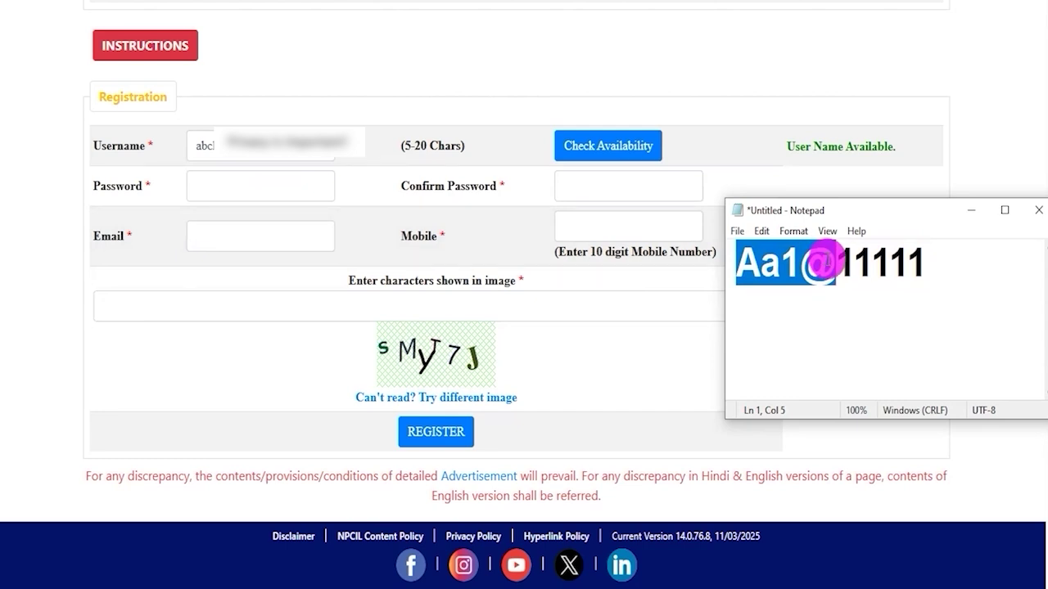
left_click(945, 277)
left_click_drag(946, 275, 710, 254)
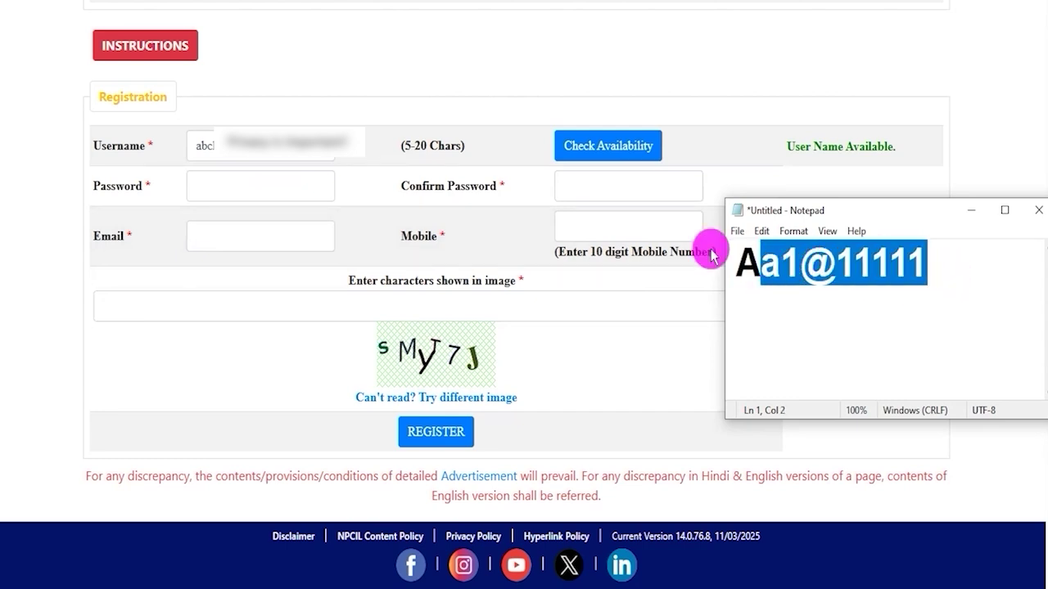
Fill in the confirm password, email, mobile number and image characters fields and submit the registration
left_click(581, 188)
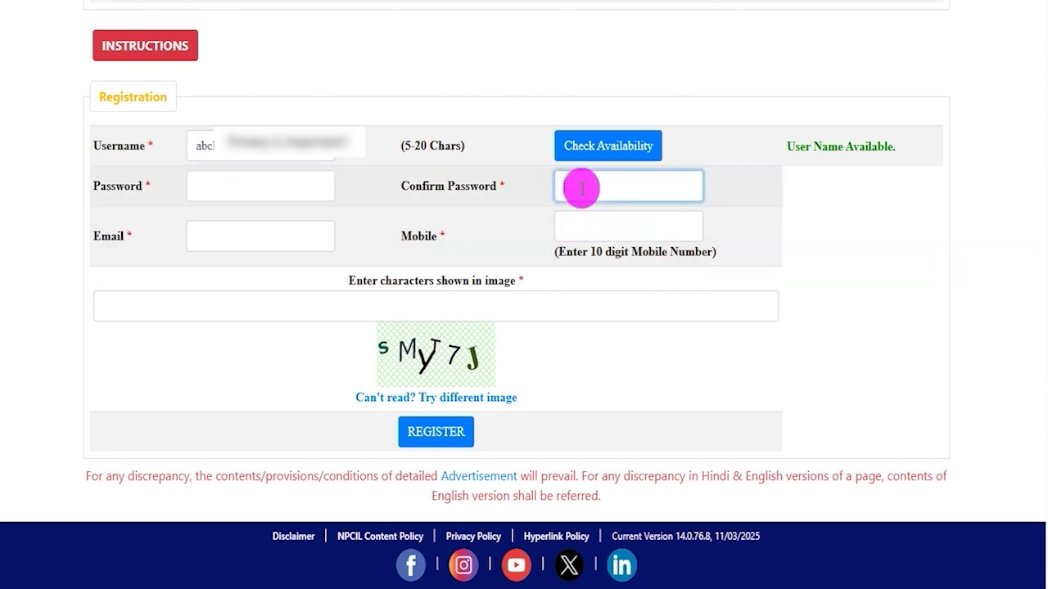
left_click_drag(93, 230, 187, 231)
left_click(211, 232)
left_click_drag(399, 236, 513, 232)
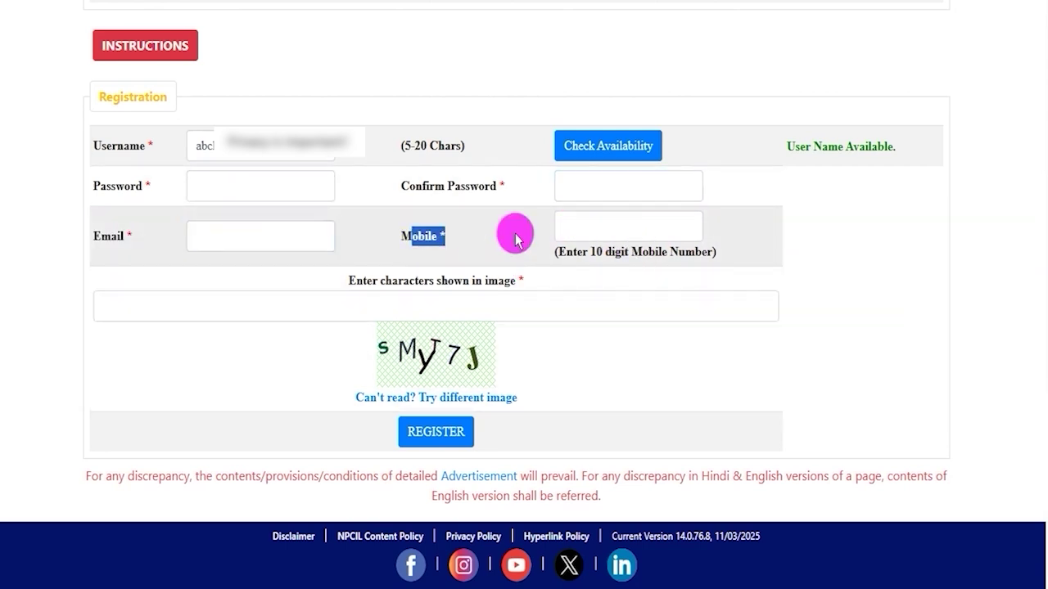
left_click(603, 226)
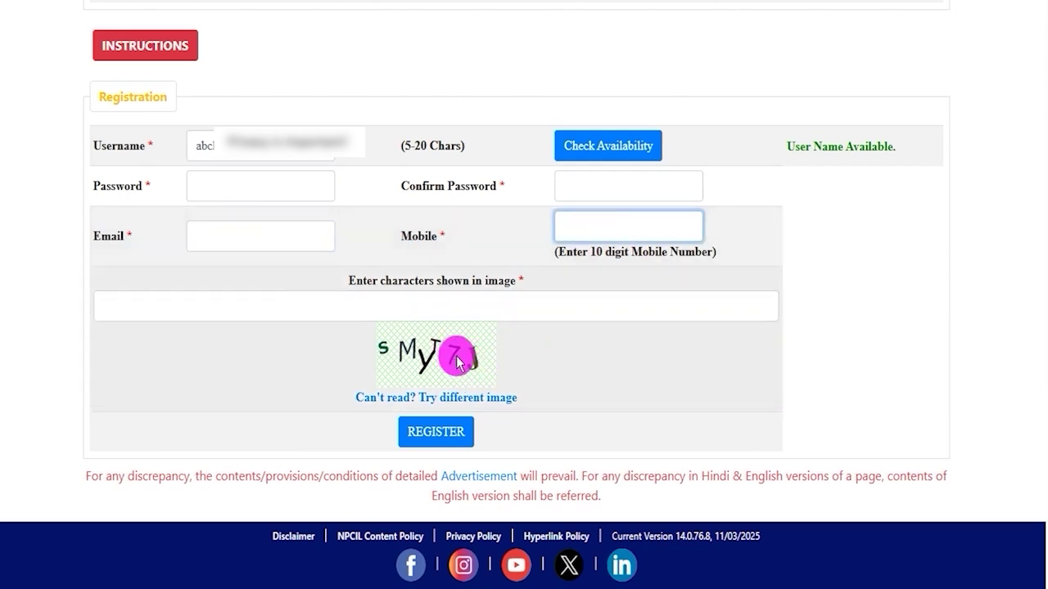
left_click(439, 298)
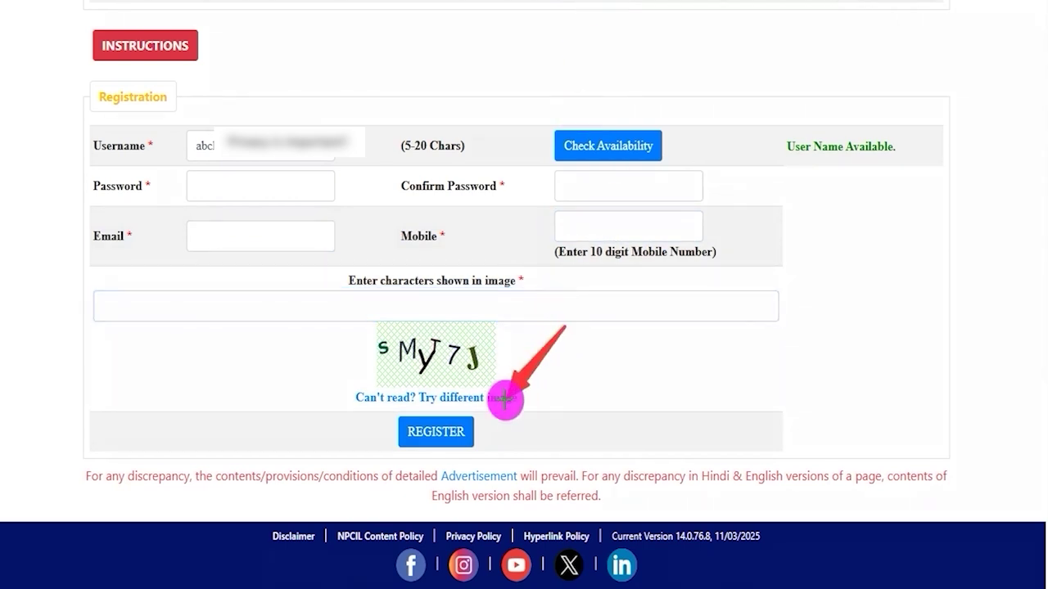
left_click(467, 431)
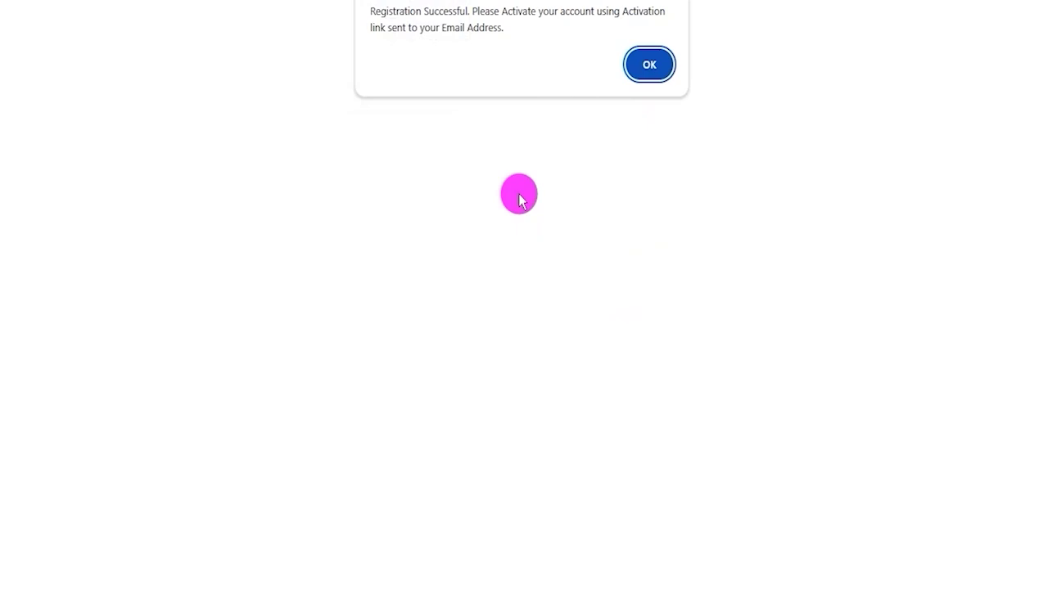
Read the registration message, activate the account from the NPCIL Careers email in Gmail, and open the candidate login page
left_click_drag(384, 12, 627, 13)
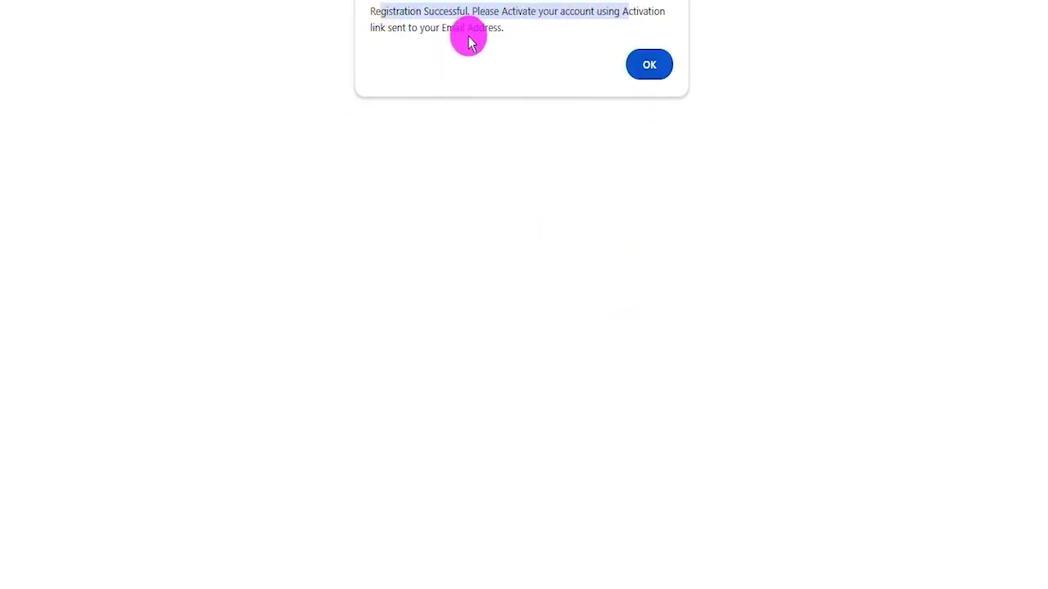
left_click_drag(442, 28, 479, 28)
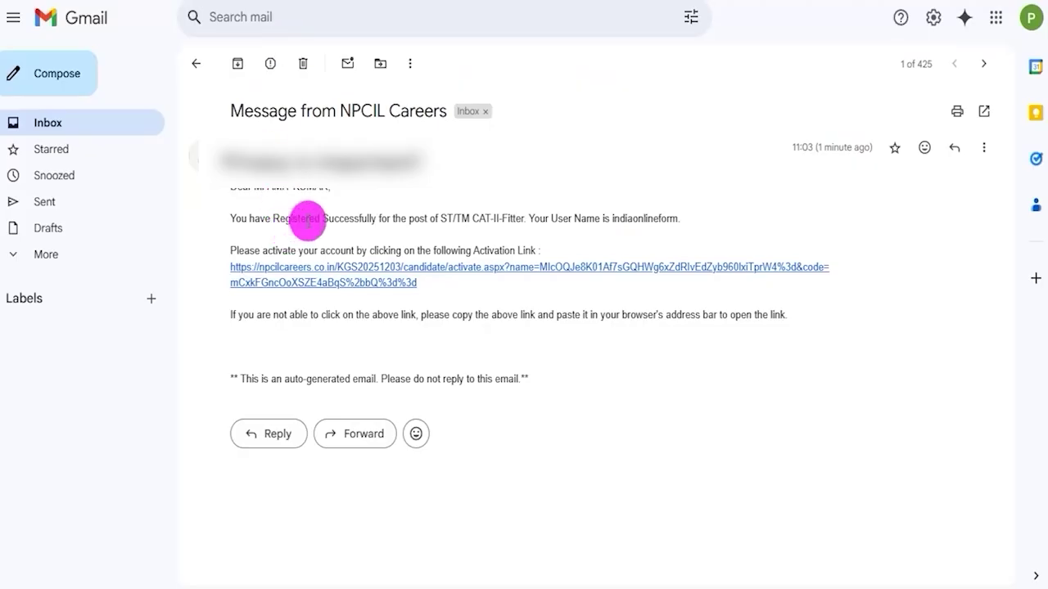
left_click_drag(289, 250, 444, 253)
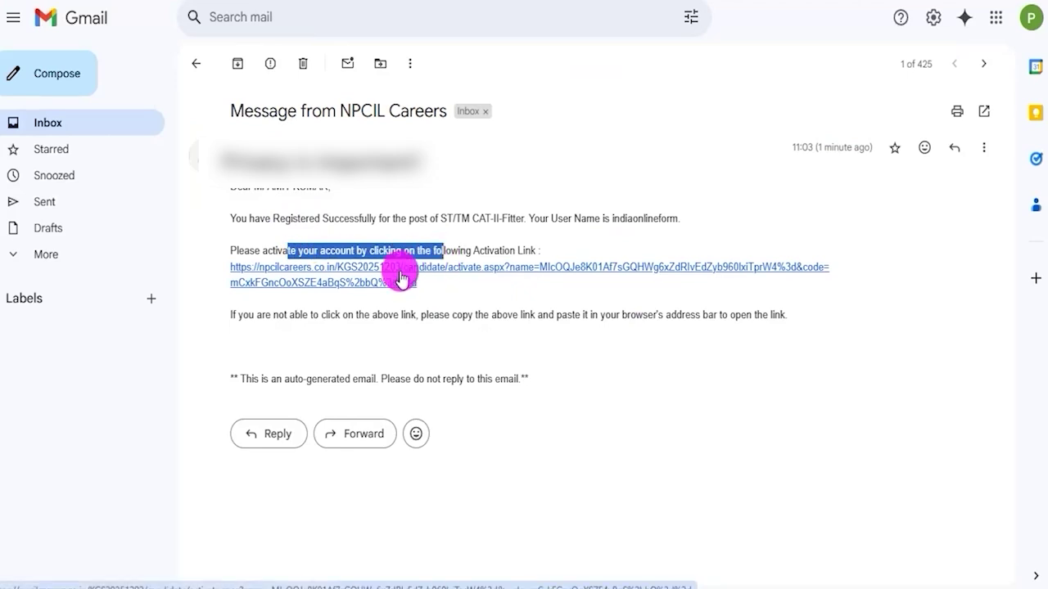
left_click(423, 1)
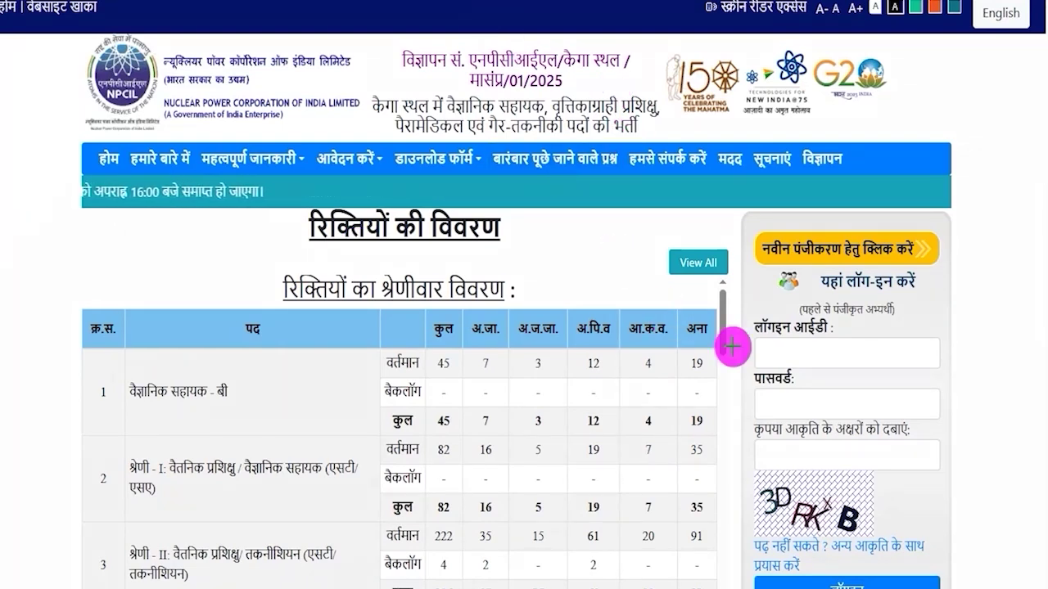
Log in to the candidate account with the login ID, account password and image characters
left_click_drag(870, 354, 945, 293)
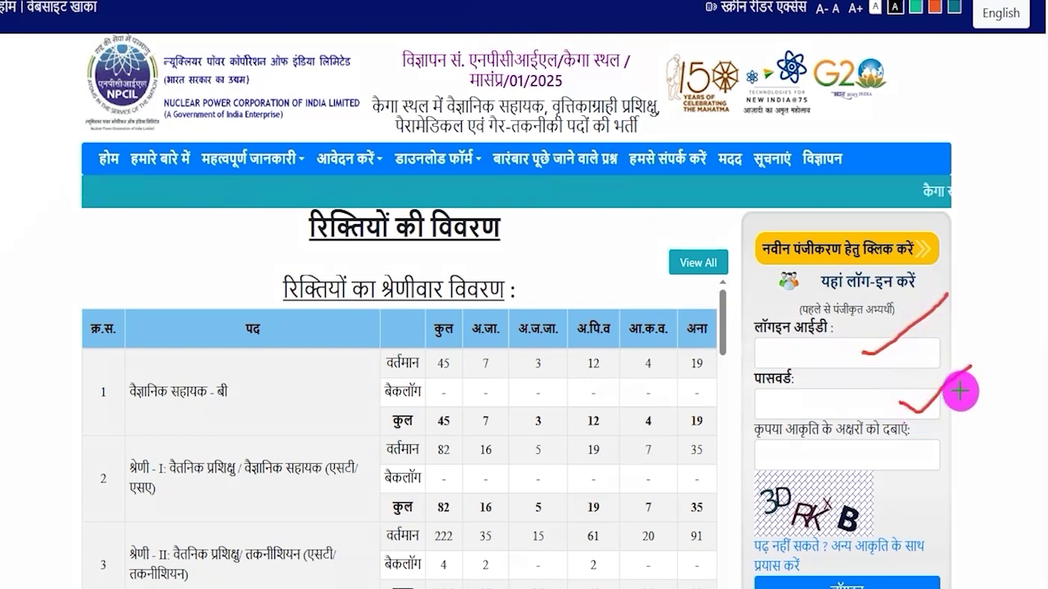
left_click_drag(827, 497, 892, 494)
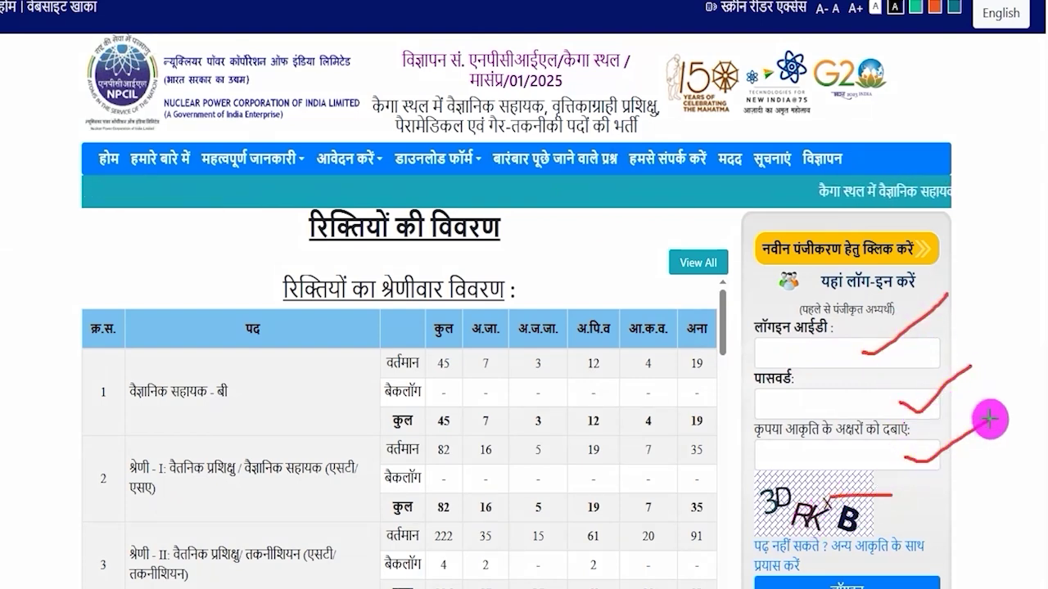
scroll(991, 416, "down", 2)
mouse_move(752, 408)
left_mouse_down()
mouse_move(753, 421)
mouse_move(947, 446)
left_mouse_up()
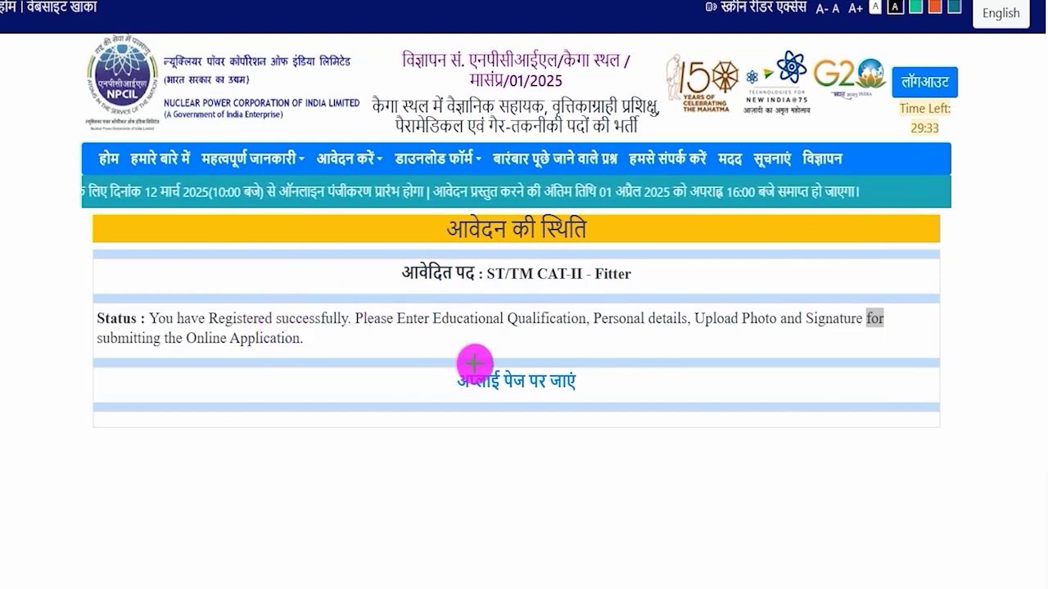
Go to the apply page from the application status and read through and close the application process note
mouse_move(443, 359)
left_mouse_down()
mouse_move(573, 374)
mouse_move(591, 405)
left_mouse_up()
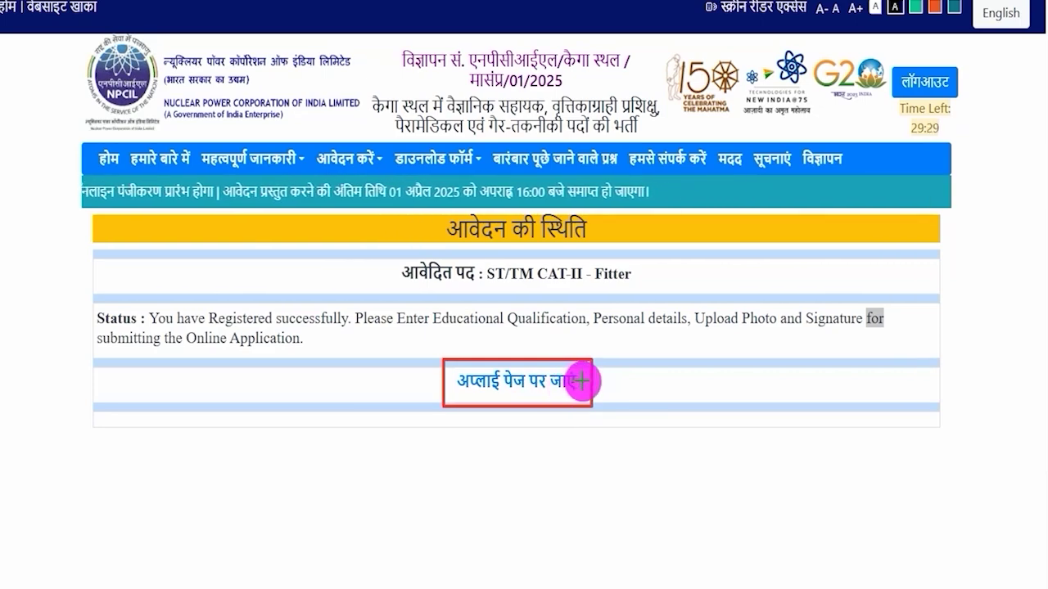
left_click(582, 381)
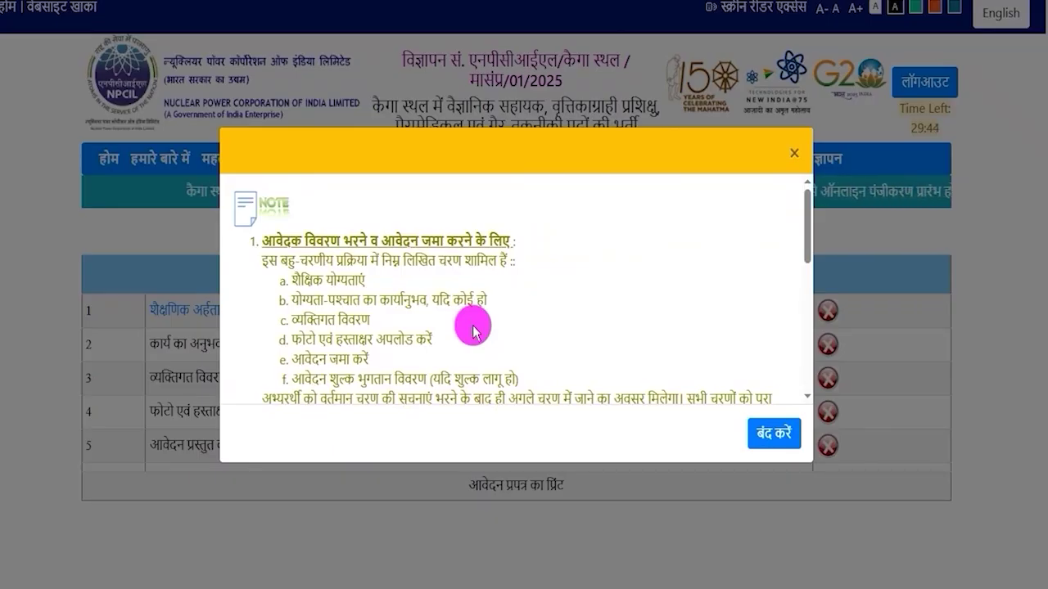
left_click_drag(314, 300, 425, 352)
scroll(398, 316, "down", 5)
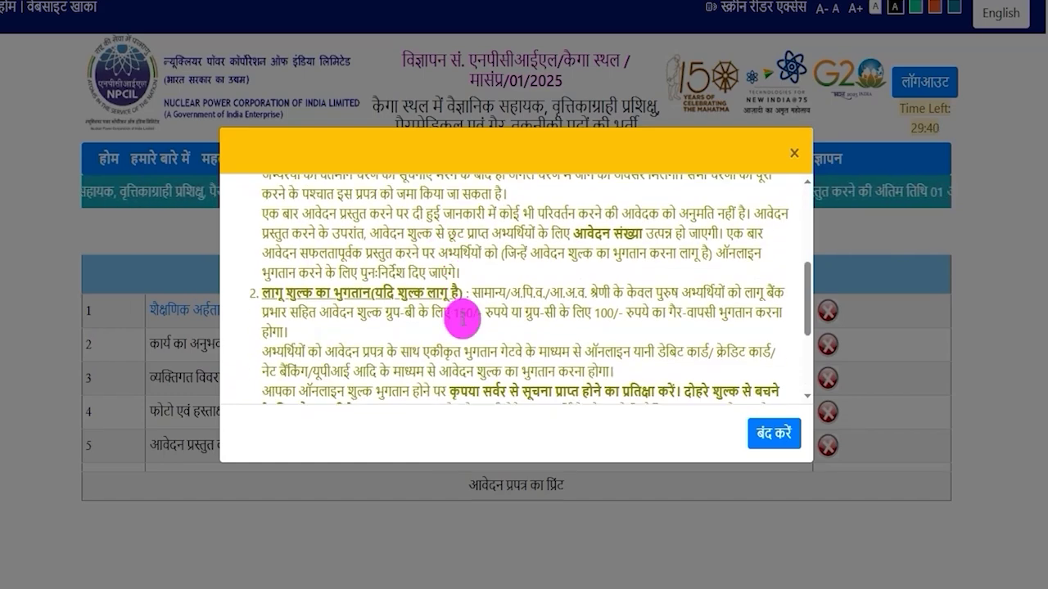
left_click(751, 432)
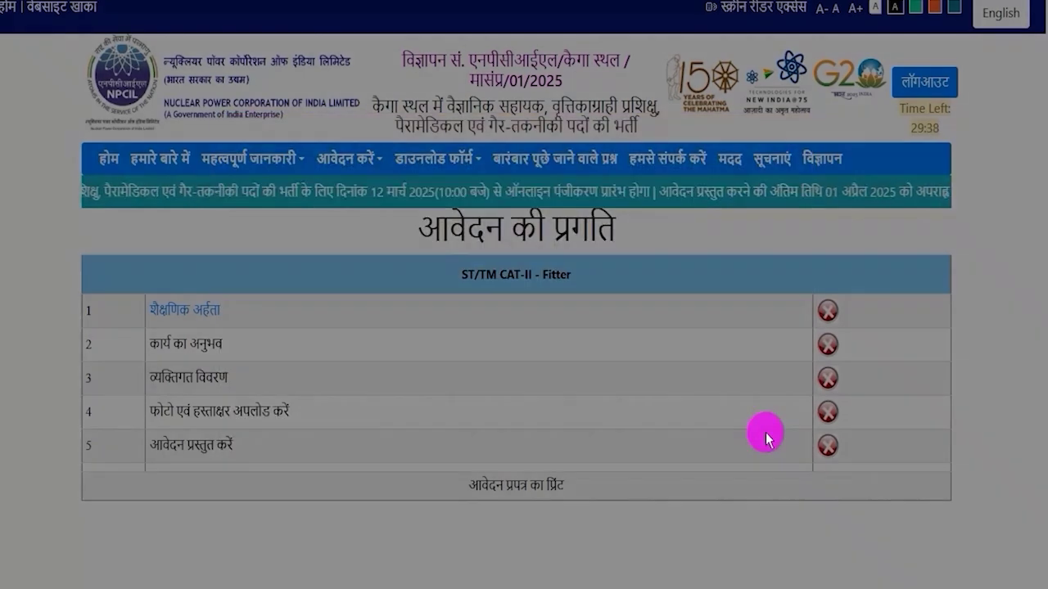
Open the educational qualification form, close its instructions note and read the question on passing Class 10 in 2021 without marks
left_click(192, 311)
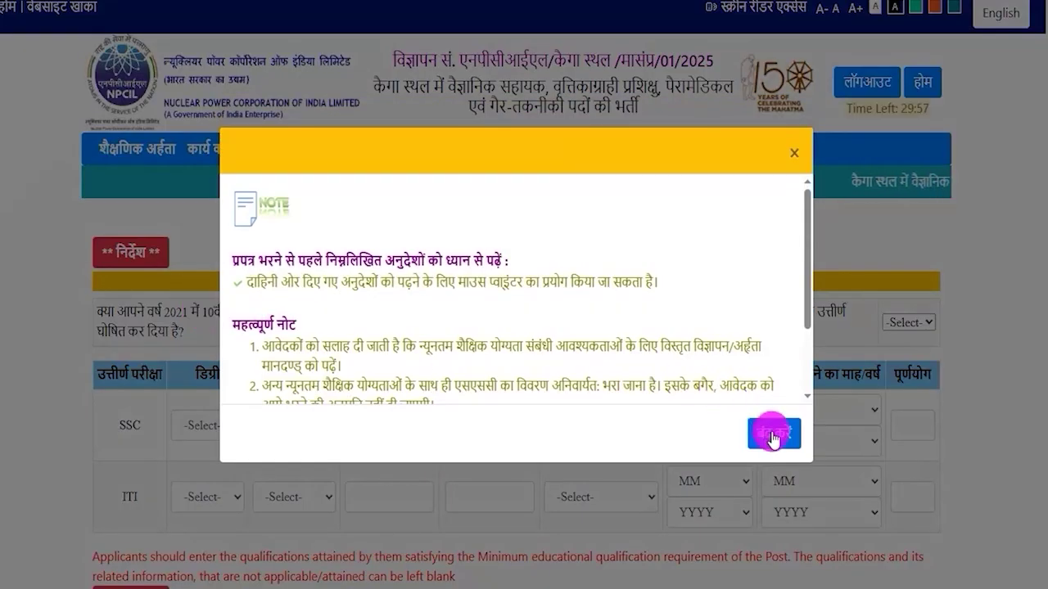
left_click(767, 435)
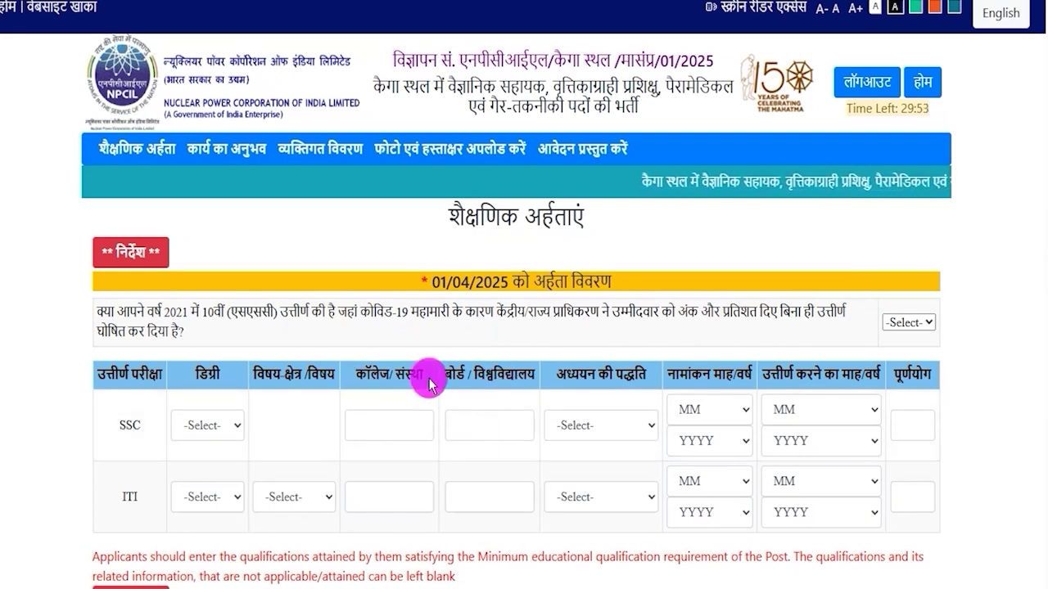
left_click_drag(115, 310, 816, 340)
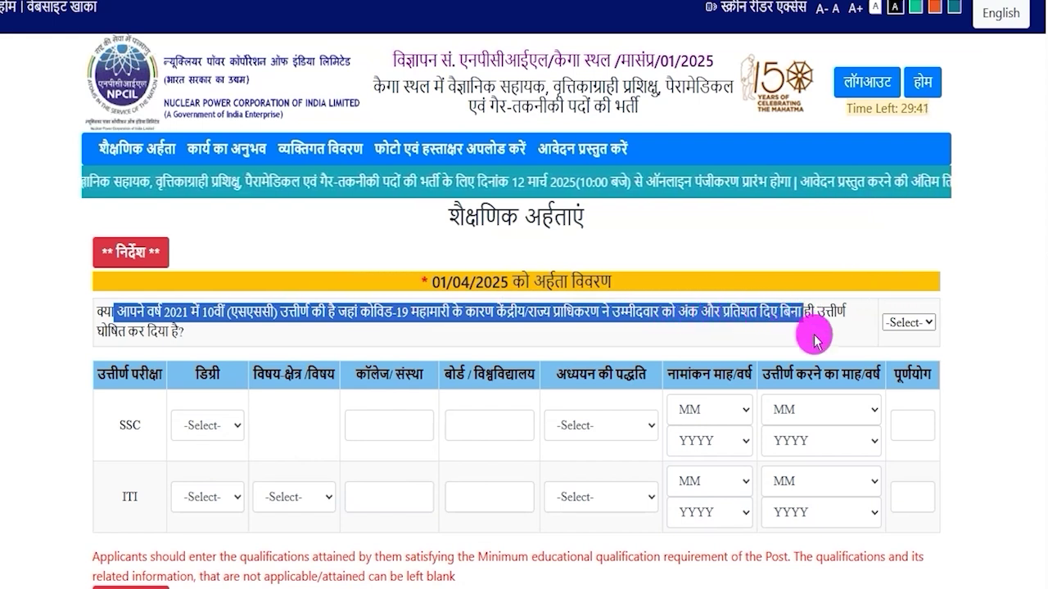
Try YES for the question on passing Class 10 in 2021 without marks, and set the answer to NO
left_click(908, 322)
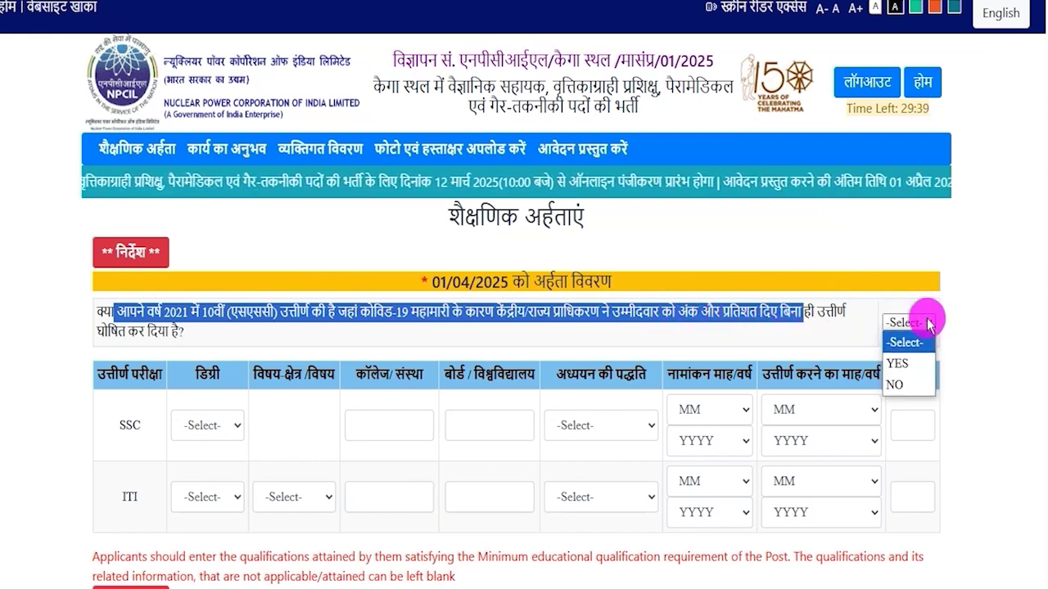
left_click(908, 361)
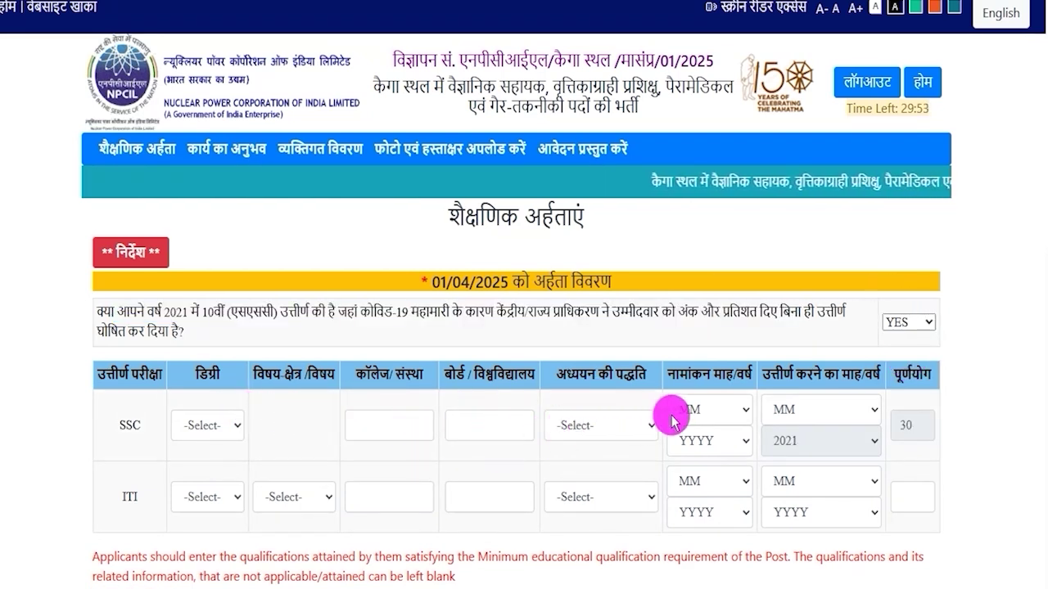
left_click(913, 322)
left_click(910, 382)
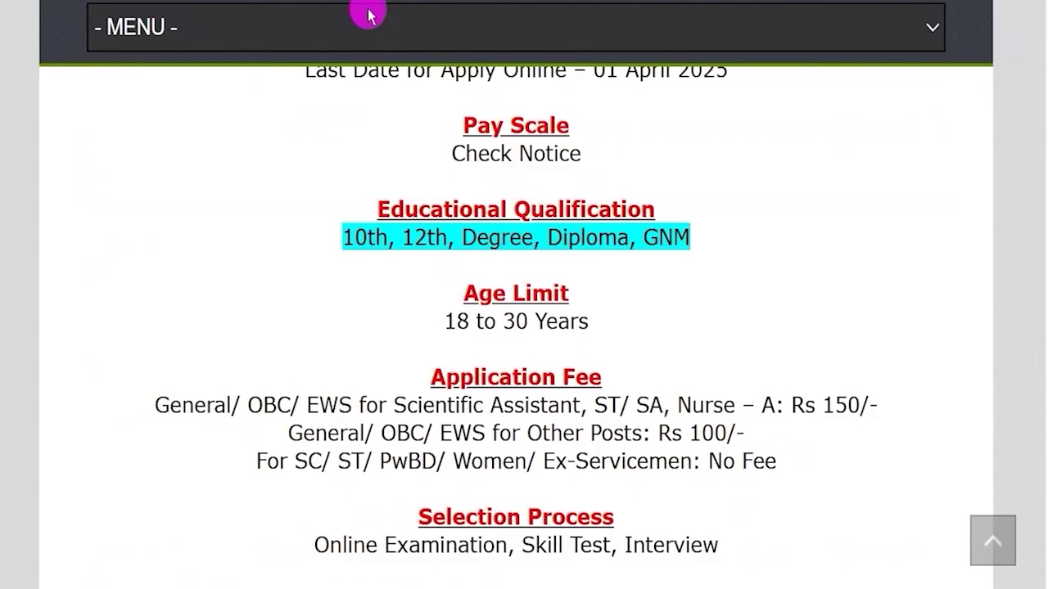
Check the ST/Technician vacancies on the recruitment page and read that post's Class 10 marks and ITI requirements in advt.pdf
scroll(355, 270, "up", 5)
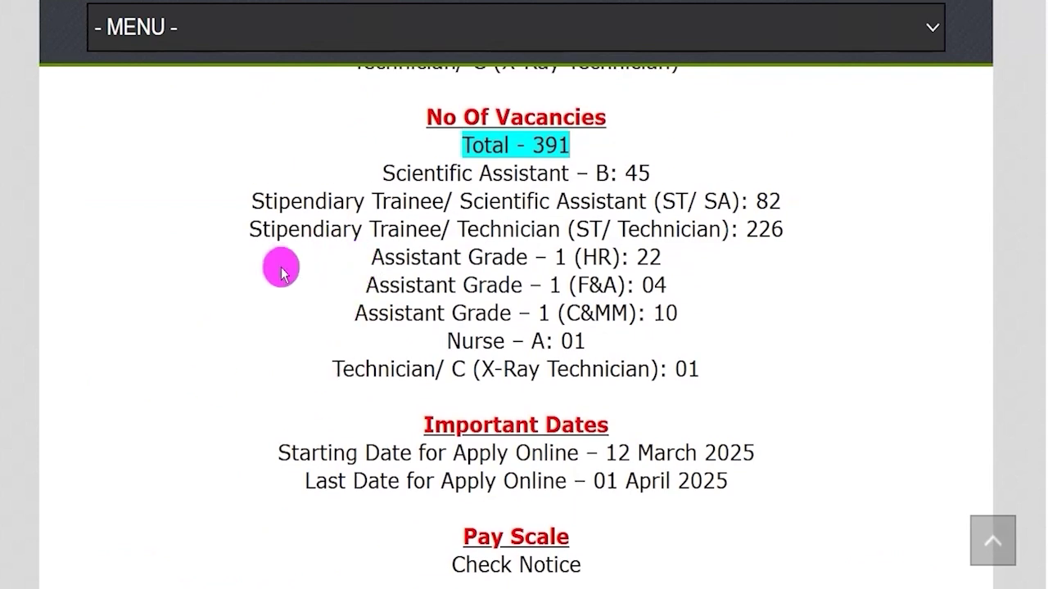
left_click_drag(251, 229, 681, 233)
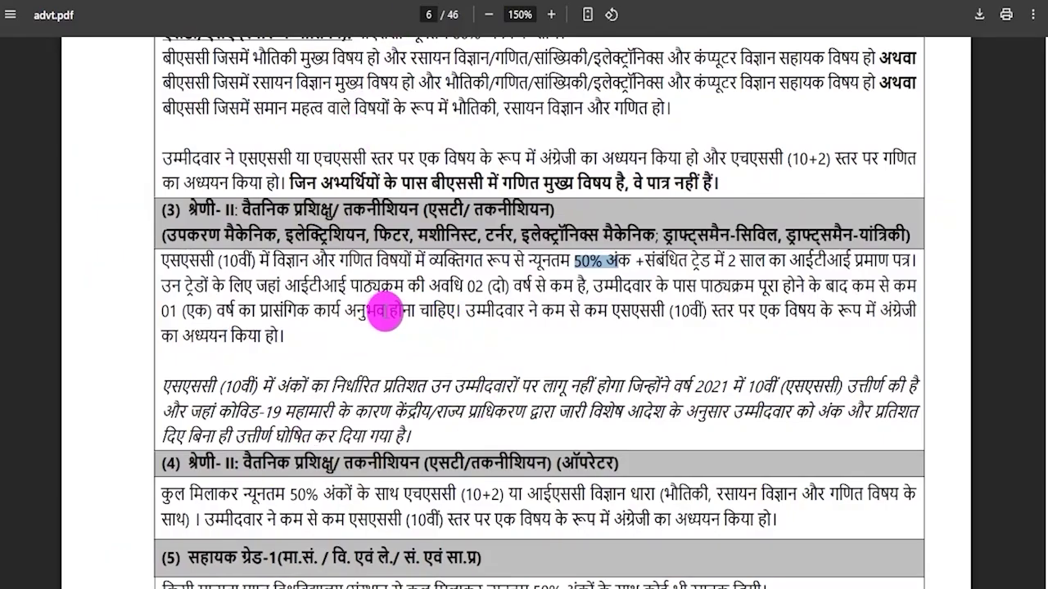
left_click_drag(229, 260, 438, 262)
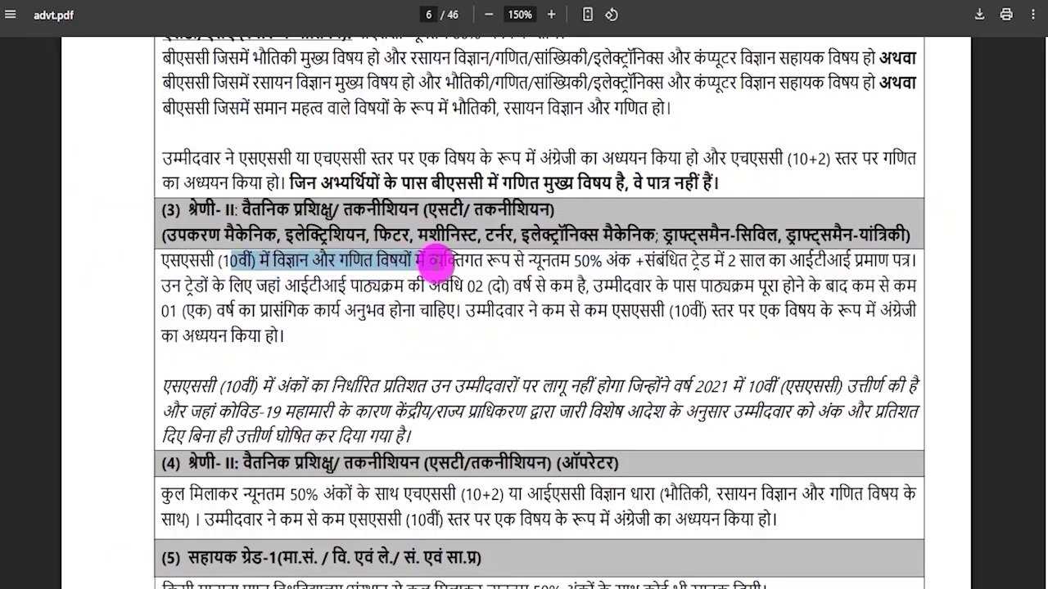
left_click_drag(573, 261, 612, 260)
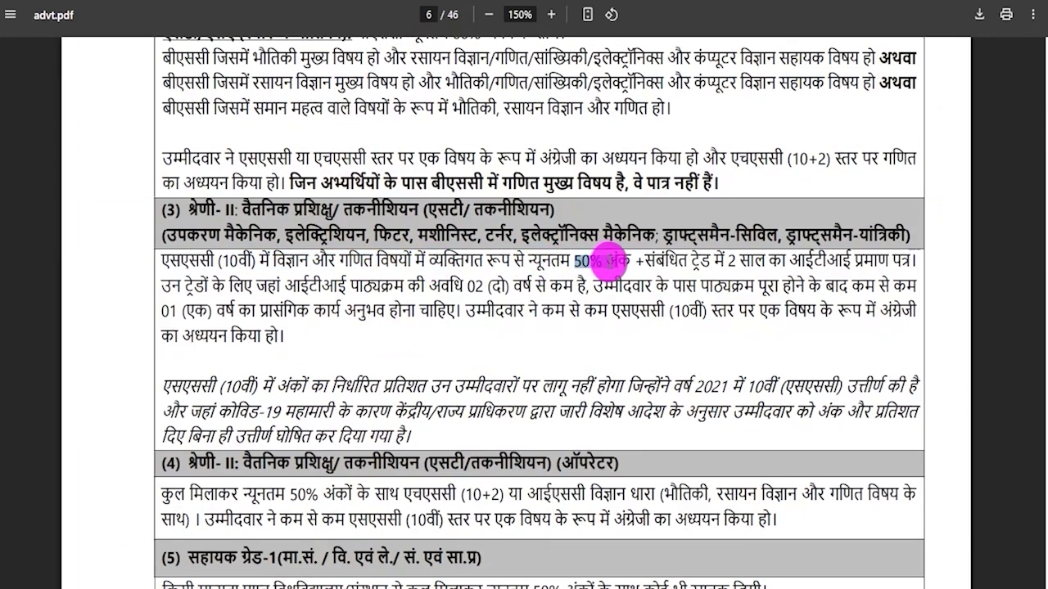
left_click_drag(429, 285, 665, 280)
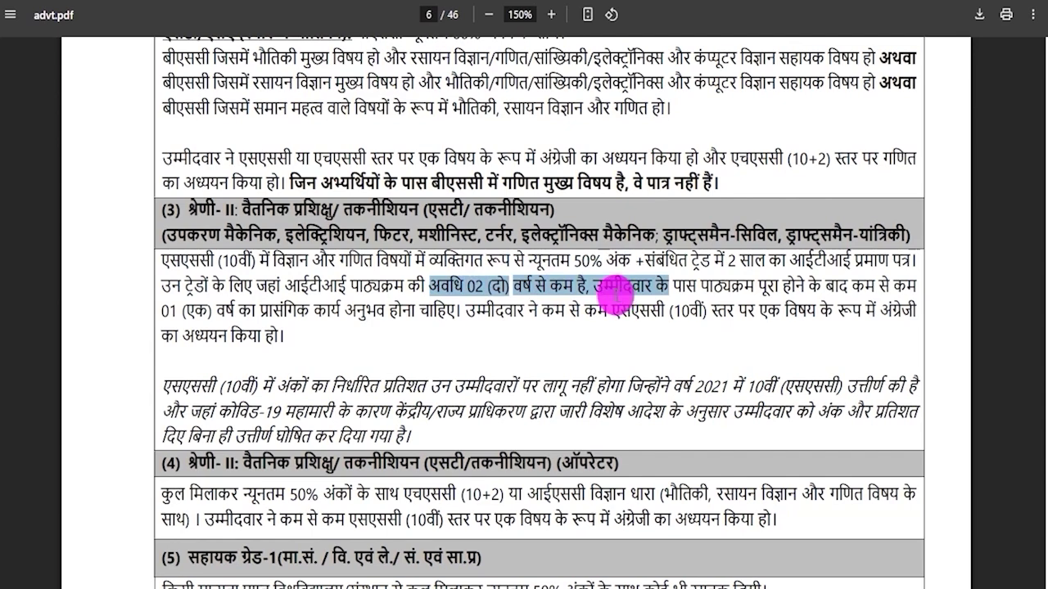
scroll(518, 348, "up", 2)
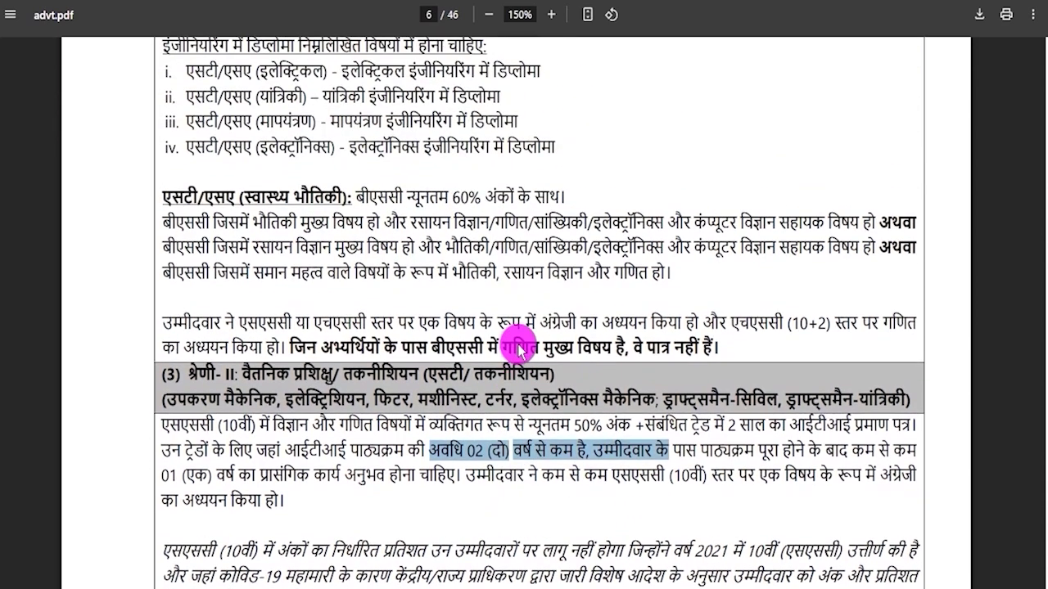
Read the qualification requirements for the Operator, Assistant Grade-1, Nurse-A and remaining posts in advt.pdf
scroll(518, 348, "down", 6)
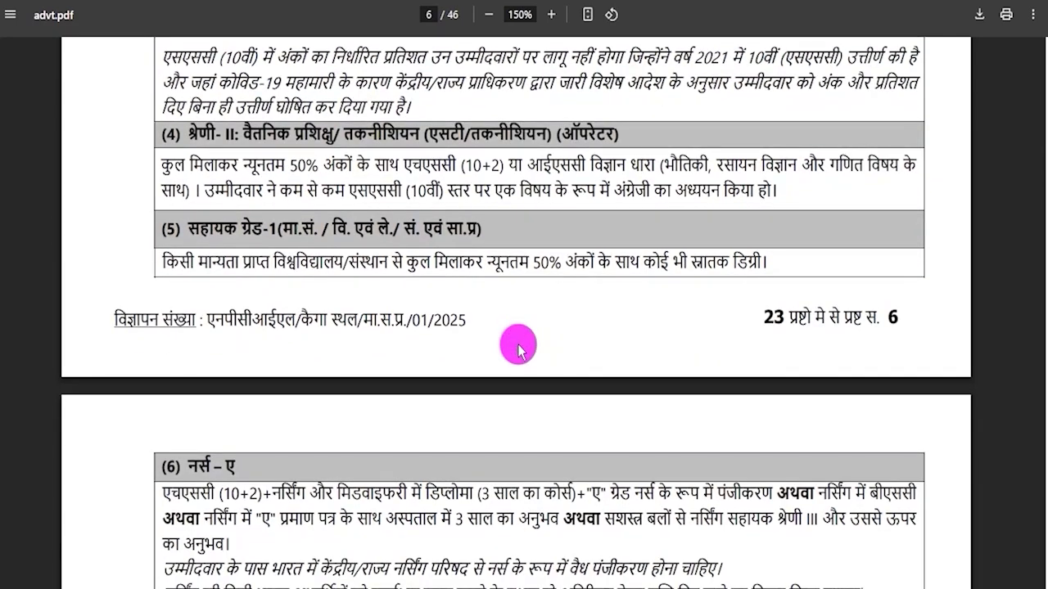
left_click_drag(168, 164, 369, 167)
scroll(360, 302, "down", 3)
left_click_drag(227, 241, 356, 239)
left_click_drag(210, 321, 324, 347)
scroll(326, 347, "down", 3)
scroll(401, 254, "up", 9)
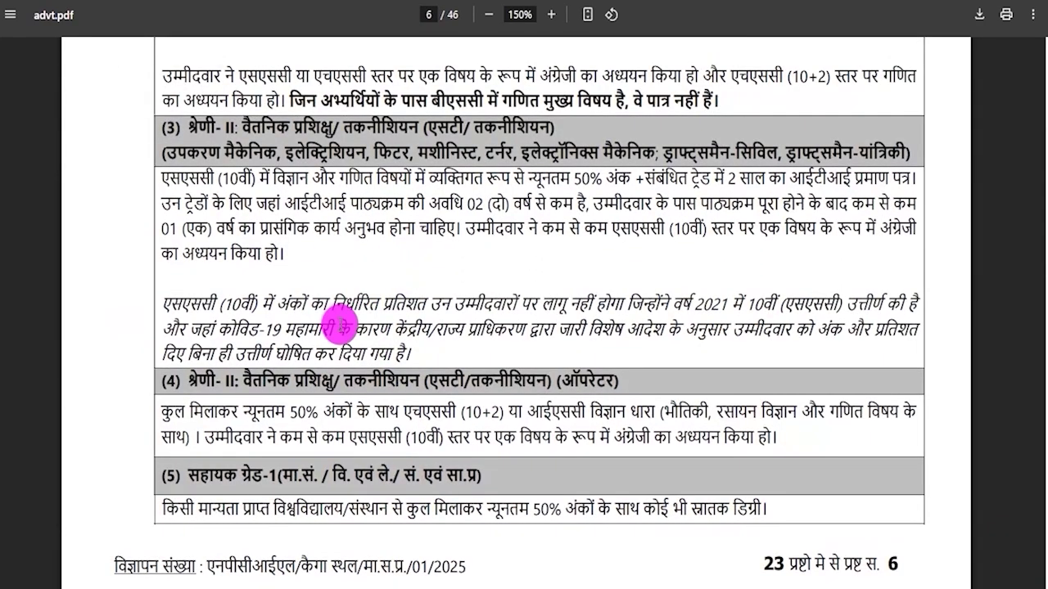
scroll(351, 306, "up", 2)
scroll(339, 320, "down", 3)
scroll(331, 318, "up", 2)
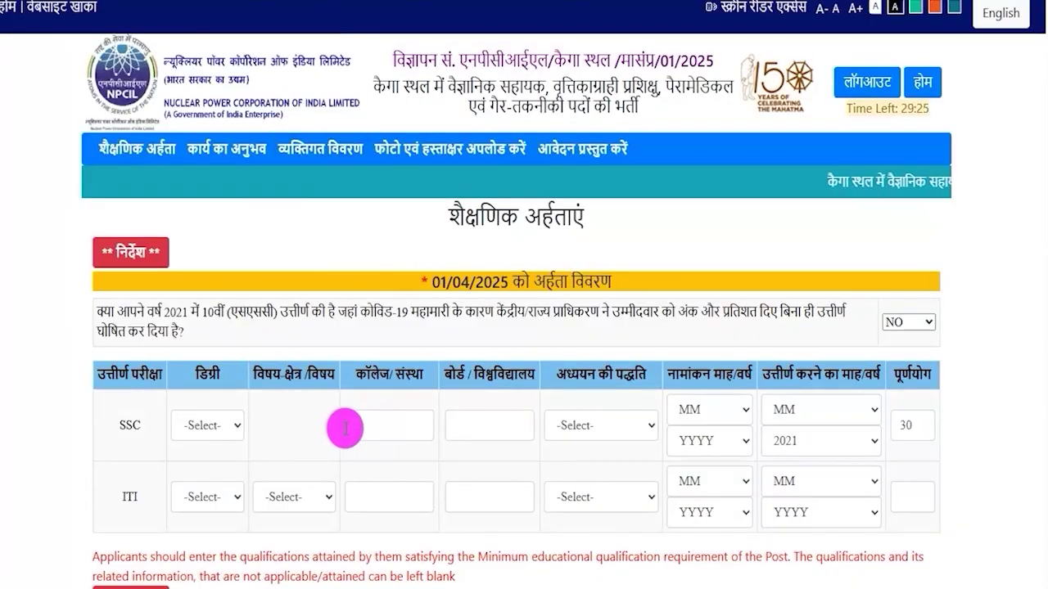
Fill in the SSC row with degree SSC, institution JIC, board CBSE and study mode Full Time
left_click(206, 426)
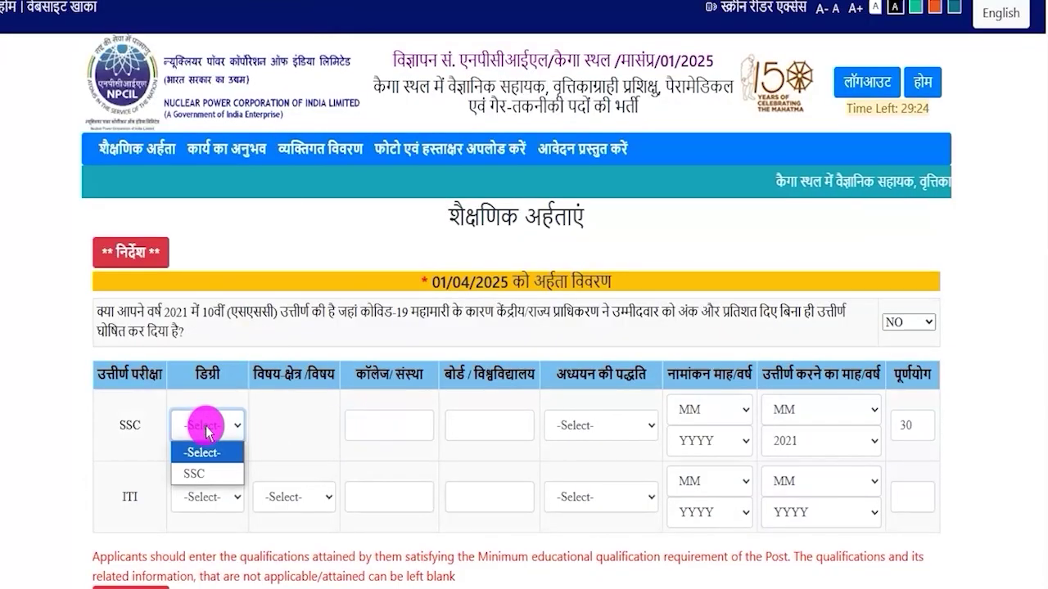
left_click(203, 474)
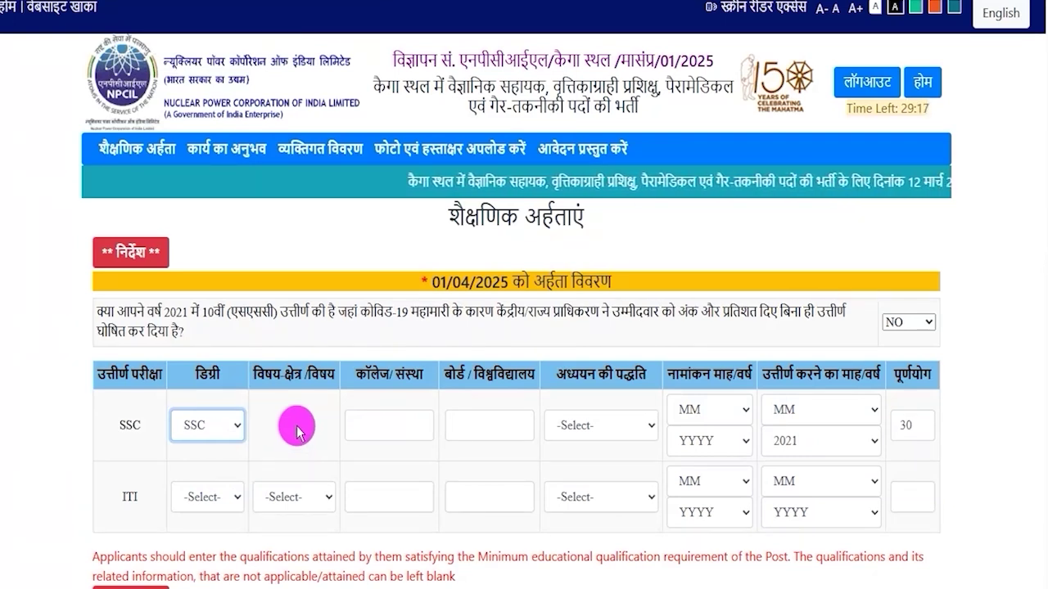
left_click(370, 419)
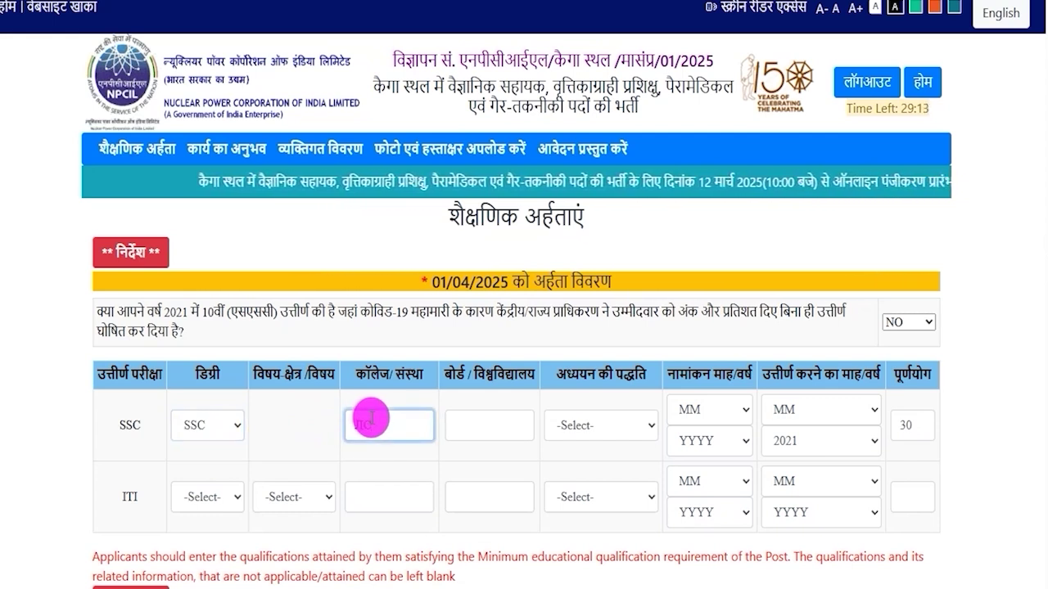
left_click(482, 428)
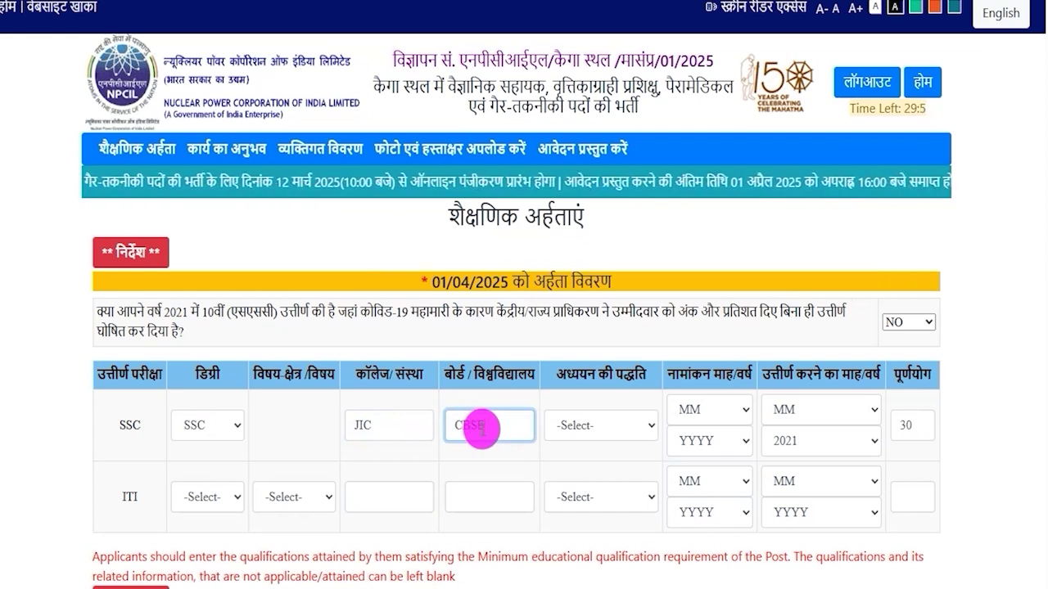
left_click(627, 432)
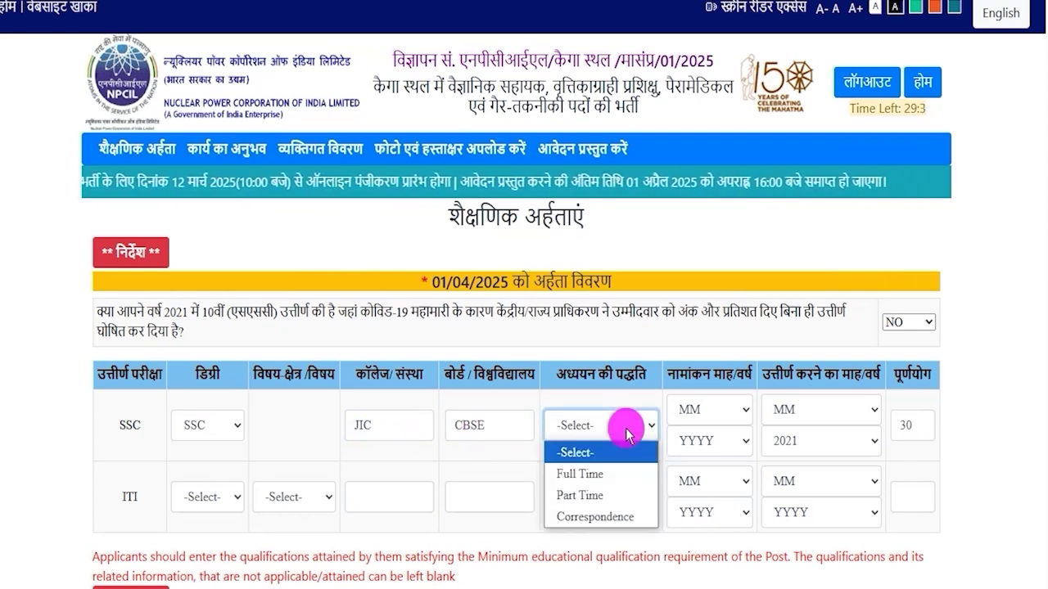
left_click(583, 474)
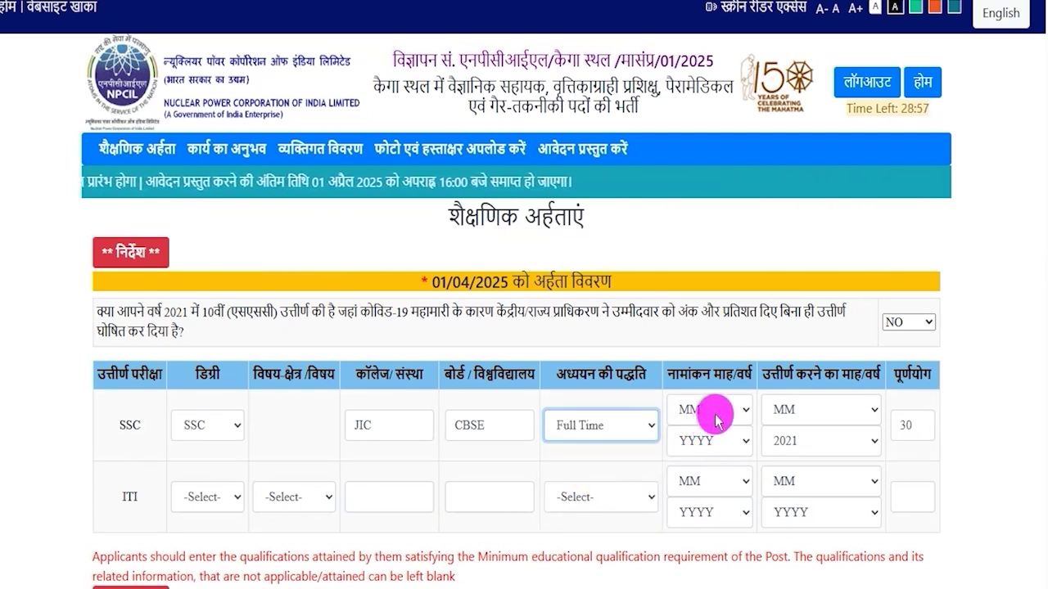
Set the SSC enrolment month and year to 4 and 2020, and the passing month to 9
left_click(715, 421)
left_click(708, 295)
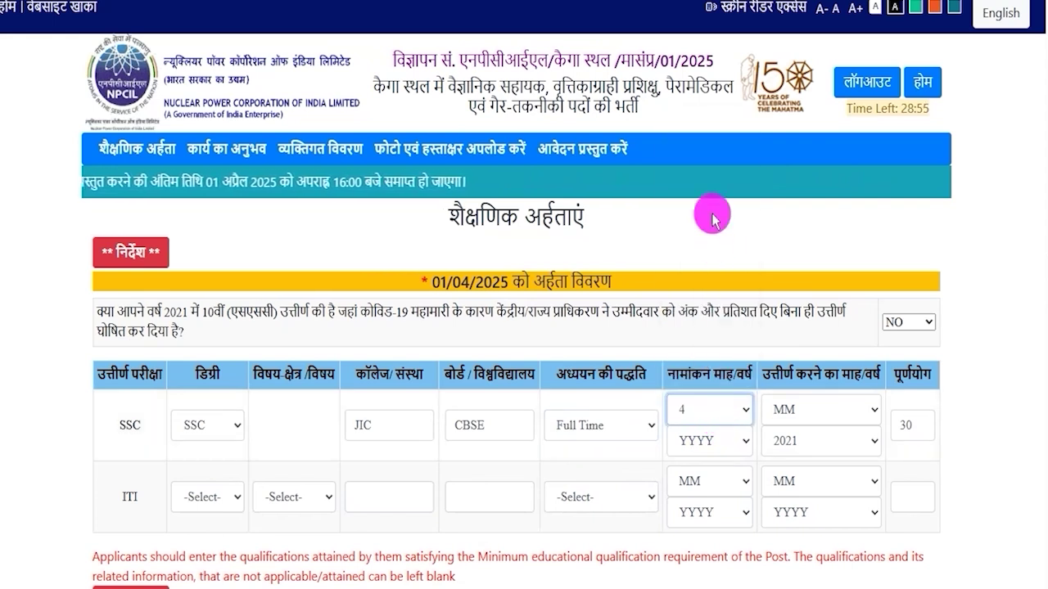
left_click(714, 440)
scroll(702, 286, "down", 10)
left_click(703, 302)
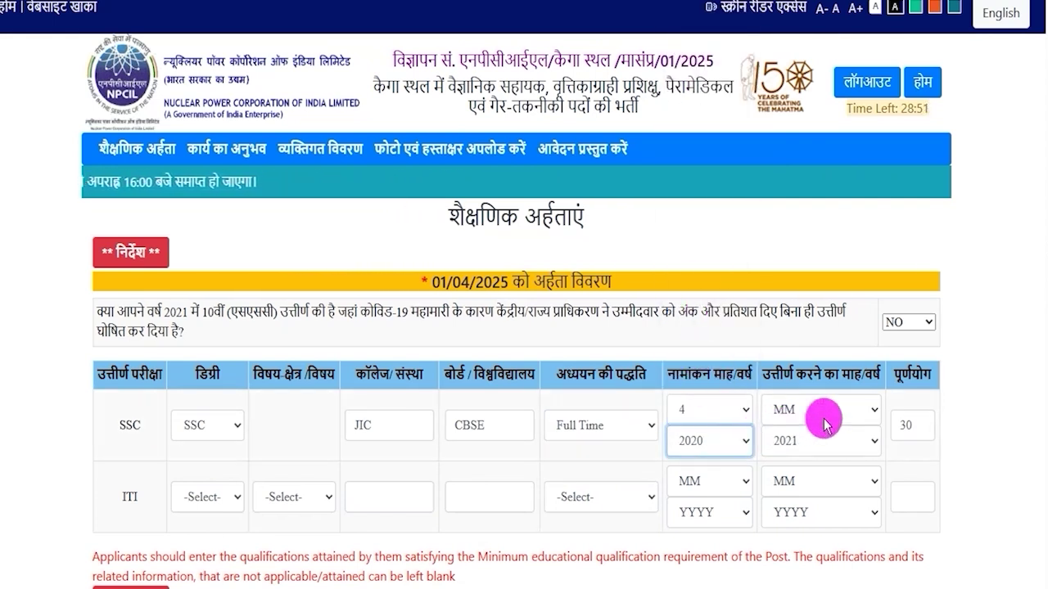
left_click(825, 417)
left_click(788, 298)
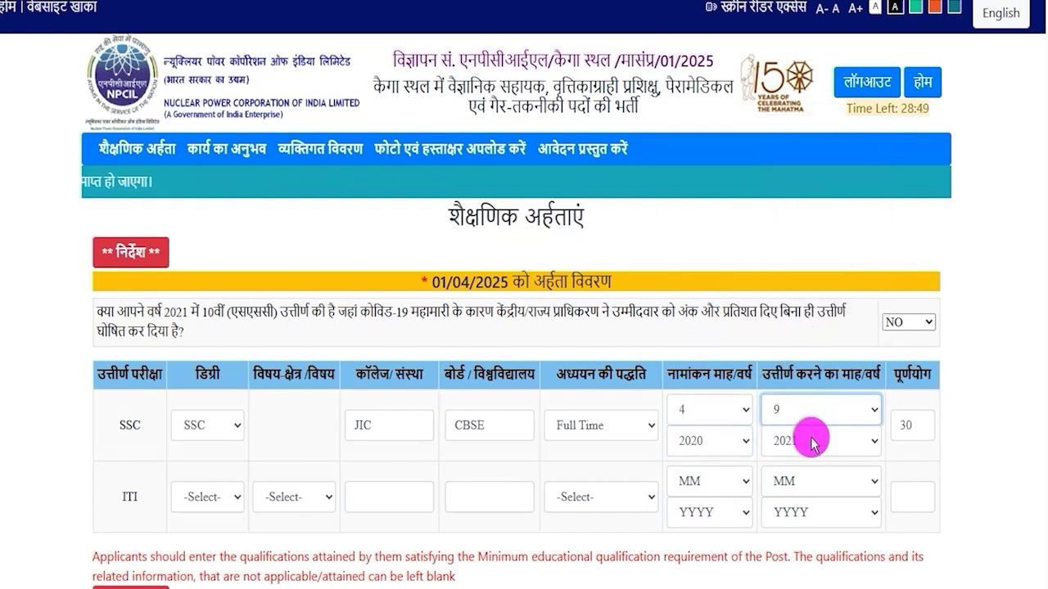
Set the SSC enrolment date to 1/2015, the passing date to 1/2017 and the aggregate to 80.00
left_click(813, 442)
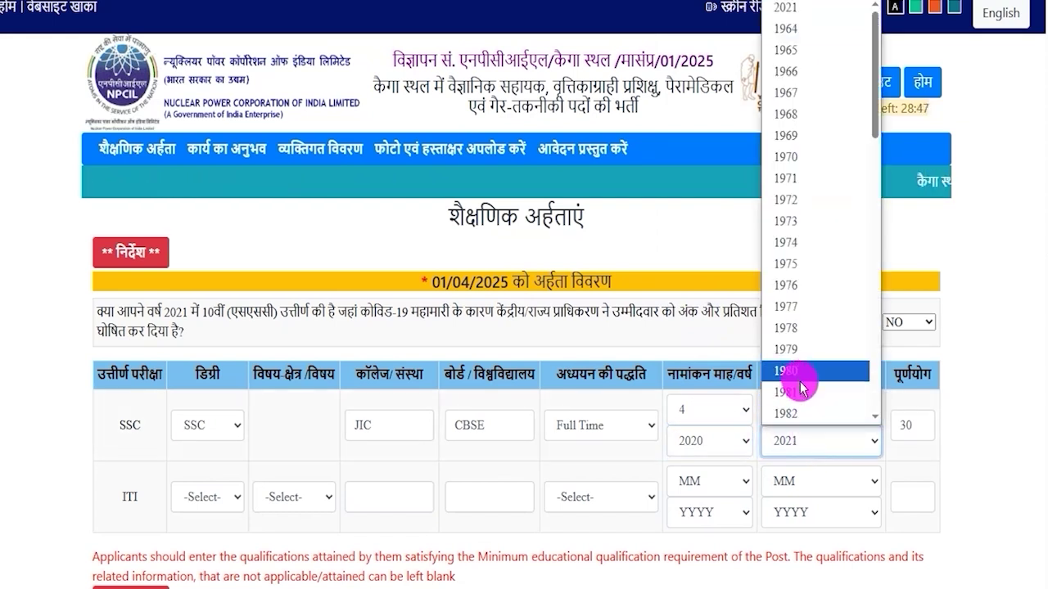
scroll(800, 390, "down", 7)
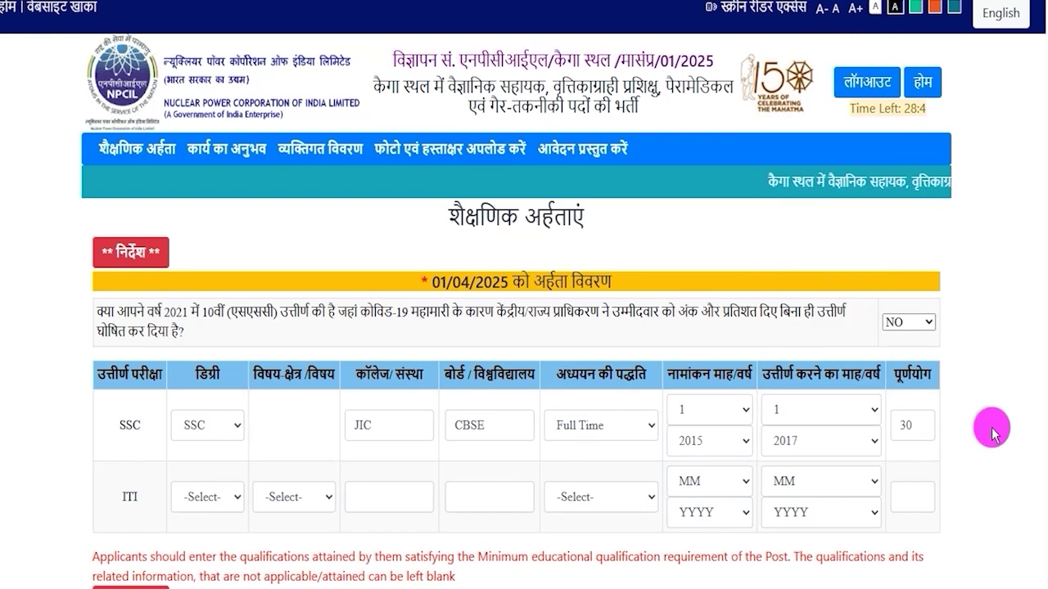
double_click(904, 426)
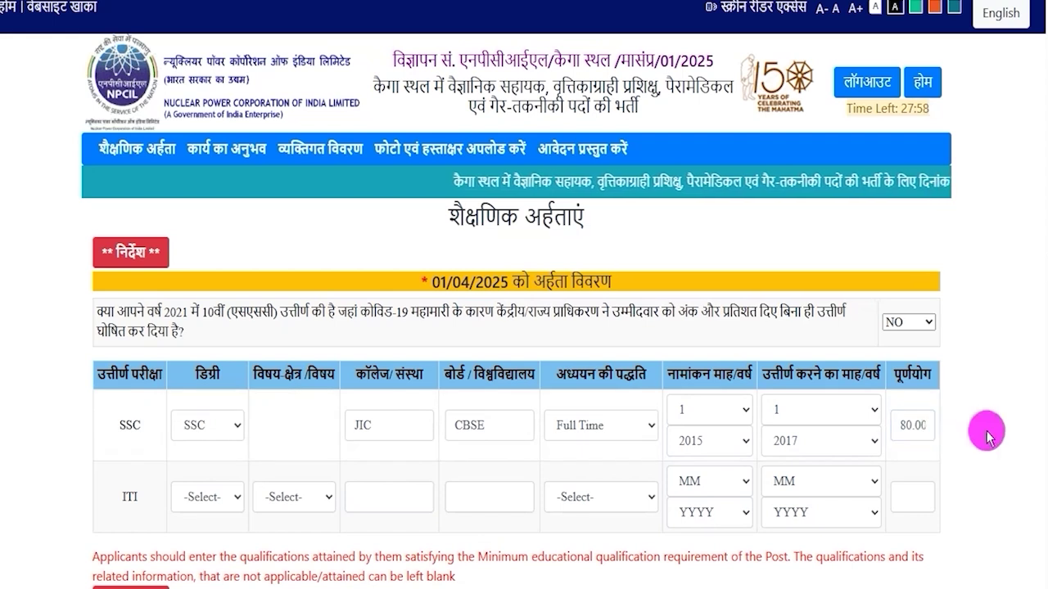
Fill in the ITI row with degree ITI, subject Fitter, institution NICT, board NICT and study mode Full Time
left_click(206, 500)
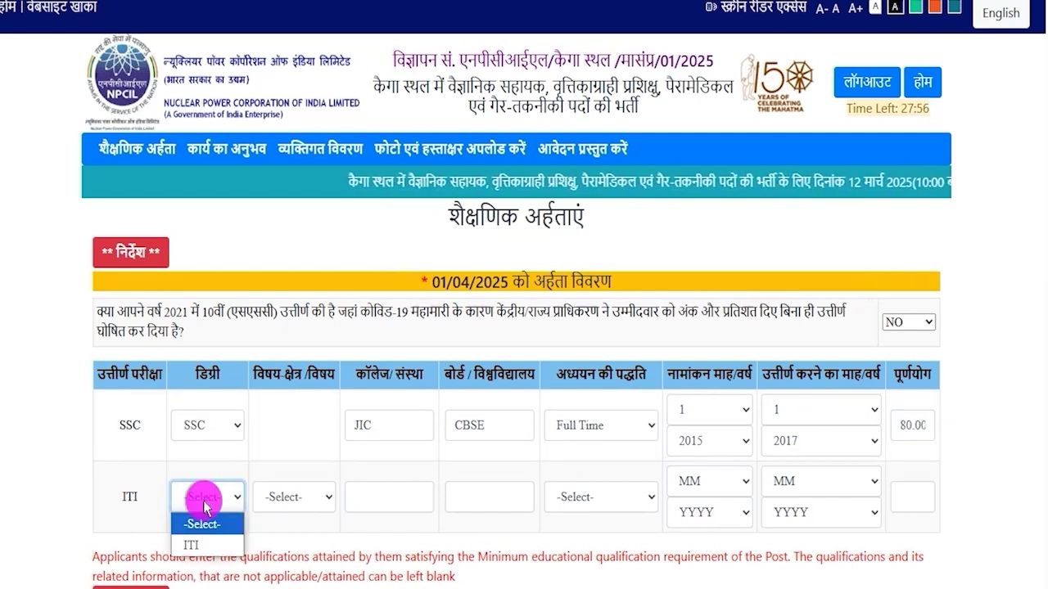
left_click(190, 545)
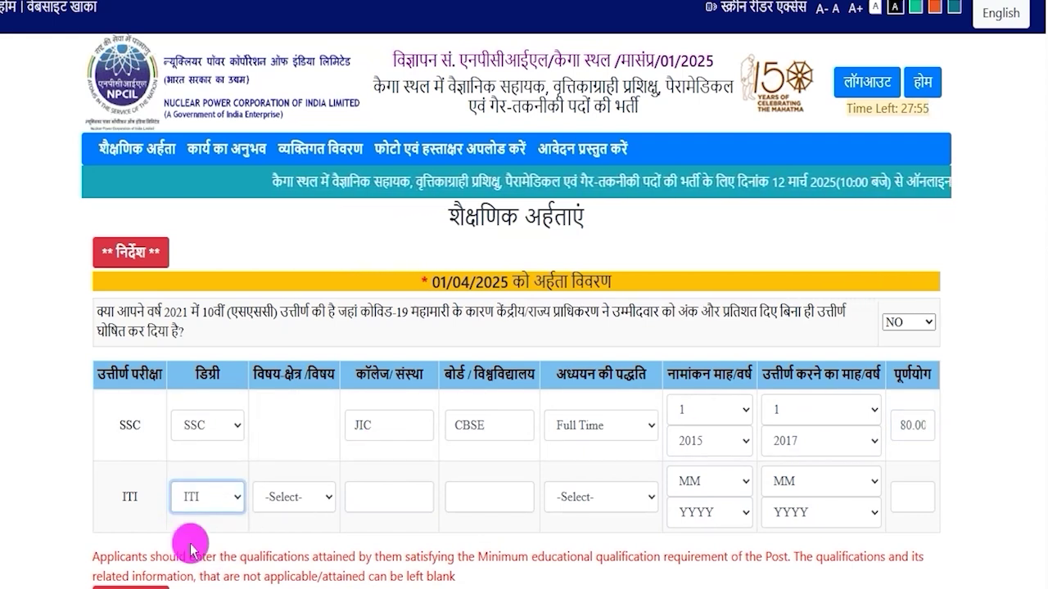
left_click(301, 502)
left_click(288, 546)
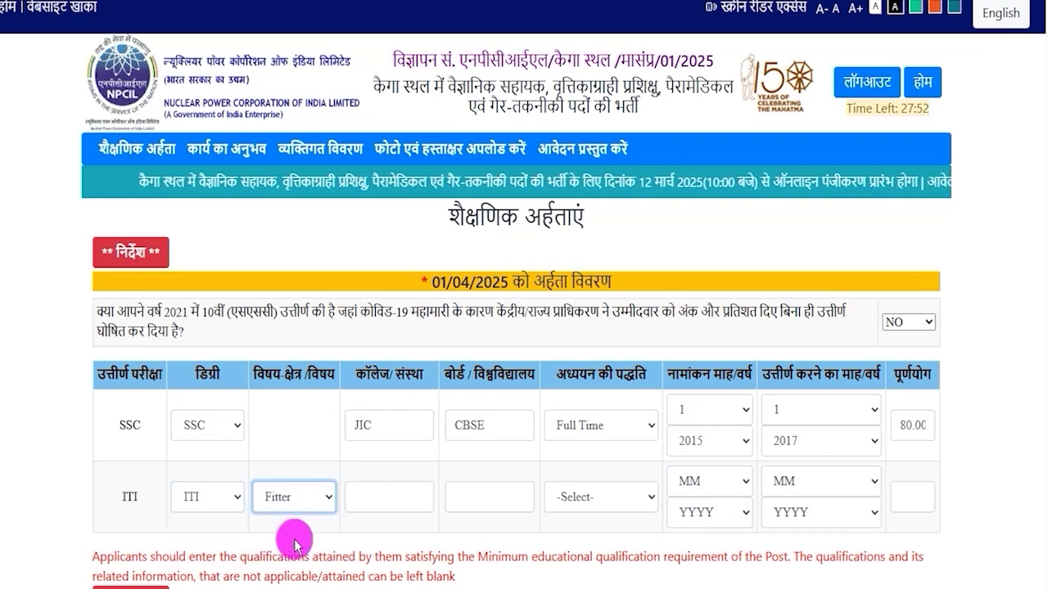
left_click(394, 500)
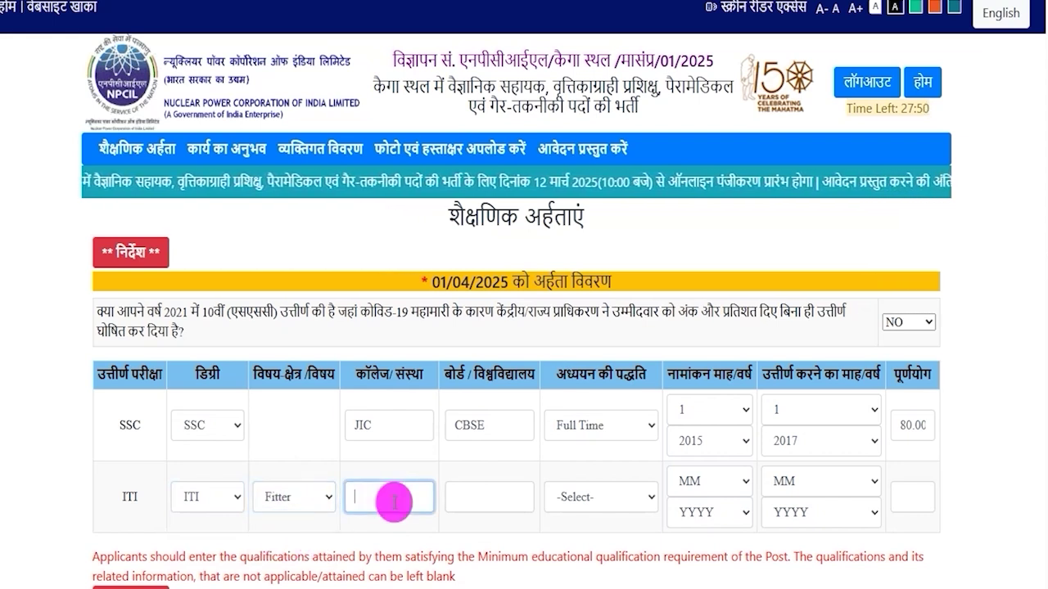
type("NICT")
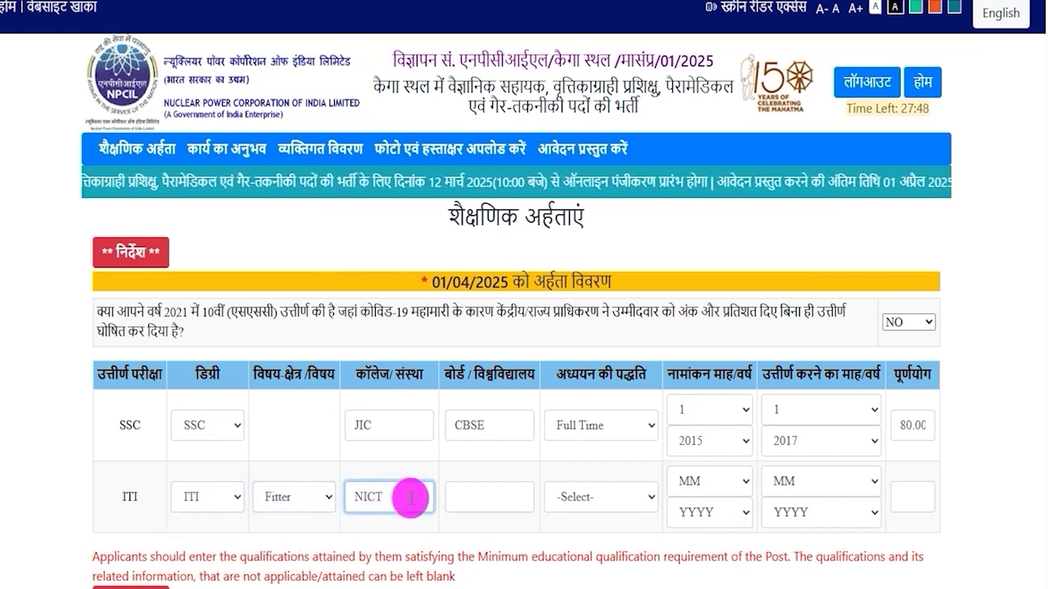
left_click(489, 501)
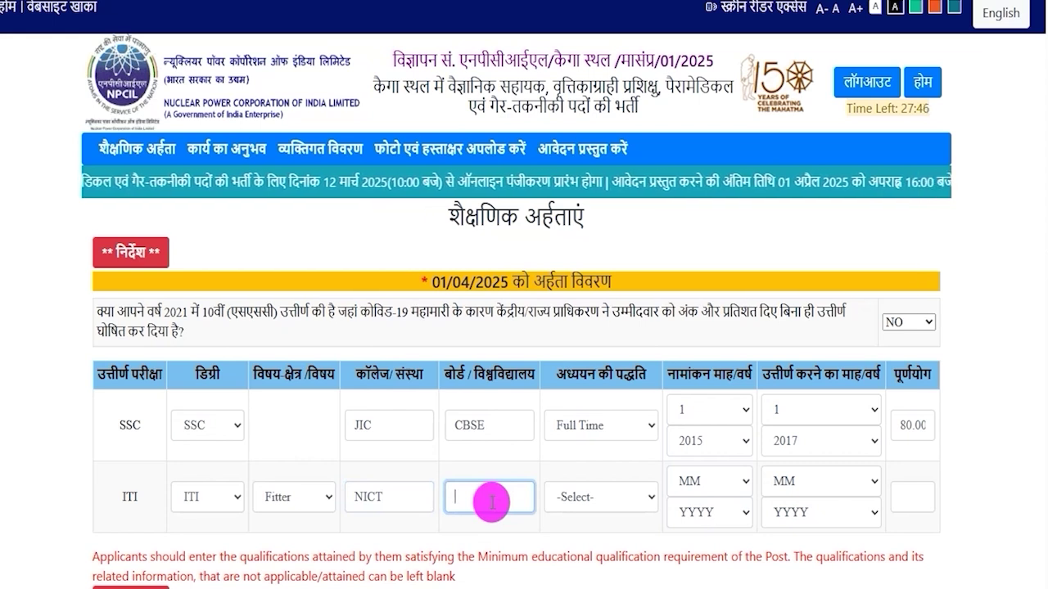
left_click(620, 499)
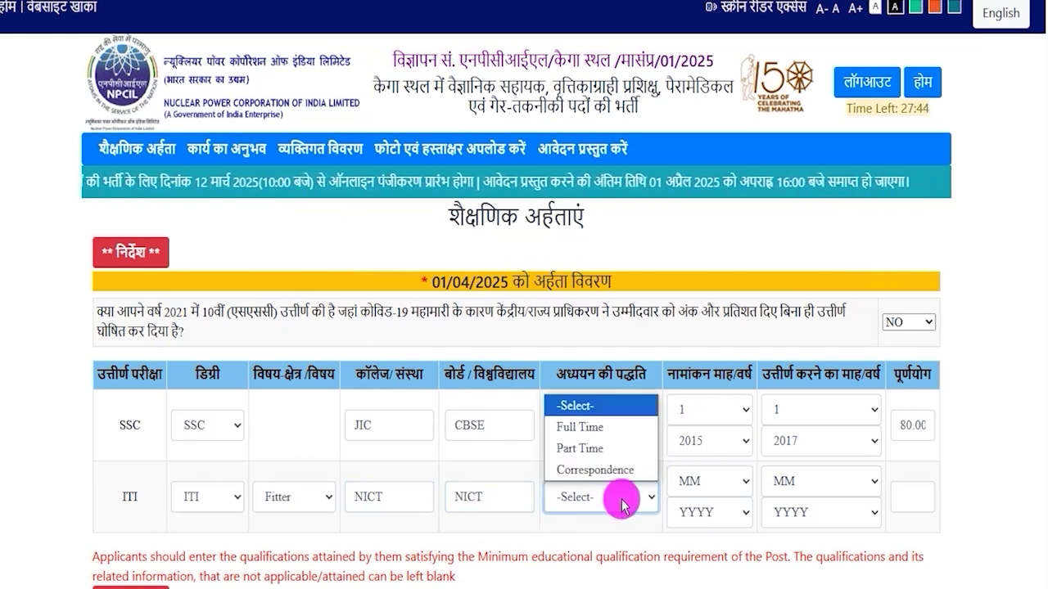
left_click(591, 428)
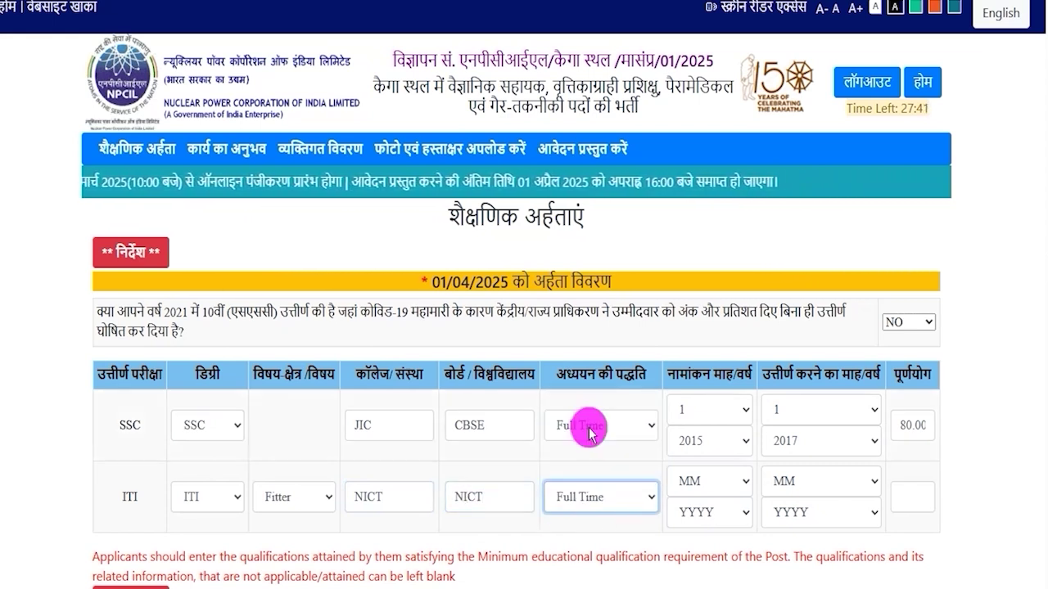
Look through the ITI row's enrolment and passing month and year options without choosing any dates
left_click(719, 488)
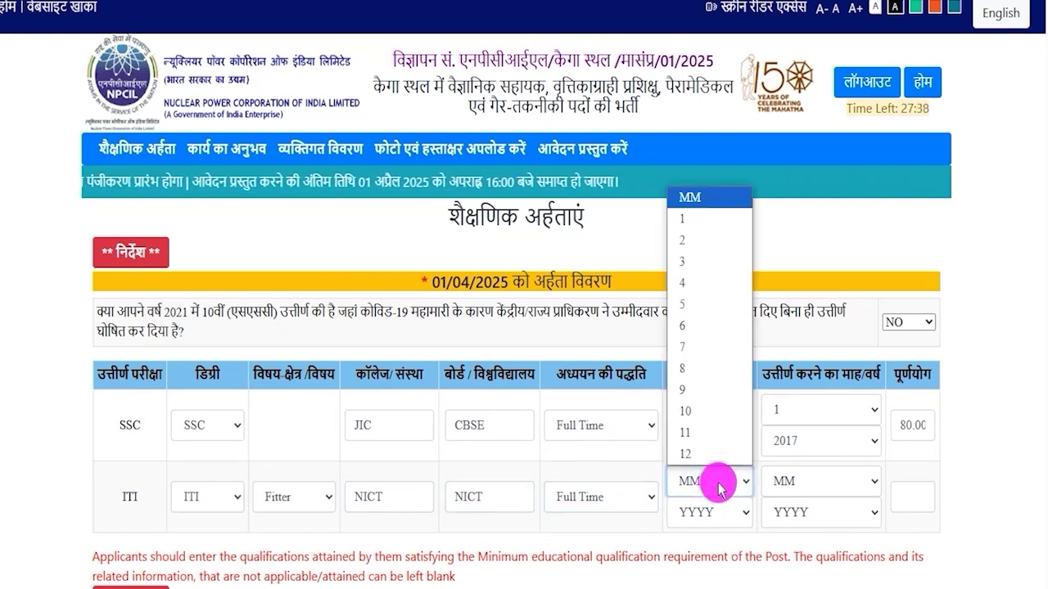
left_click(731, 513)
left_click(815, 512)
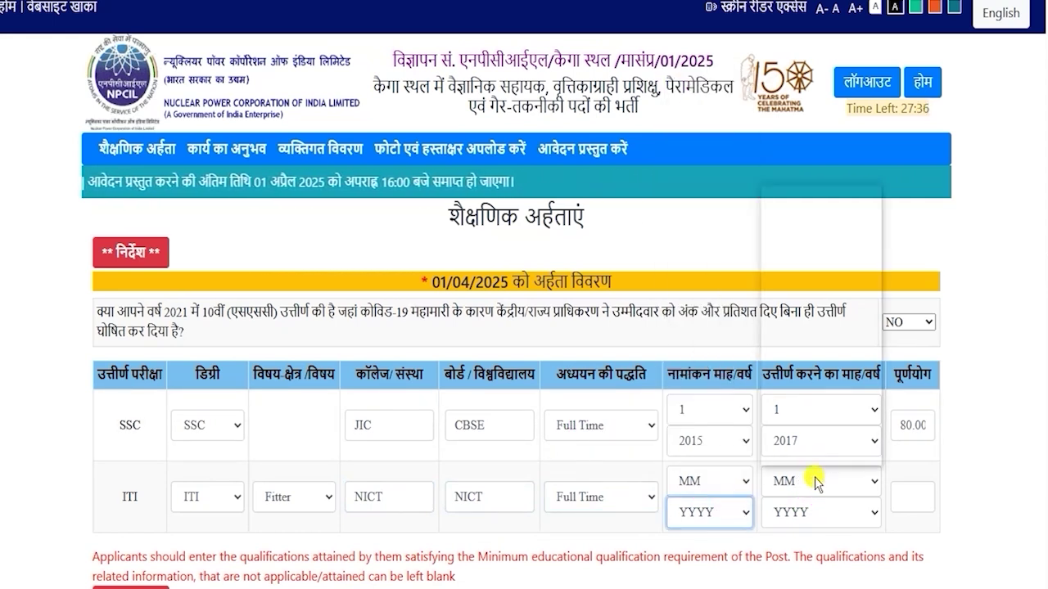
left_click(815, 512)
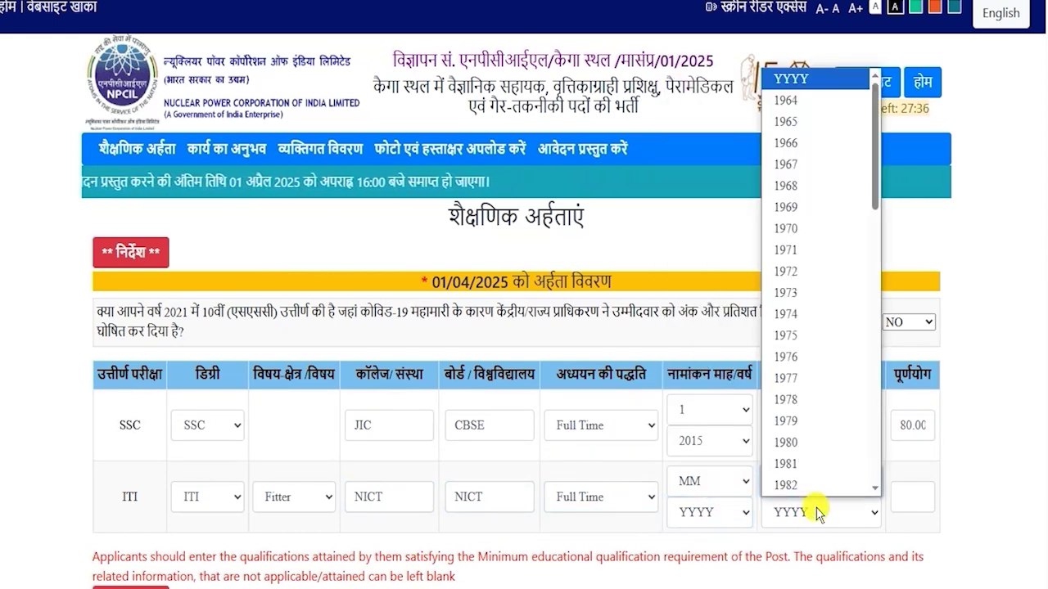
left_click(985, 522)
left_click(866, 482)
left_click(829, 514)
left_click(829, 514)
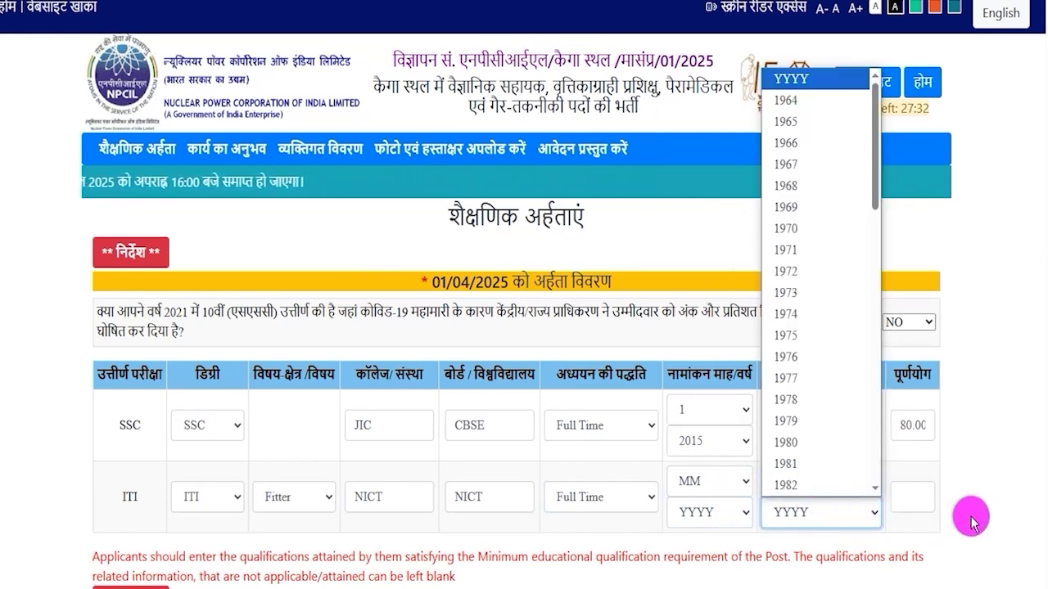
left_click(991, 500)
Set the ITI aggregate to 80.00 and check the calendar for the ITI final marksheet result date
left_click(907, 494)
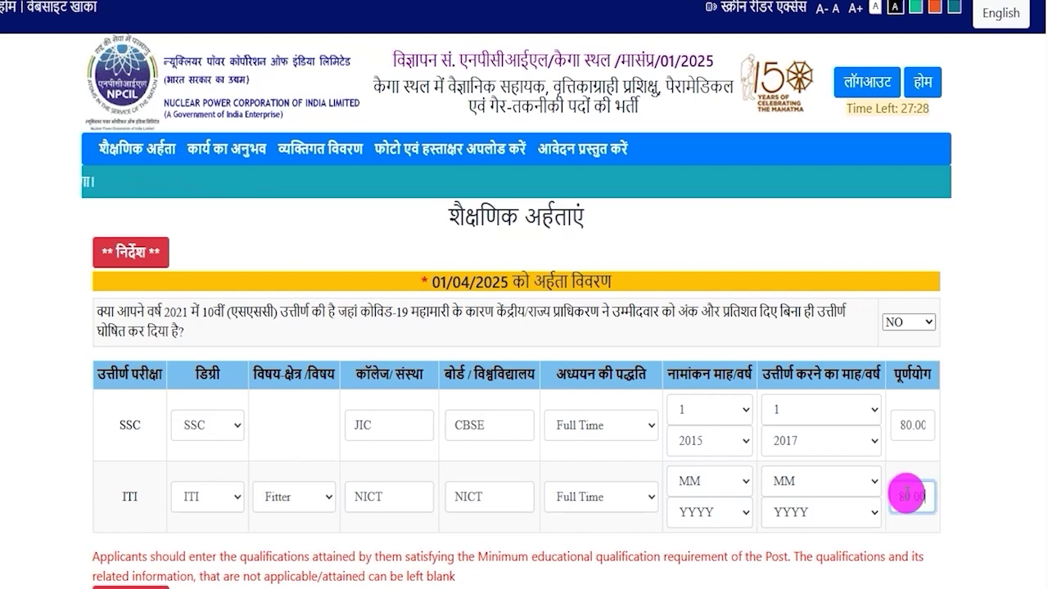
scroll(765, 424, "down", 2)
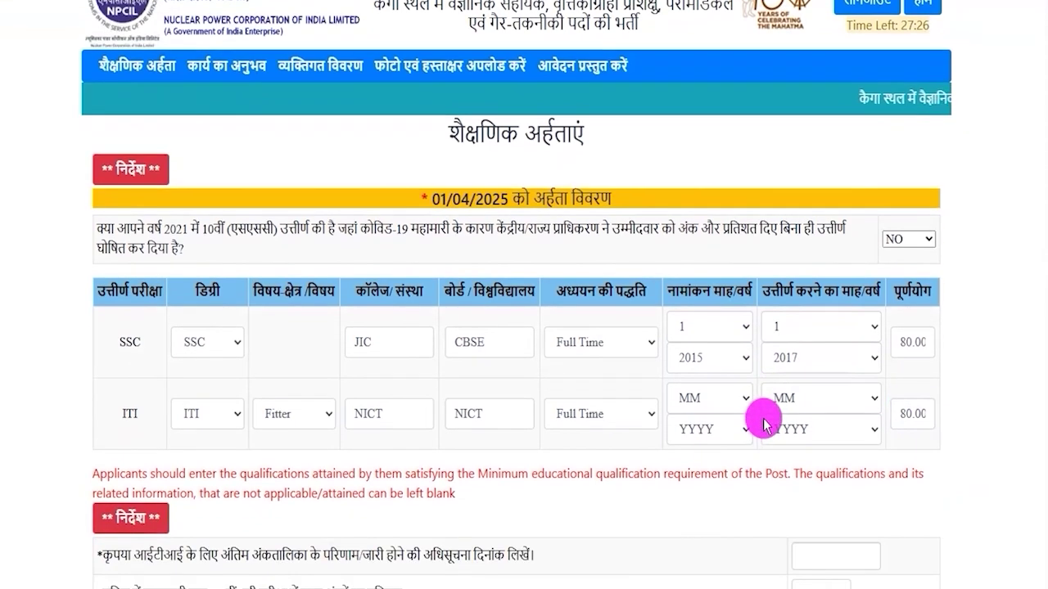
scroll(763, 420, "down", 2)
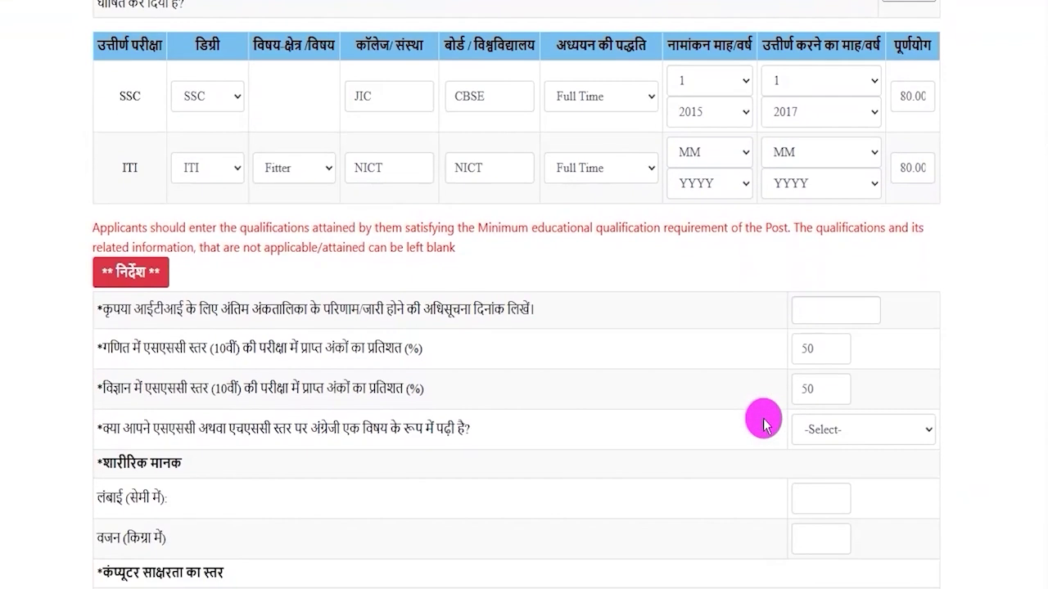
left_click_drag(118, 309, 495, 308)
left_click(846, 310)
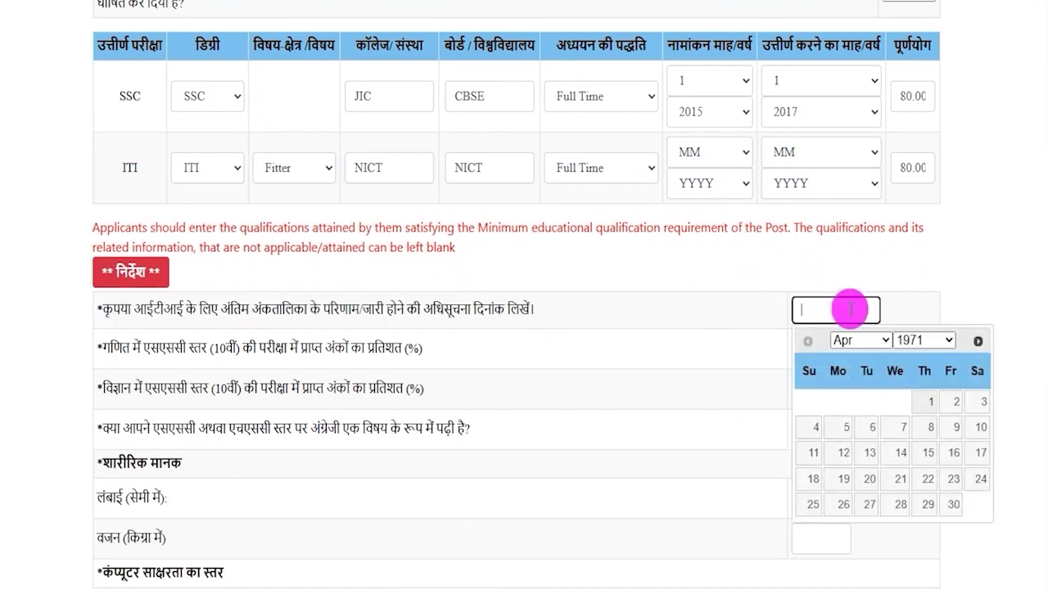
left_click(1002, 291)
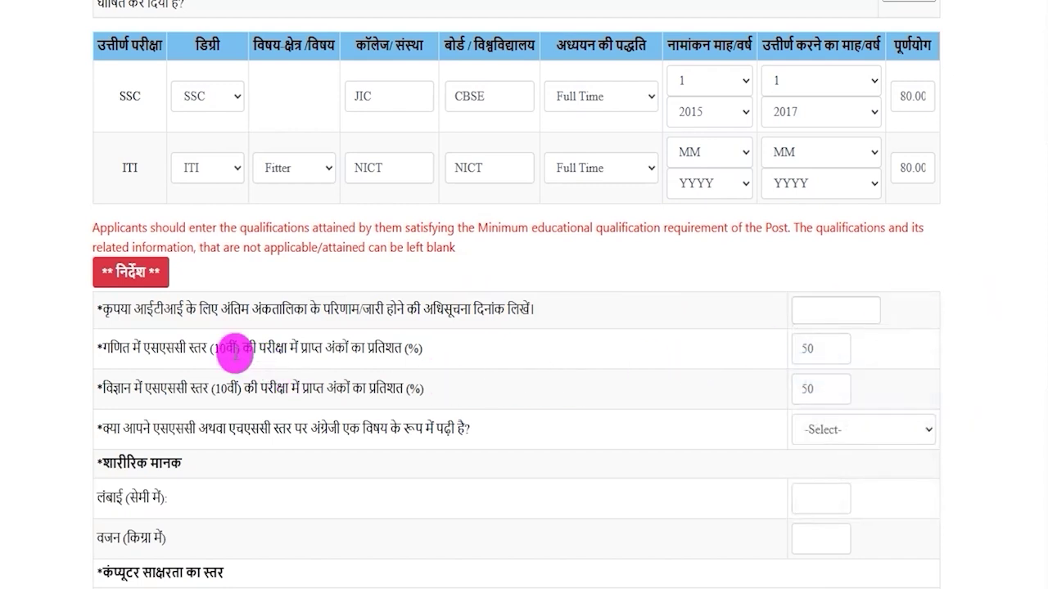
Set the SSC-level percentages to 75 for mathematics and 80 for science
left_click_drag(122, 349, 342, 350)
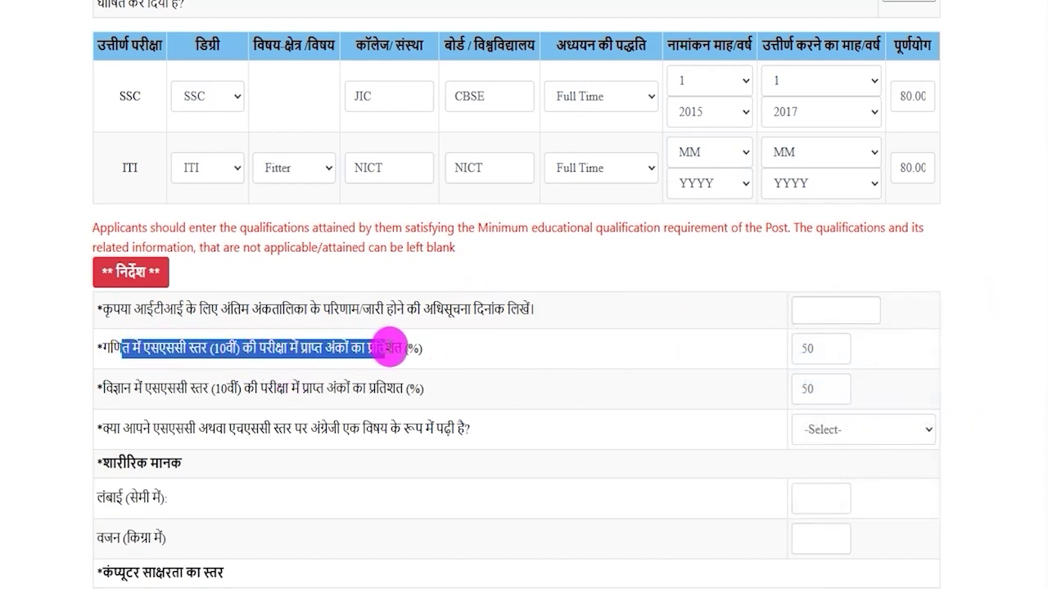
double_click(795, 348)
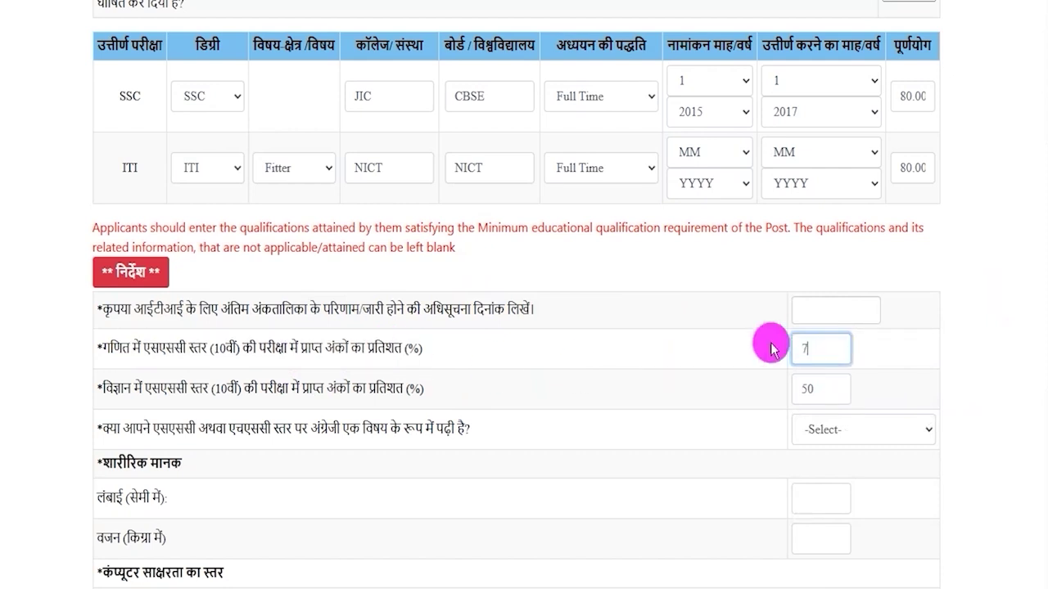
left_click_drag(112, 388, 786, 397)
double_click(810, 388)
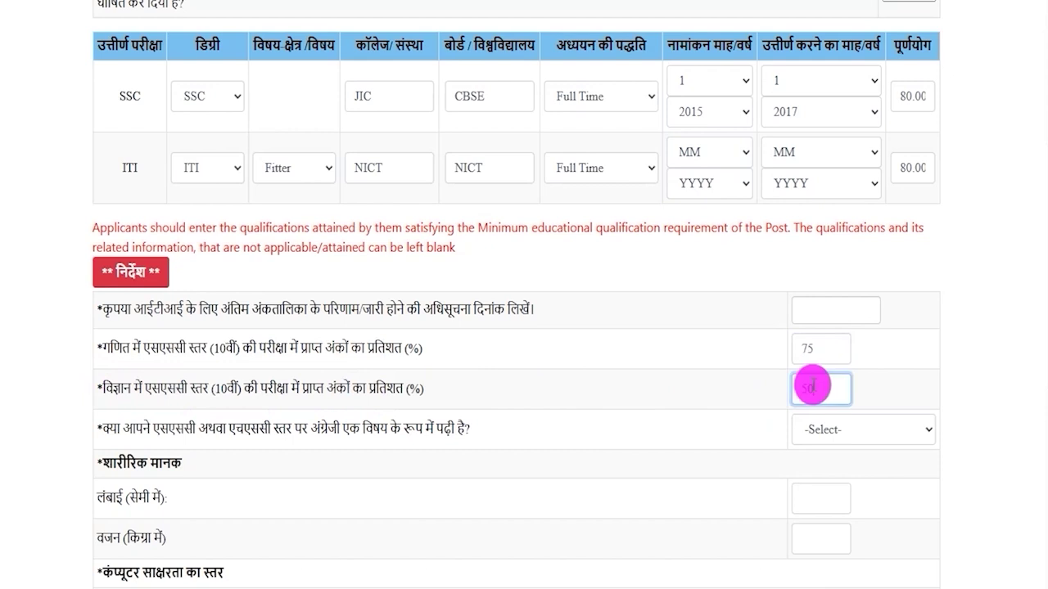
Answer YES to having studied English as a subject at SSC or HSC level
left_click(791, 429)
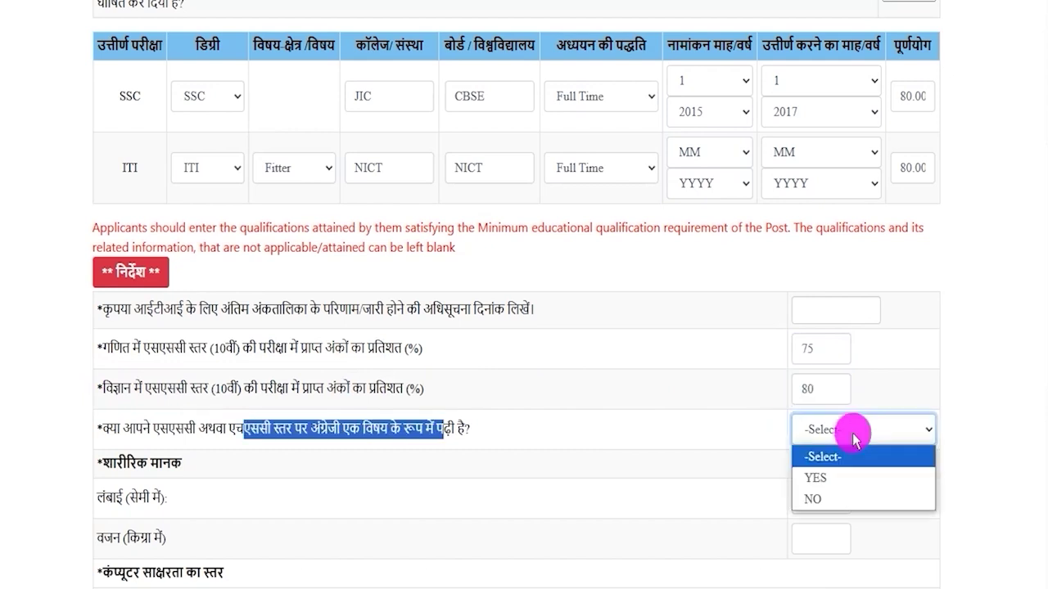
left_click(129, 432)
left_click_drag(131, 429, 423, 429)
left_click(822, 426)
left_click(819, 477)
left_click(821, 428)
left_click(818, 501)
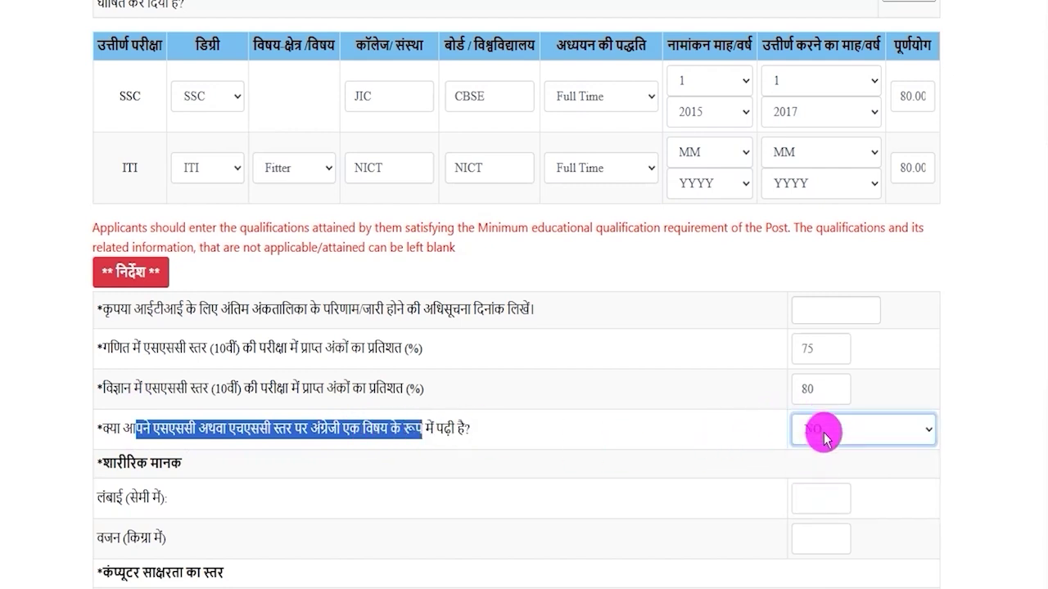
left_click(822, 434)
Enter the physical standards with a height of 170 cm and a weight of 70 kg
left_click_drag(116, 217, 157, 214)
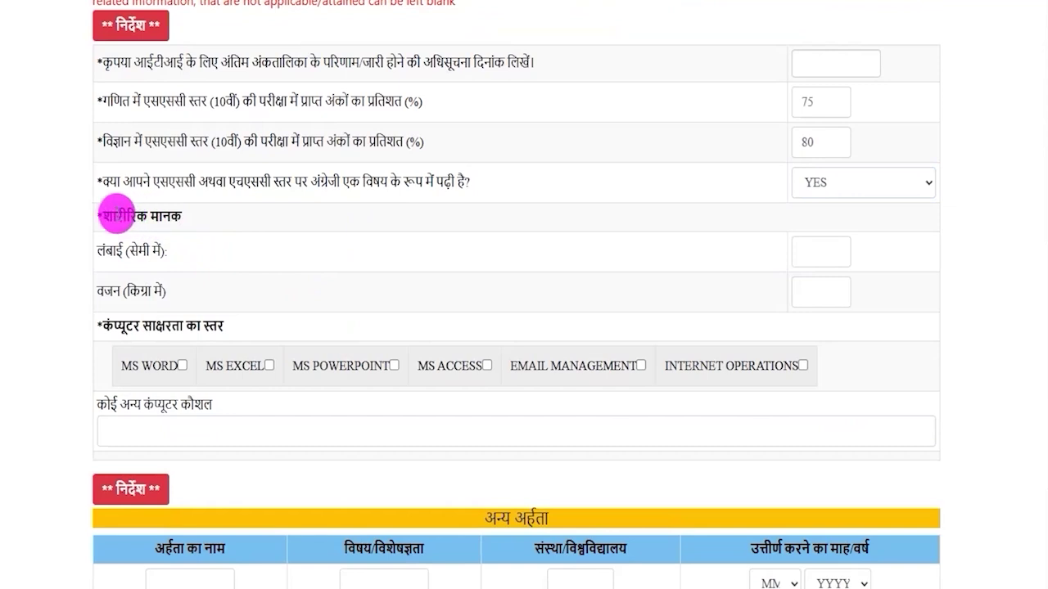
left_click_drag(112, 215, 168, 252)
left_click(182, 255)
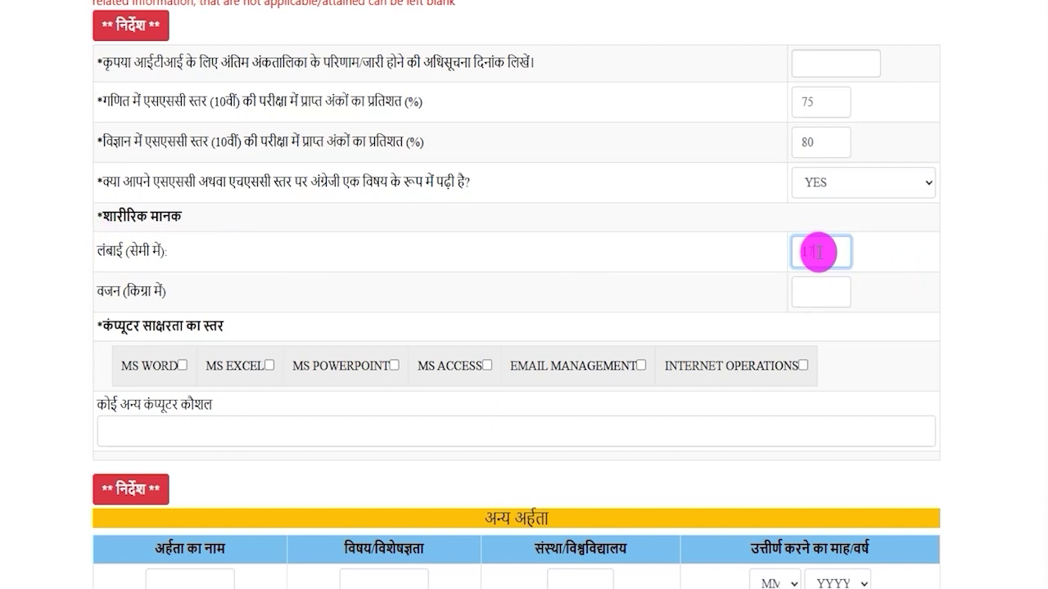
left_click(825, 293)
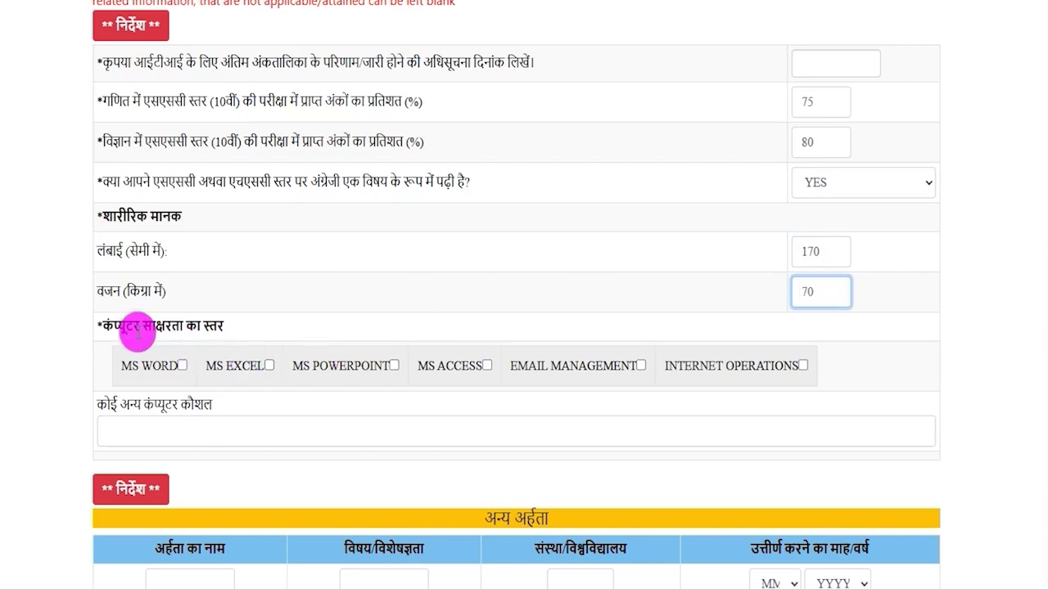
Mark computer literacy in MS Word, MS Excel, MS PowerPoint, MS Access, Email Management and Internet Operations
left_click_drag(118, 328, 215, 327)
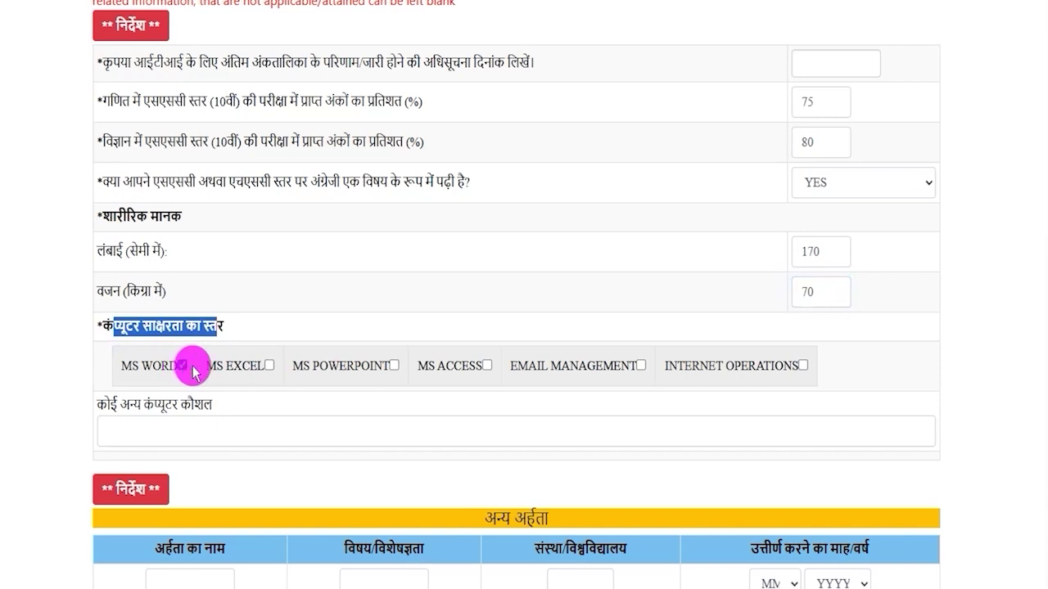
left_click(269, 365)
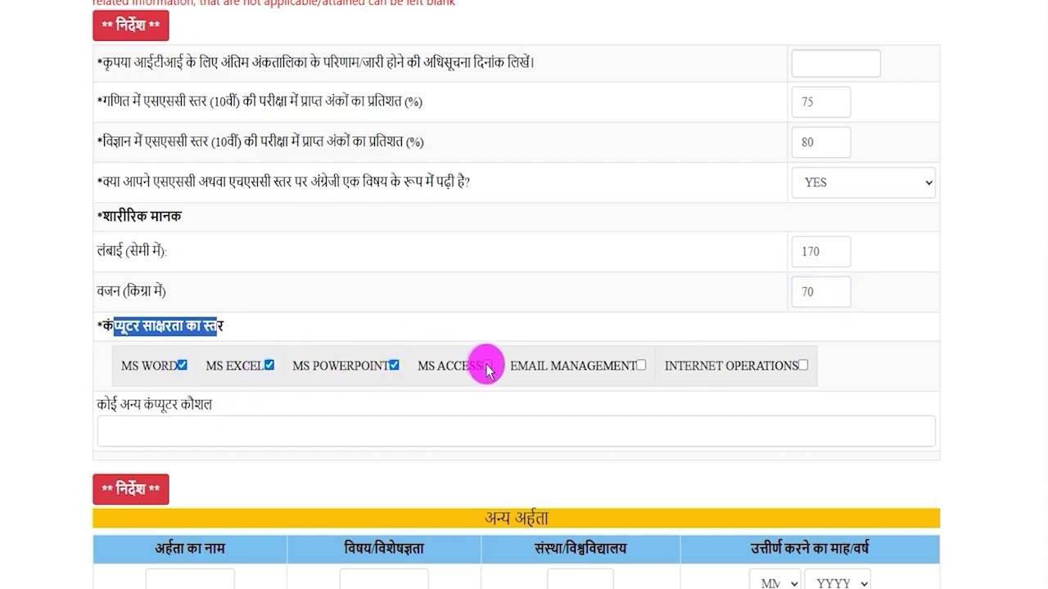
left_click(641, 366)
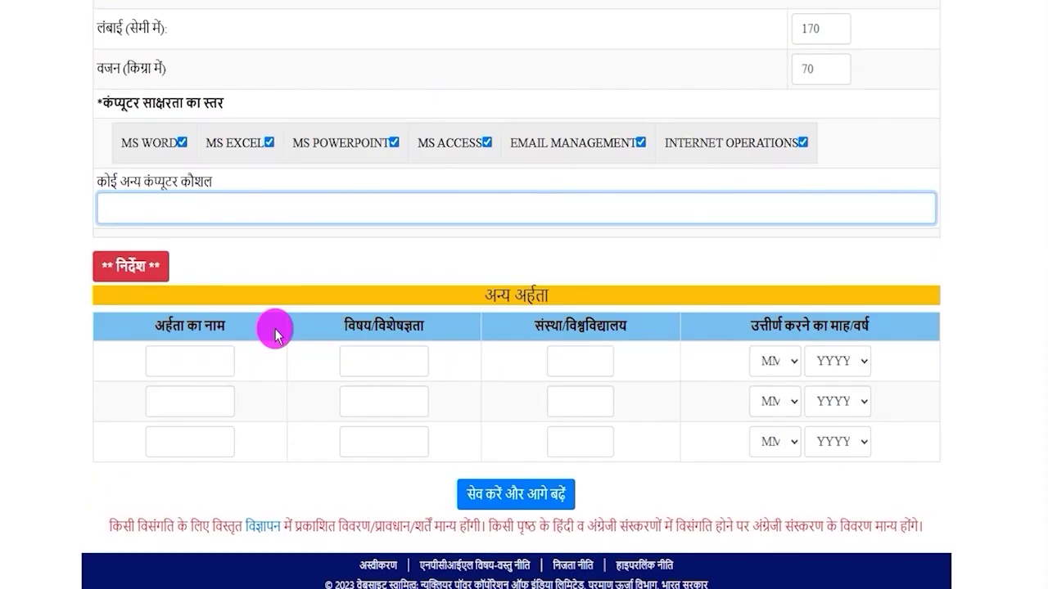
Examine the first row of the other qualifications table, including its name, subject and passing month and year fields
left_click_drag(496, 293, 565, 289)
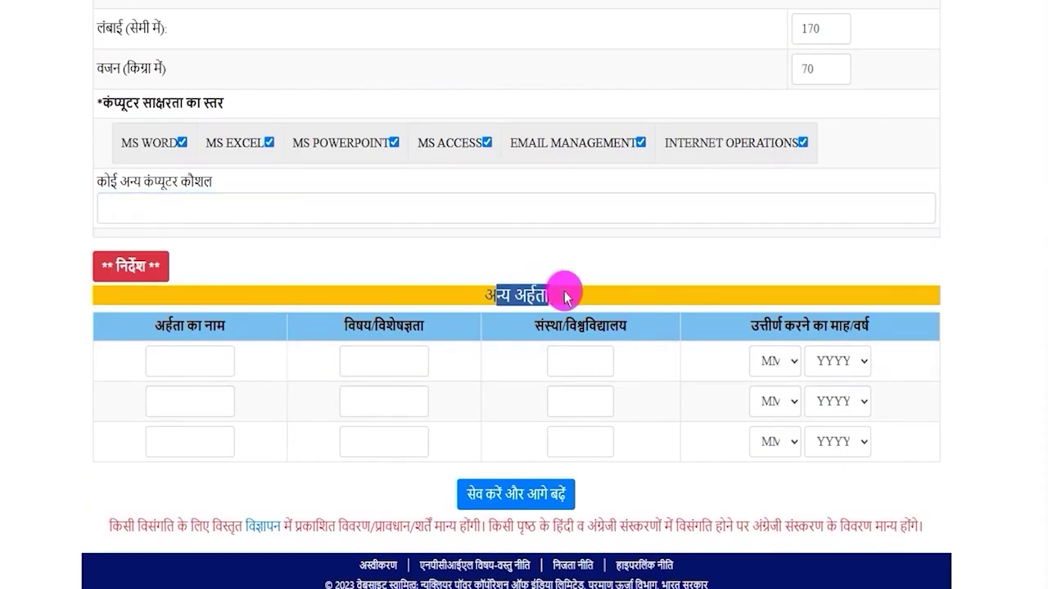
left_click(180, 366)
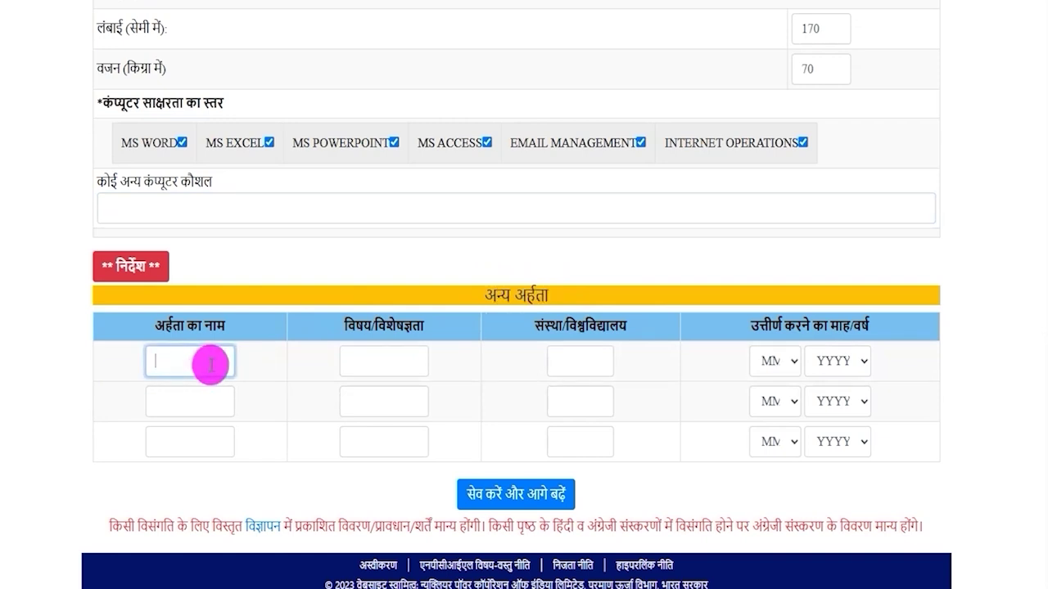
left_click(395, 366)
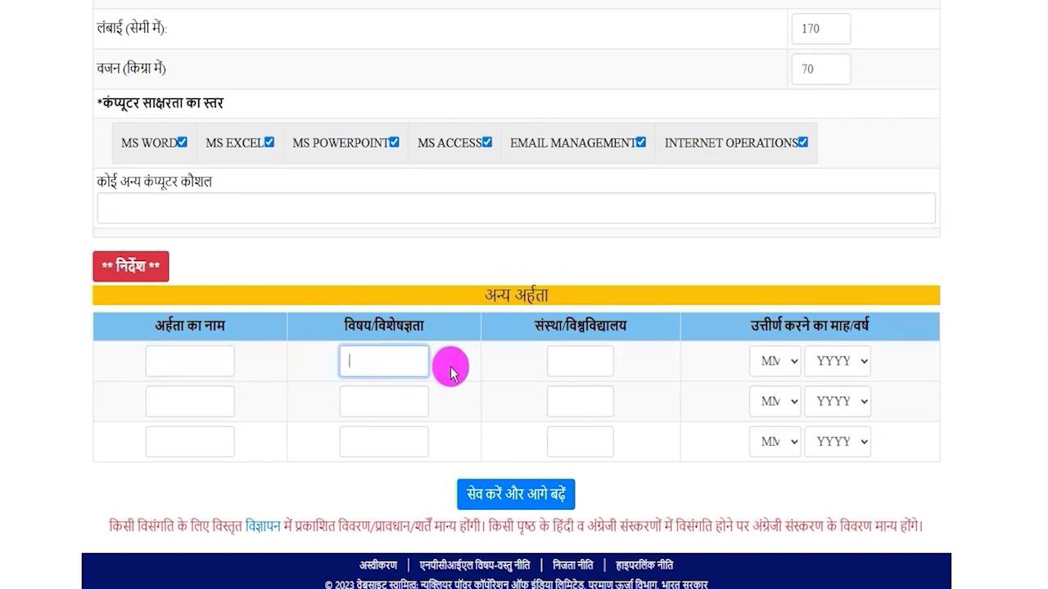
left_click(782, 366)
left_click(826, 361)
left_click(980, 377)
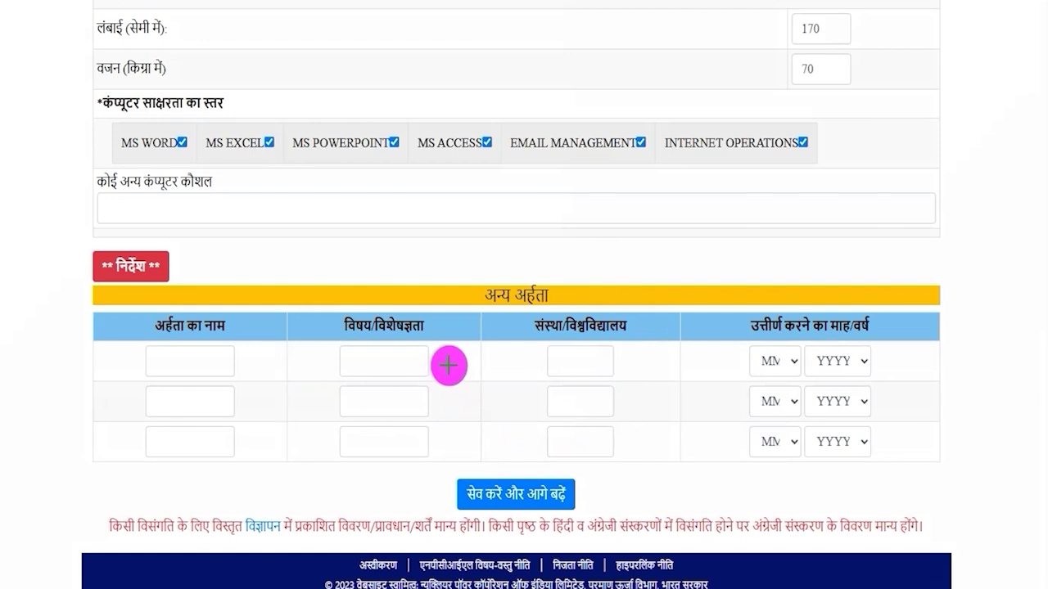
Save the educational qualifications and look over the post-qualification experience page
left_click_drag(445, 354, 531, 478)
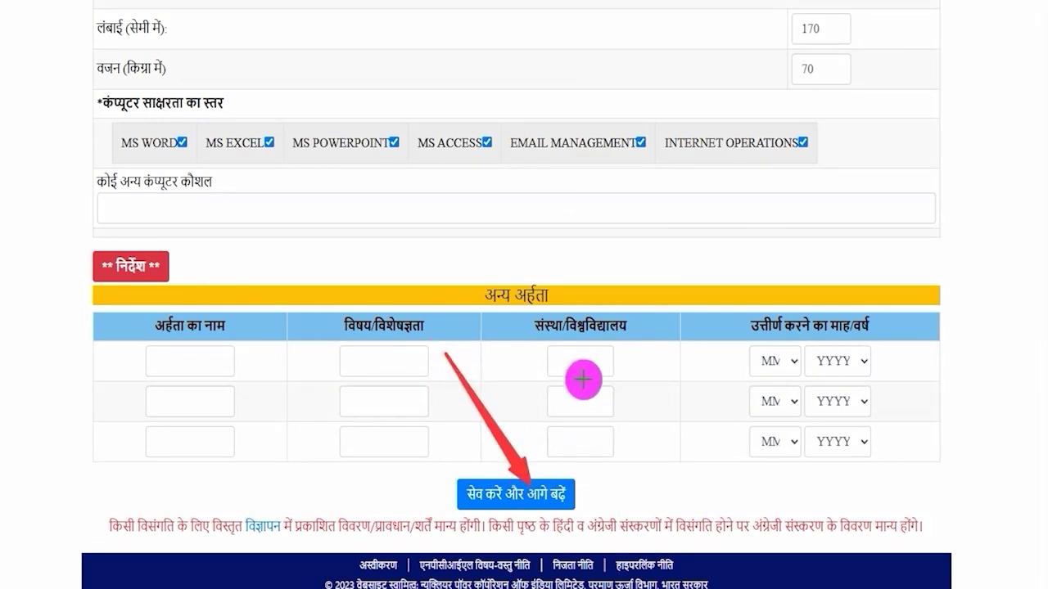
left_click(532, 496)
left_click_drag(423, 145, 626, 152)
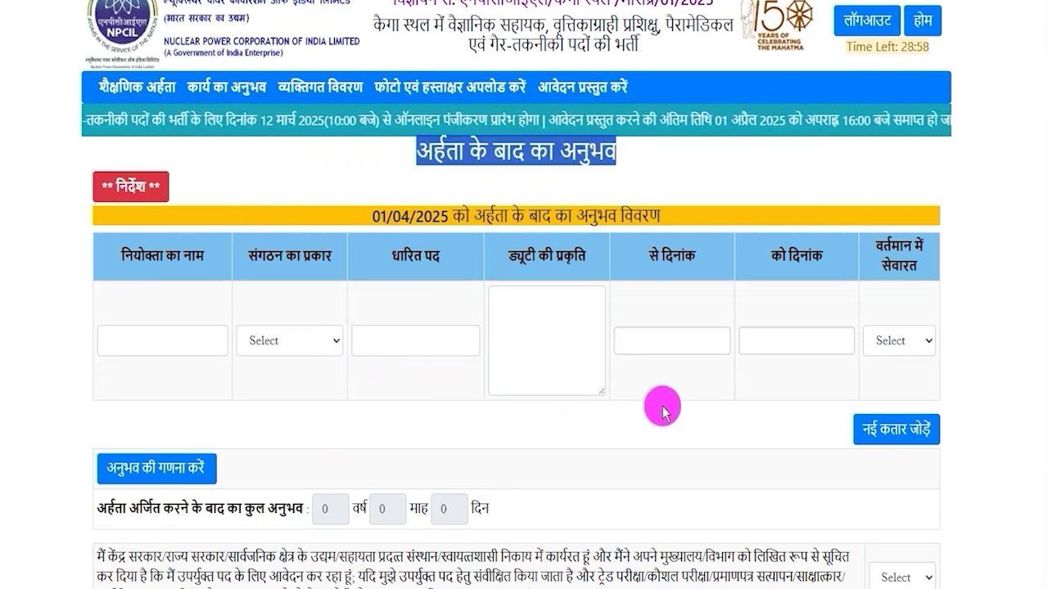
scroll(632, 423, "down", 2)
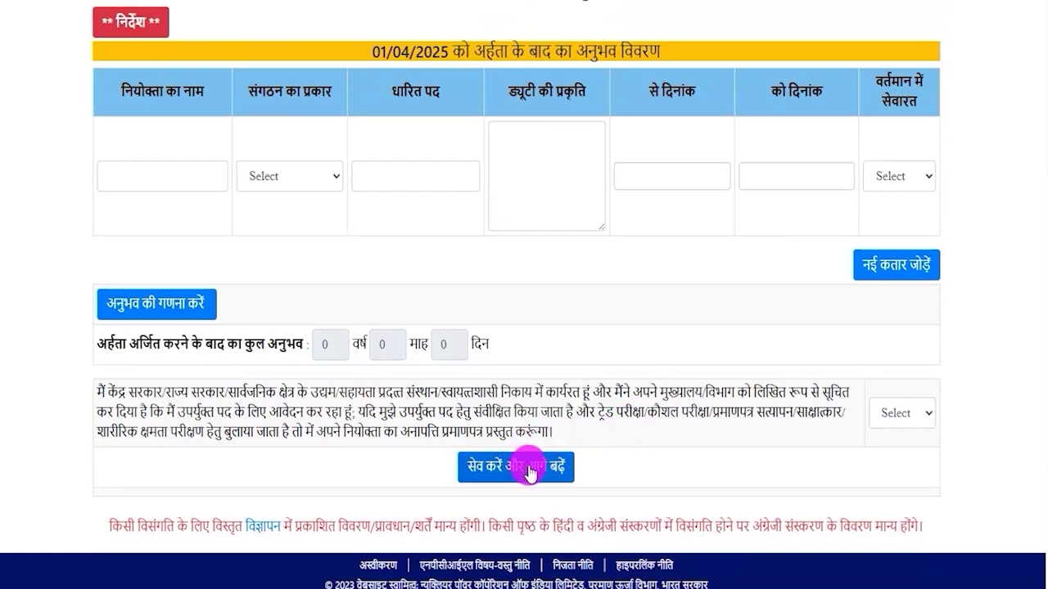
scroll(532, 469, "up", 3)
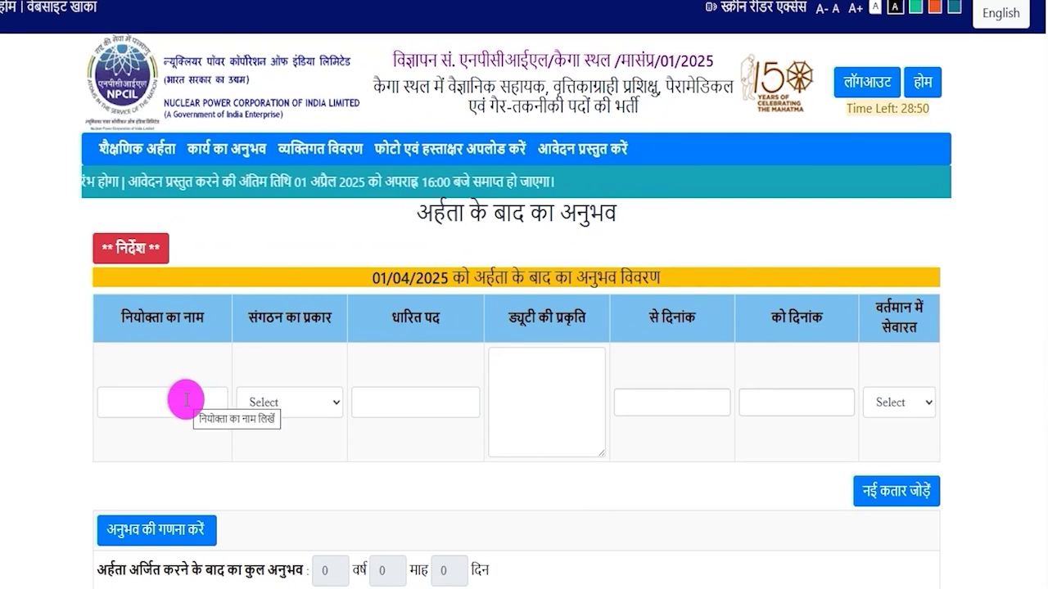
Enter the employer's name in the experience row and set the organisation type to Private Sector
left_click(187, 399)
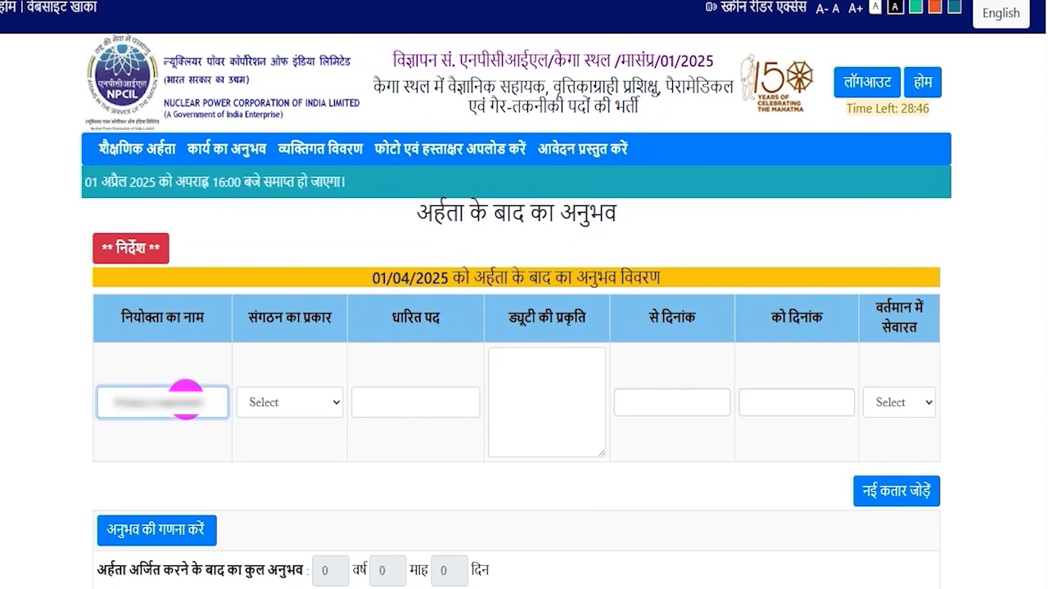
left_click(286, 402)
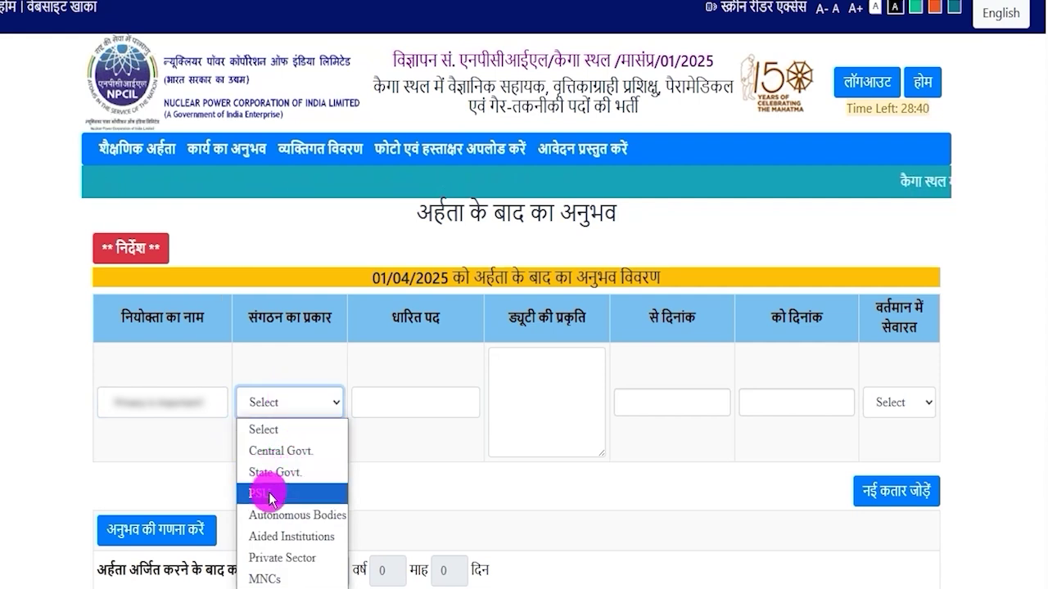
left_click(293, 559)
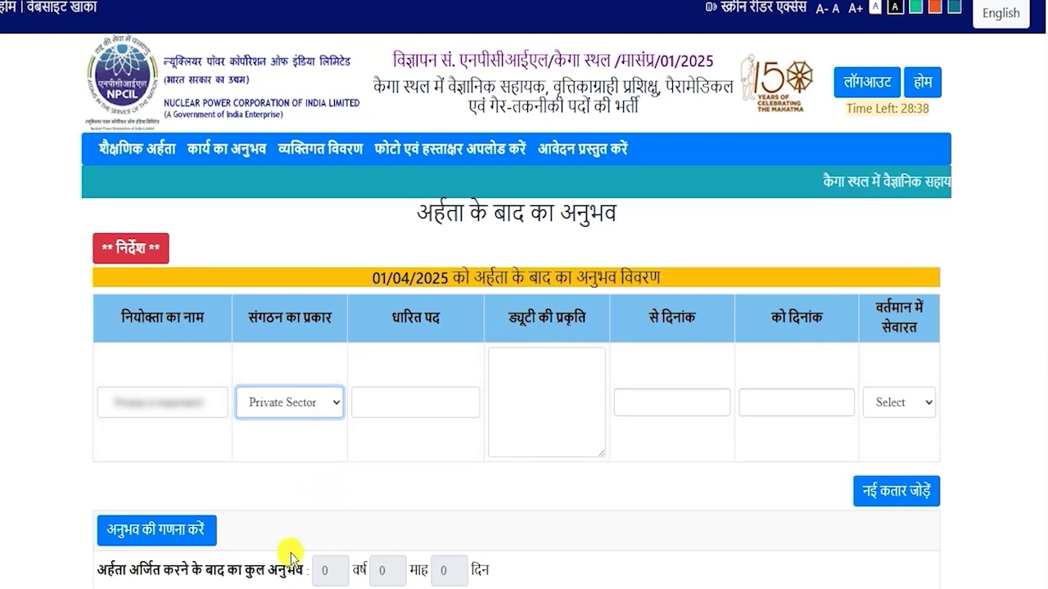
Examine the experience row's position held, nature of duty, from and to date fields and the currently serving options
left_click(423, 403)
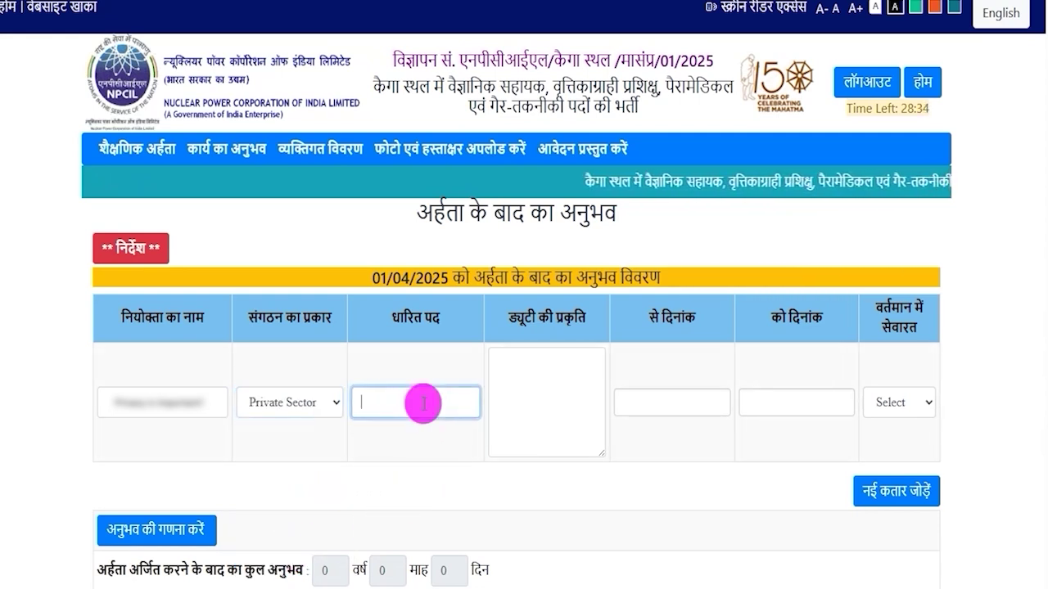
left_click(559, 401)
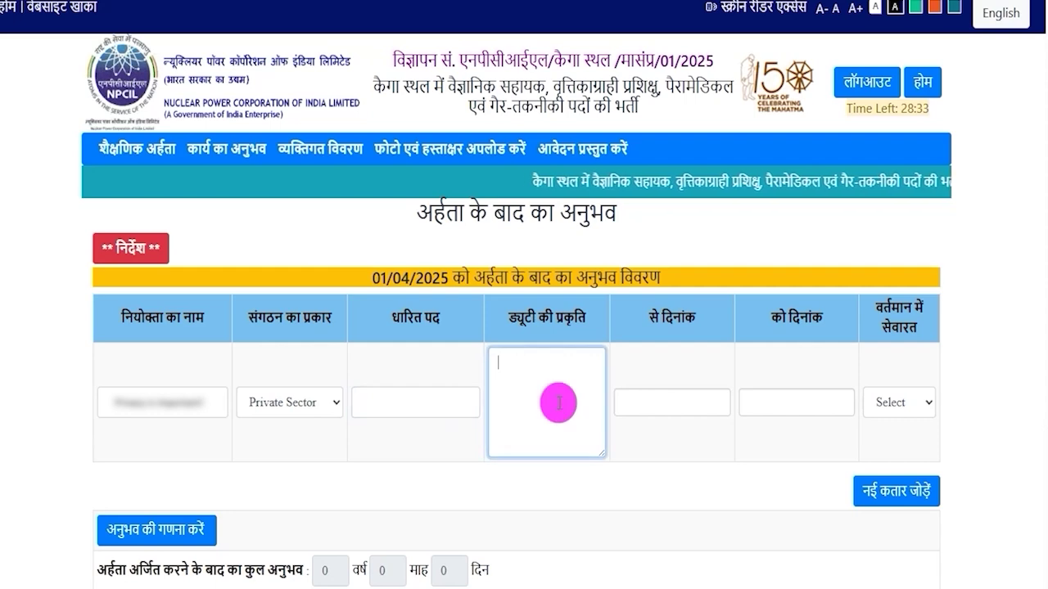
left_click(677, 412)
left_click(789, 399)
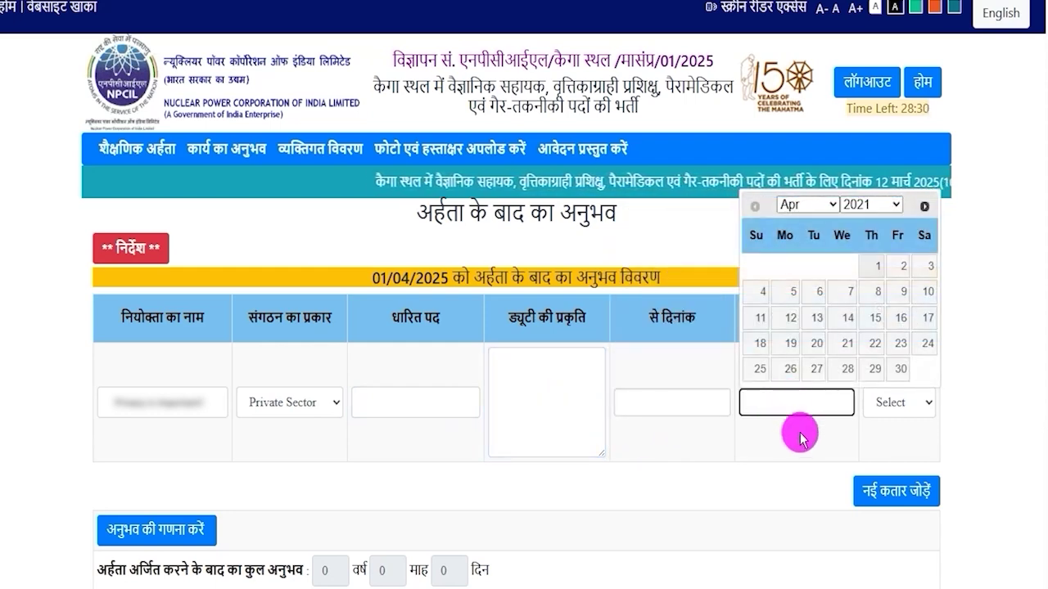
left_click(800, 436)
left_click(899, 405)
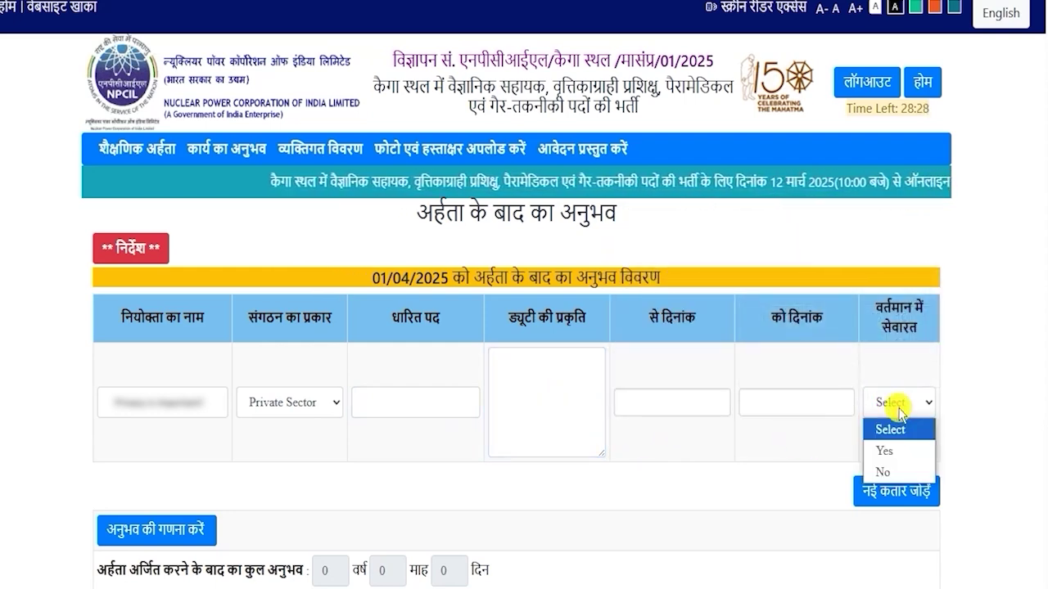
left_click(974, 416)
left_click(974, 416)
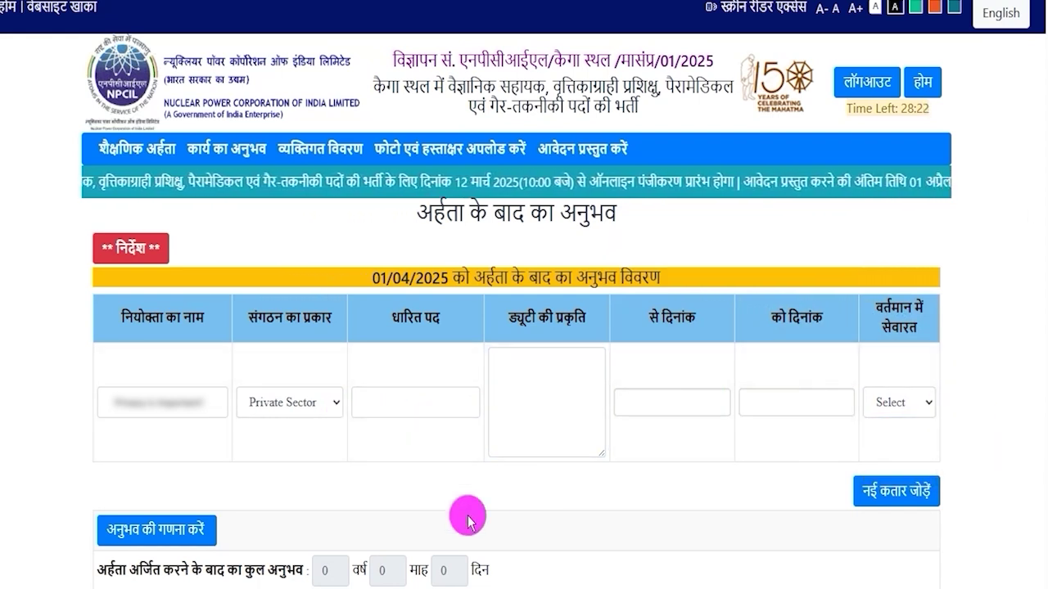
Answer Yes to the declaration about informing the current employer and save the experience details to reach the personal details page
scroll(468, 522, "down", 1)
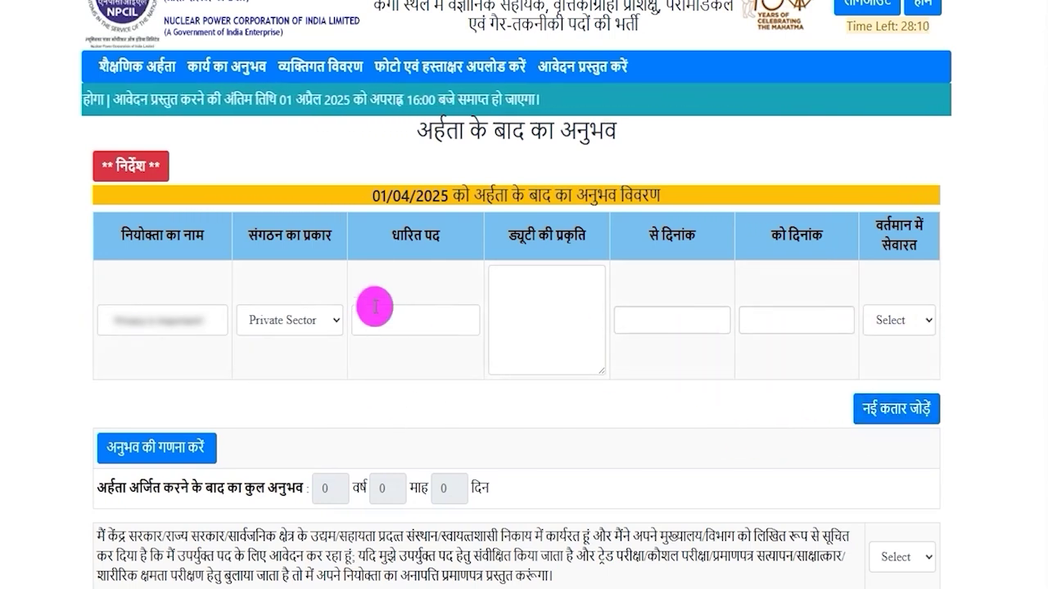
scroll(667, 410, "down", 2)
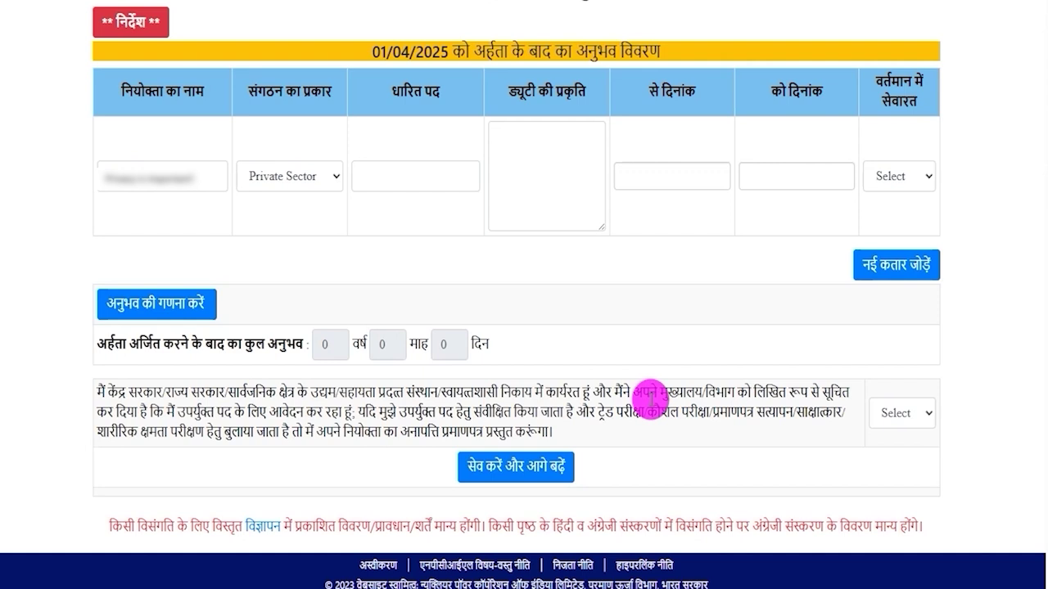
left_click(894, 415)
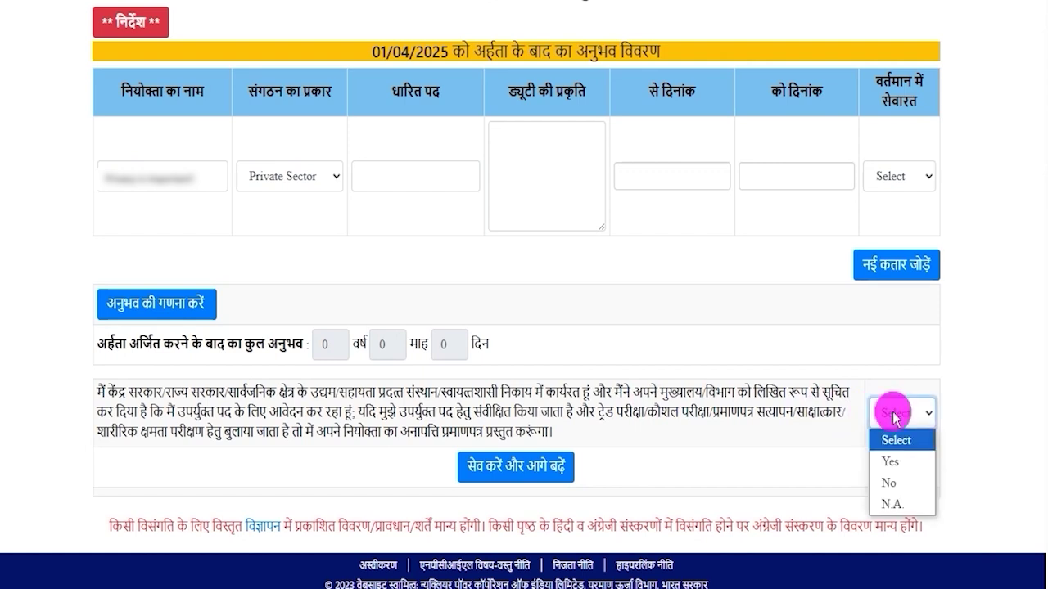
left_click(903, 463)
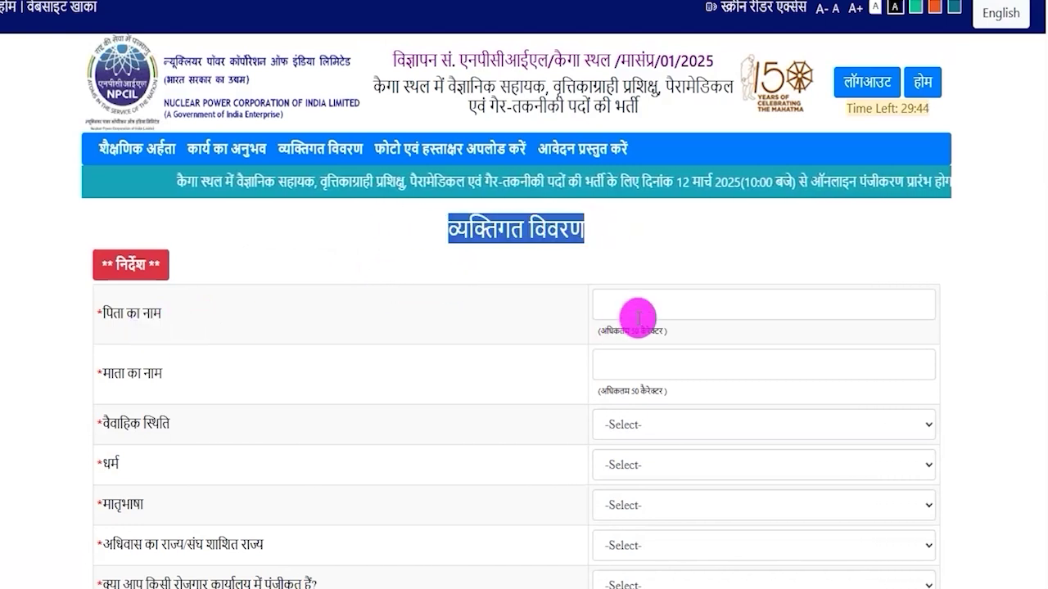
Enter the father's name and the mother's name, and set the marital status to Single
left_click(699, 316)
type("F")
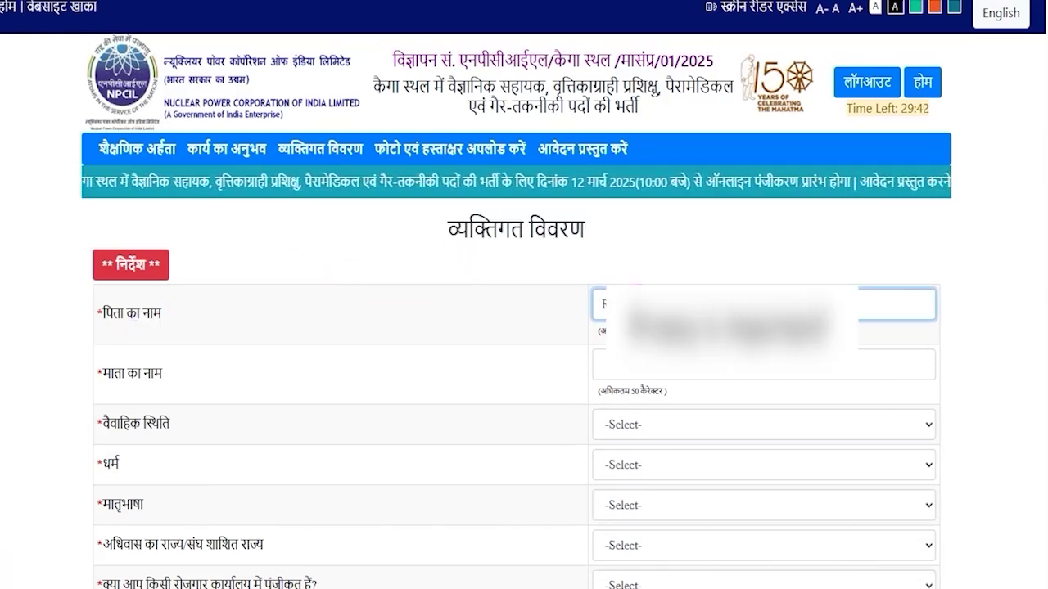
left_click(653, 366)
type("F")
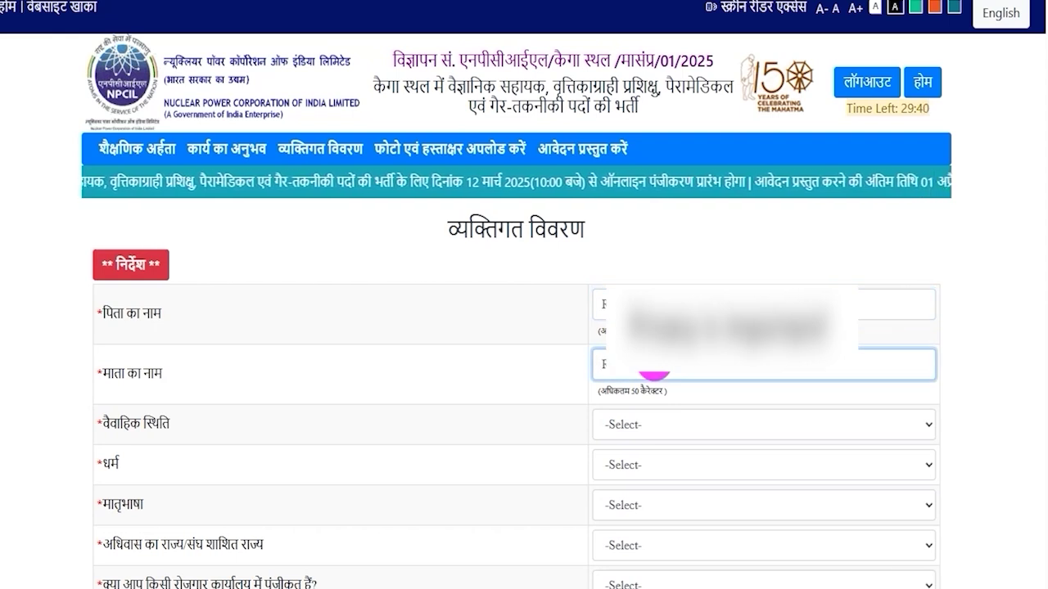
left_click(655, 425)
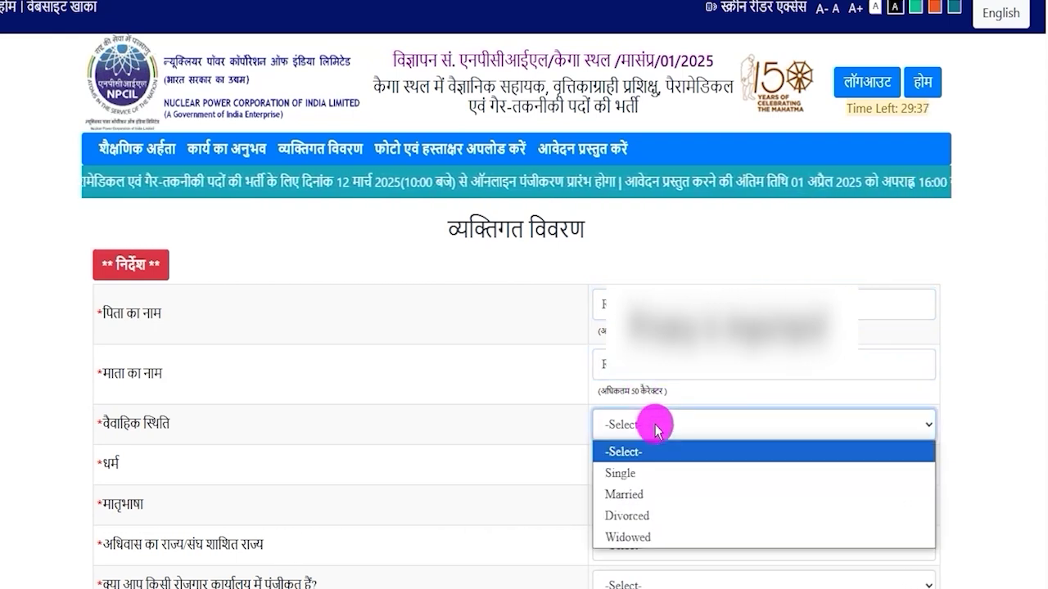
left_click(627, 473)
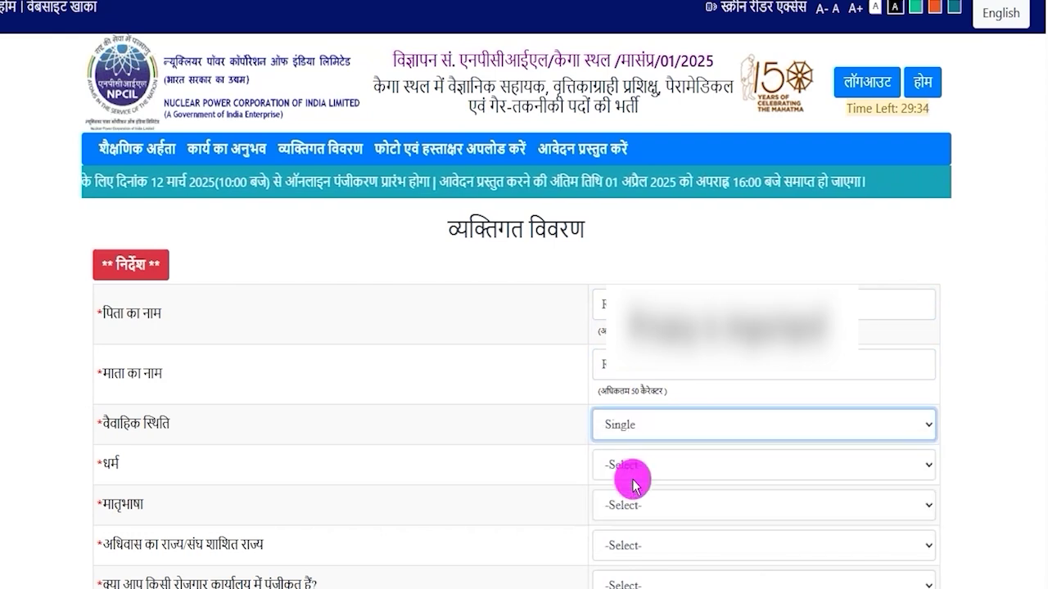
Set the religion to Hindu and the mother tongue to HINDI
scroll(647, 409, "down", 2)
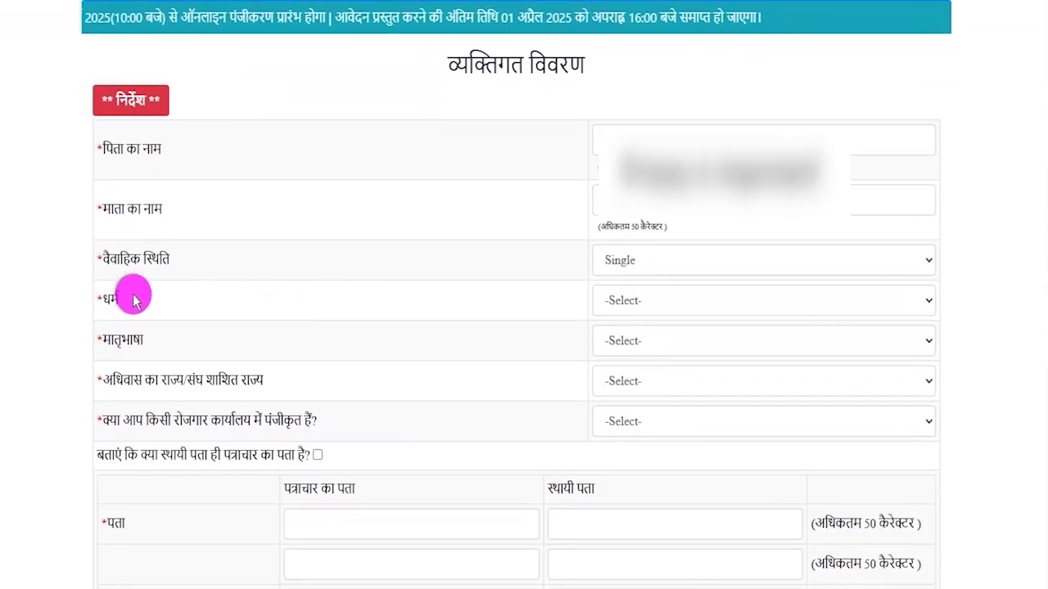
left_click(672, 291)
left_click(622, 348)
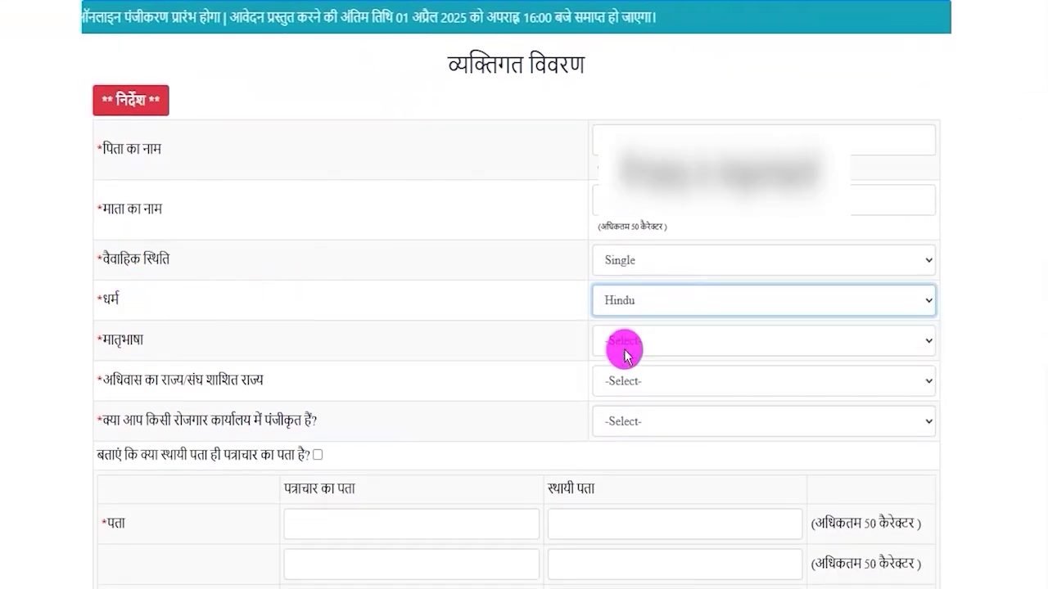
left_click(622, 342)
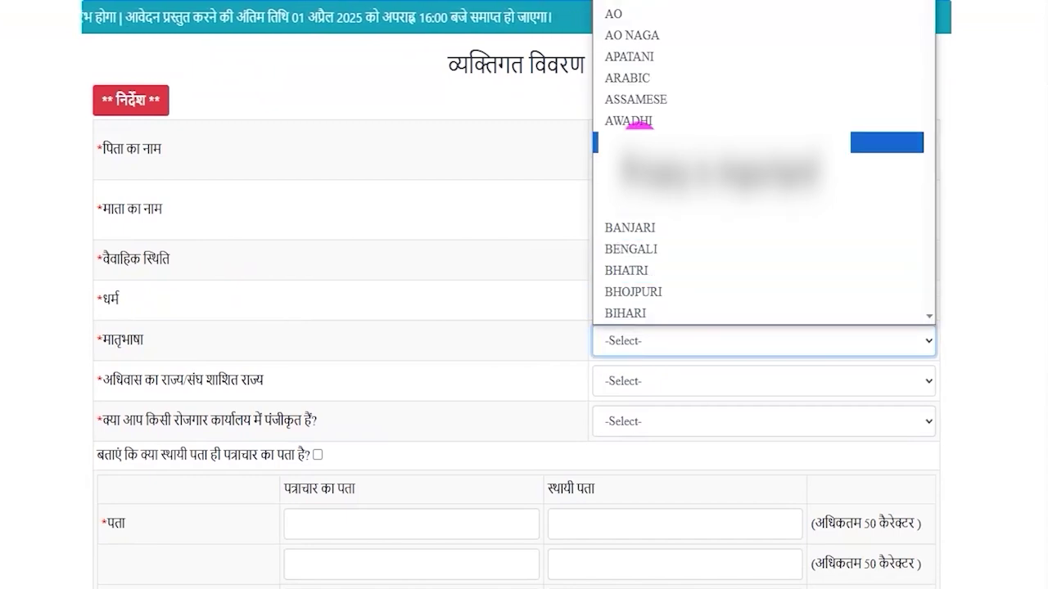
scroll(643, 234, "down", 10)
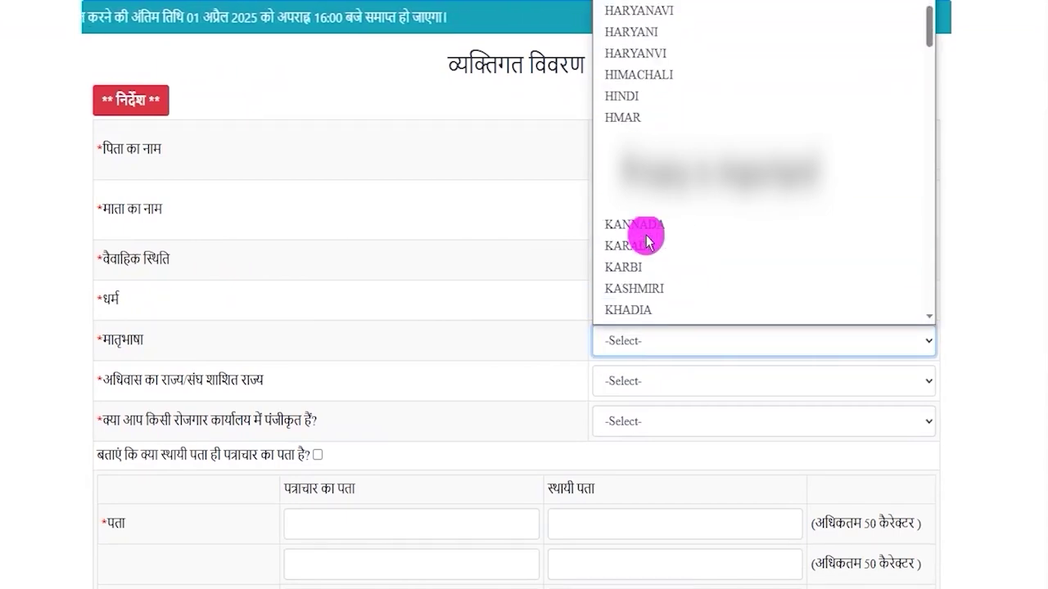
left_click(622, 96)
Set the state or union territory of domicile to UTTAR PRADESH
left_click_drag(195, 381, 264, 381)
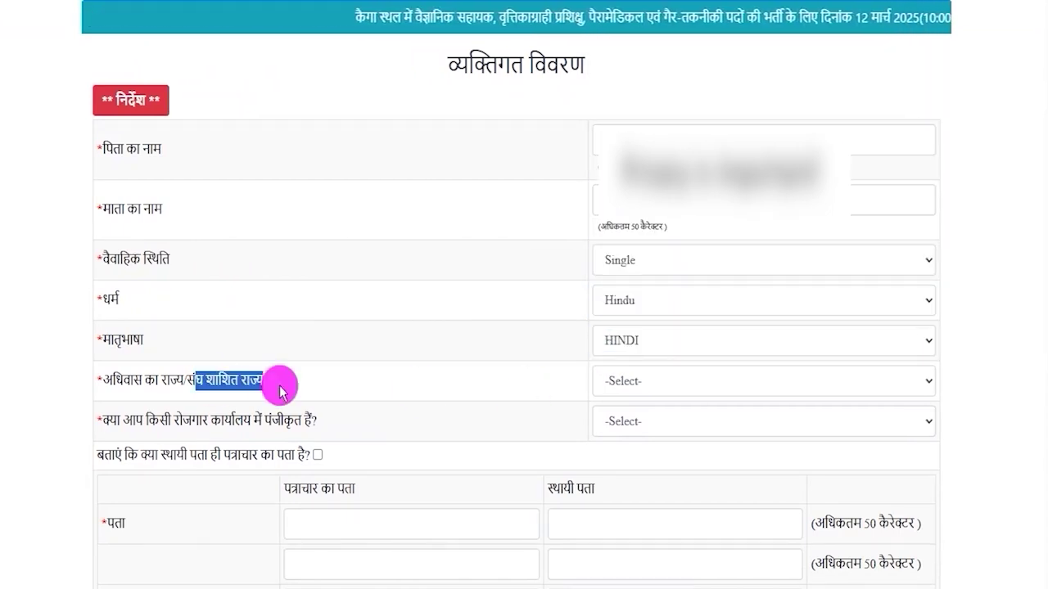
left_click(693, 380)
key("u")
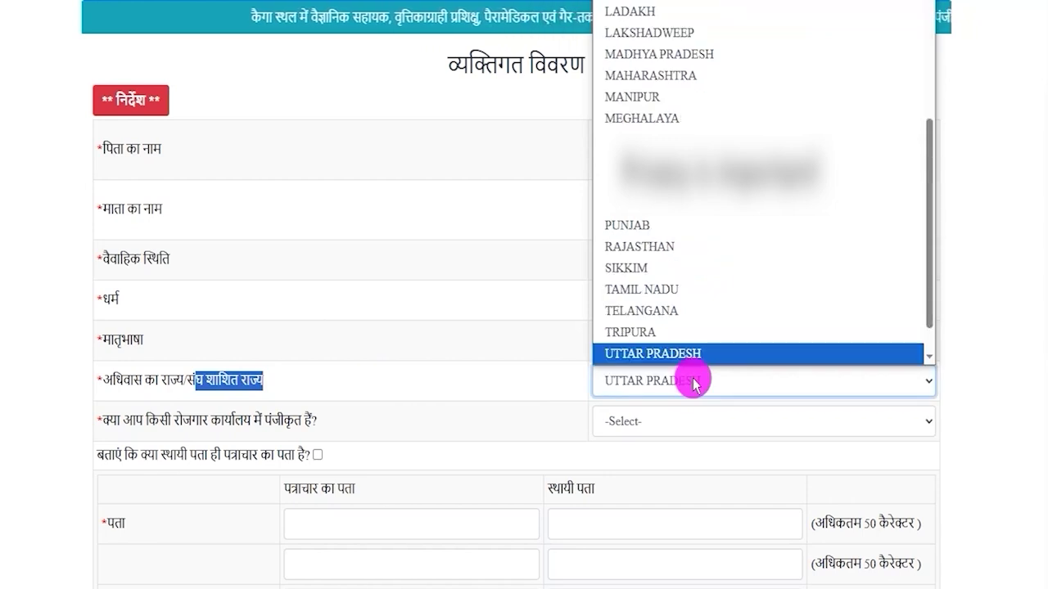
left_click(692, 381)
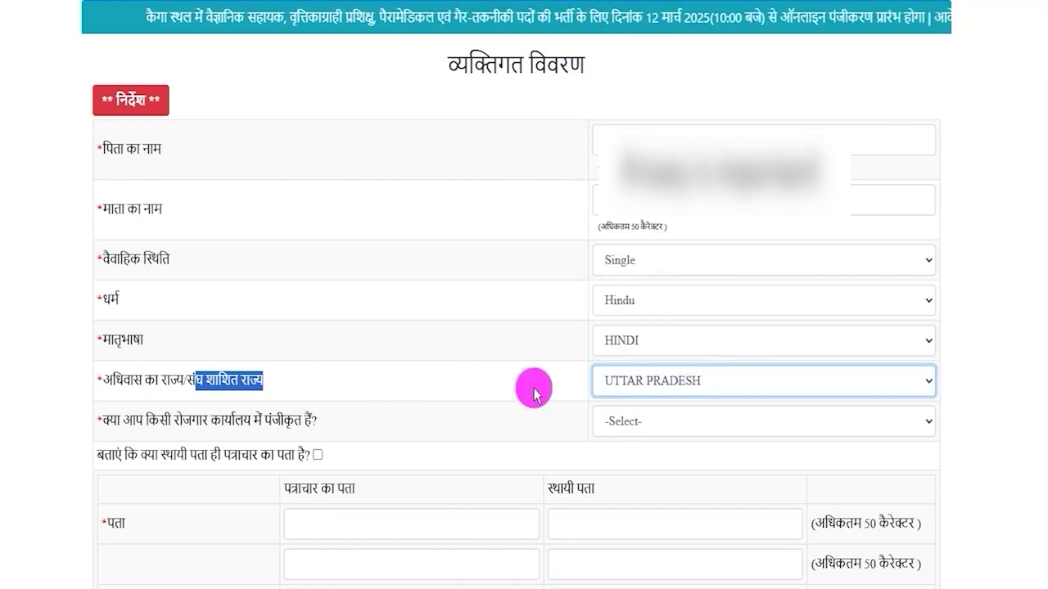
Set the employment exchange registration to YES and examine the registration number, exchange name and exchange state fields
left_click_drag(137, 419, 269, 421)
left_click(636, 423)
left_click(627, 452)
left_click(618, 474)
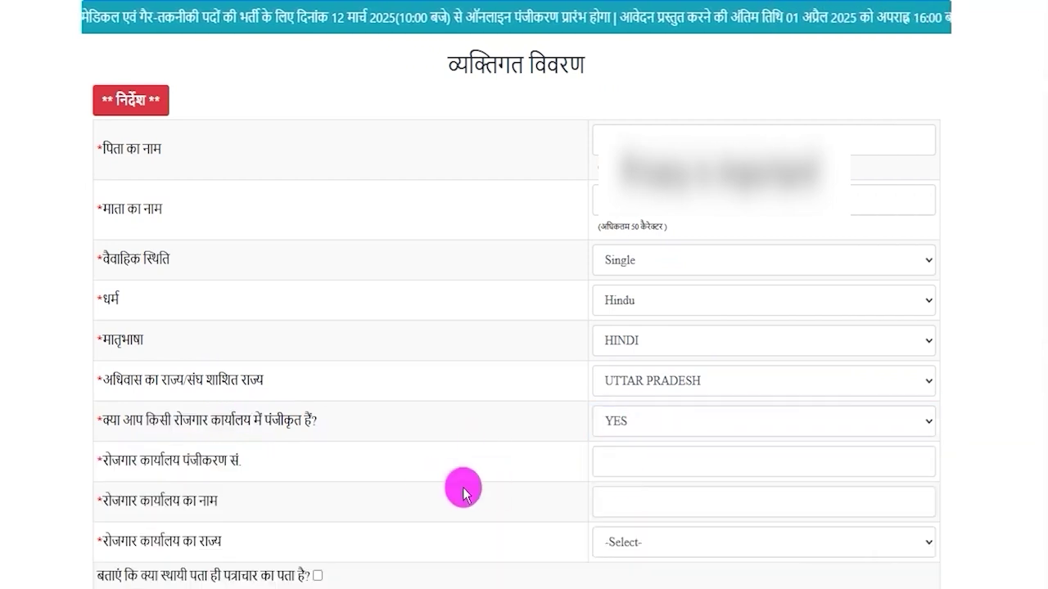
scroll(430, 487, "down", 1)
scroll(431, 487, "down", 2)
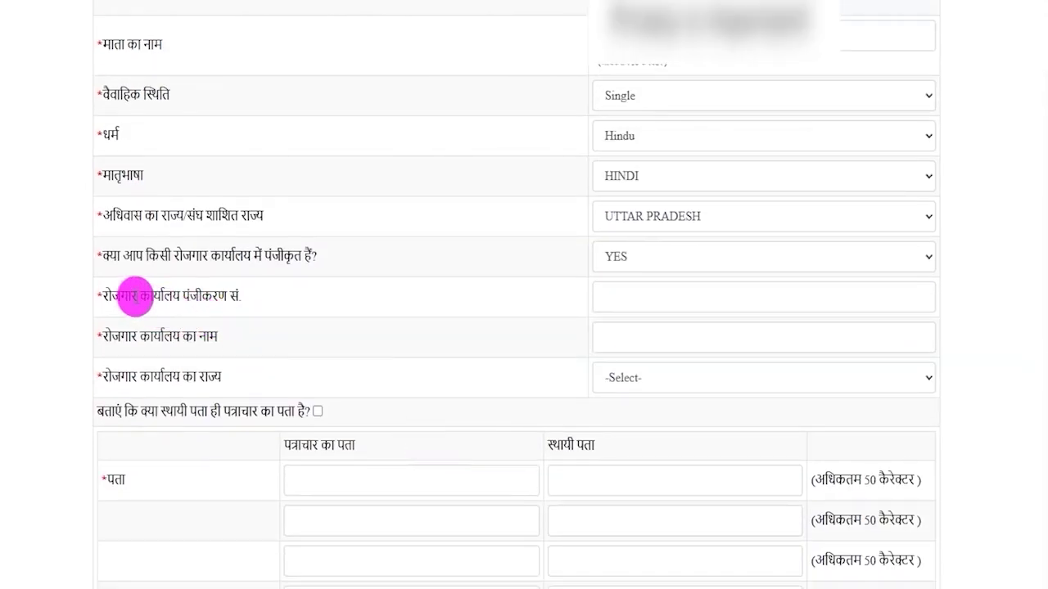
left_click_drag(135, 297, 203, 293)
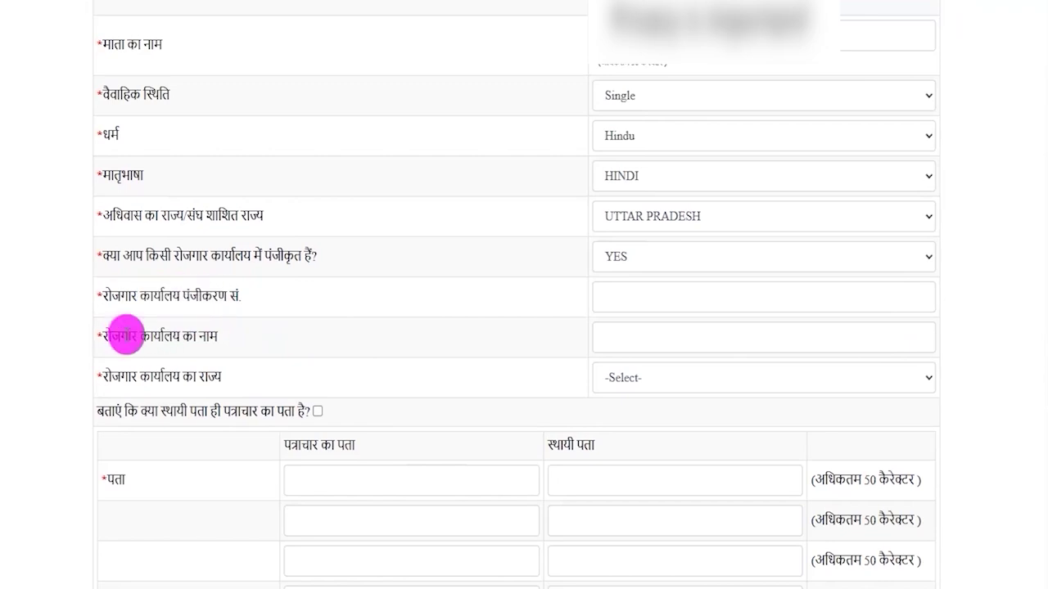
left_click_drag(121, 337, 190, 336)
left_click_drag(121, 372, 197, 376)
Set the employment exchange registration to NO and mark the permanent address as the same as the correspondence address
left_click(646, 260)
left_click(632, 326)
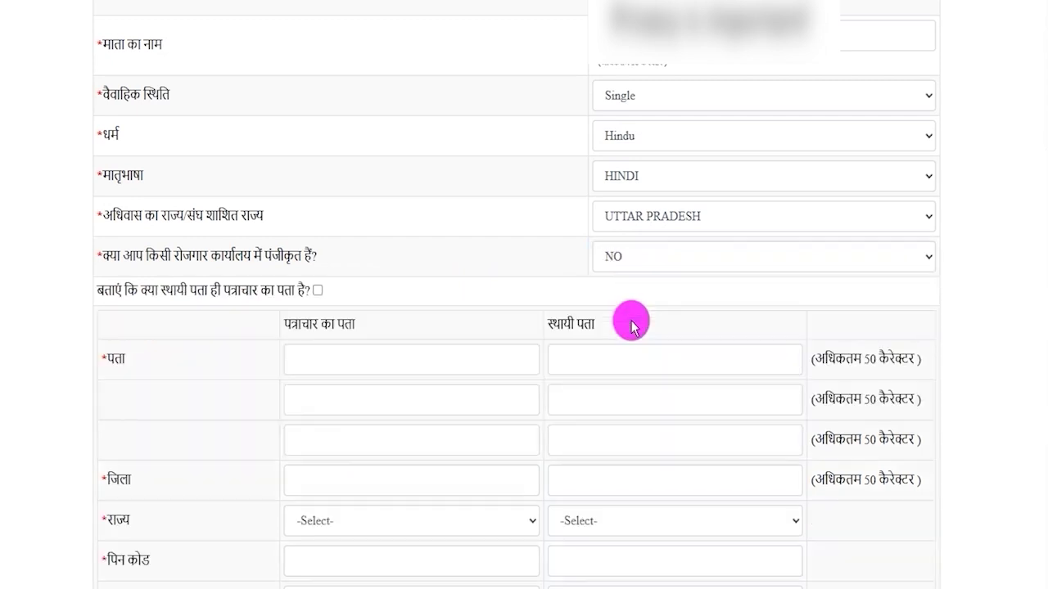
scroll(631, 326, "down", 1)
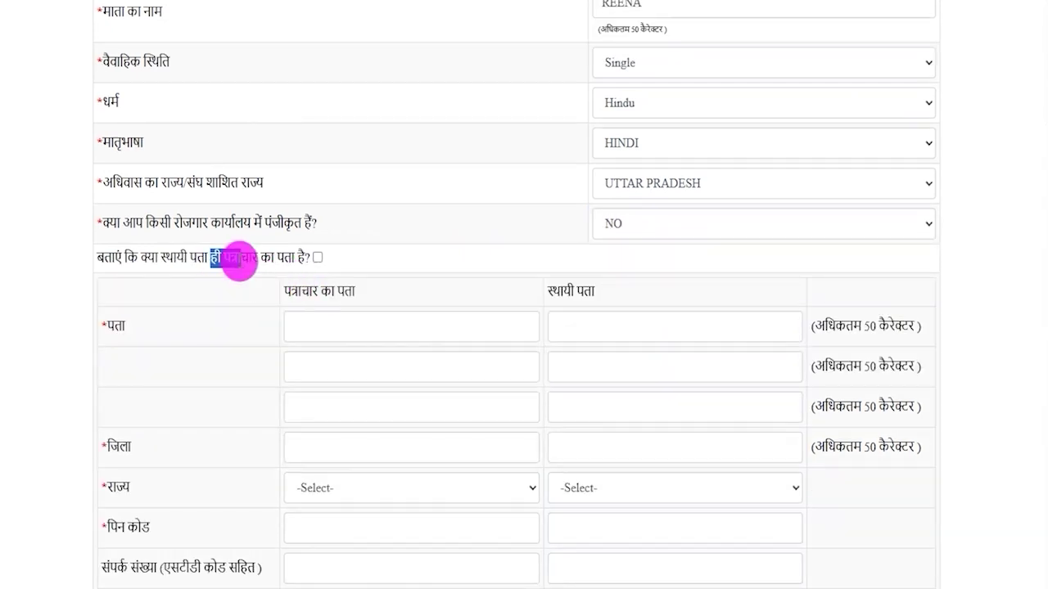
left_click_drag(297, 295, 341, 299)
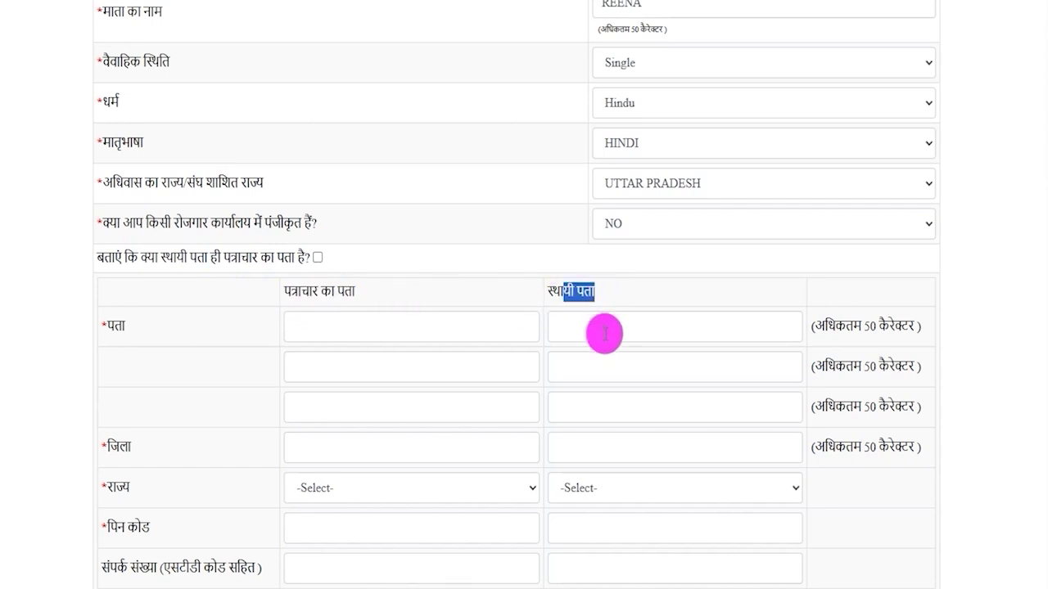
left_click_drag(556, 288, 596, 291)
left_click_drag(299, 287, 344, 292)
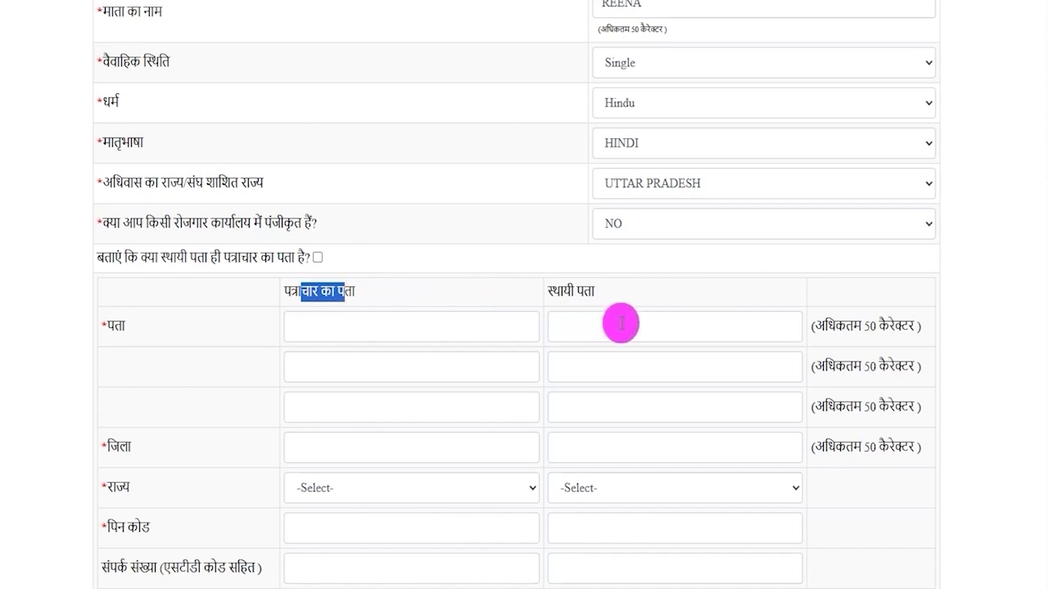
left_click(317, 257)
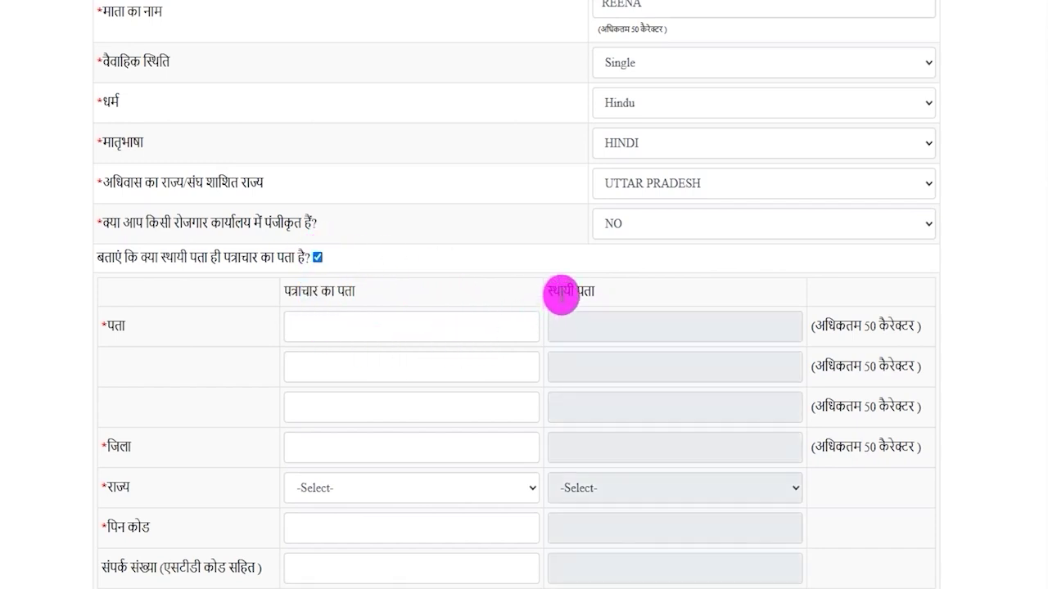
Examine the correspondence address fields, including district, state, PIN code and contact number, and the nearest railway station field
left_click_drag(302, 290, 348, 304)
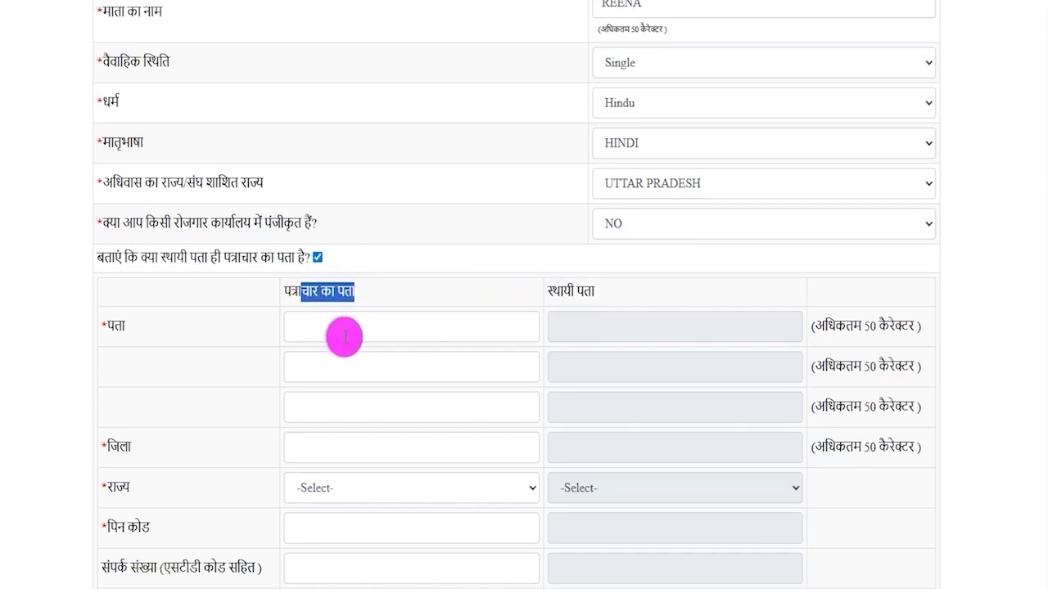
scroll(438, 398, "down", 1)
scroll(438, 398, "down", 2)
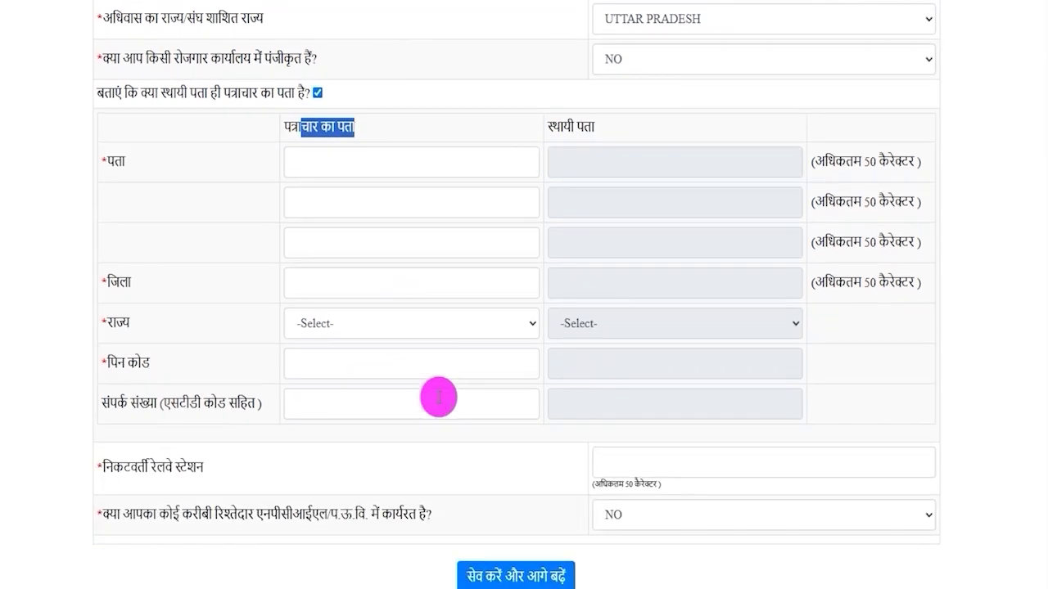
scroll(438, 397, "down", 1)
left_click_drag(148, 384, 167, 382)
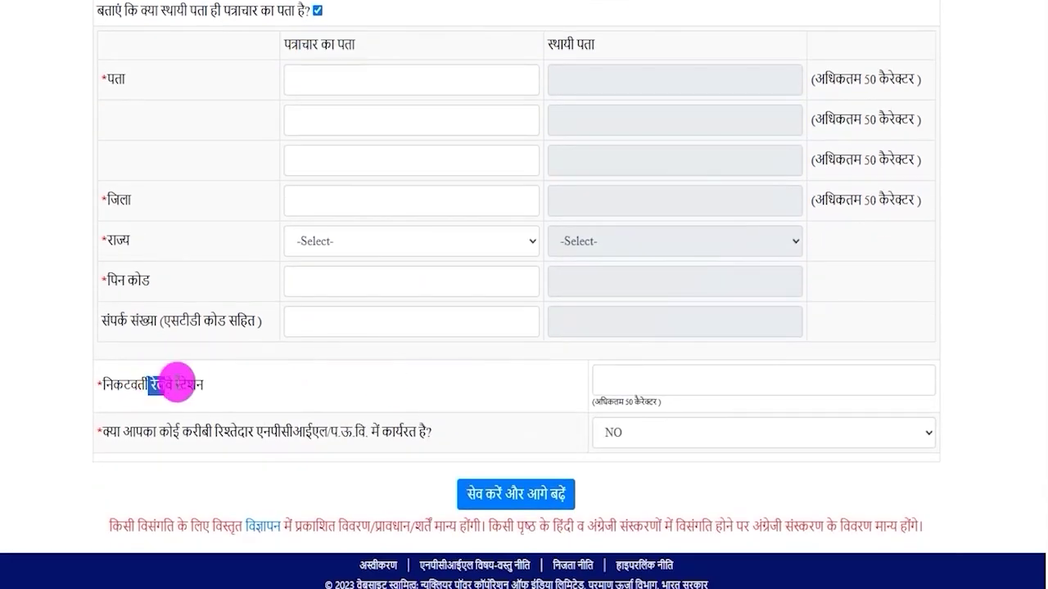
left_click(615, 383)
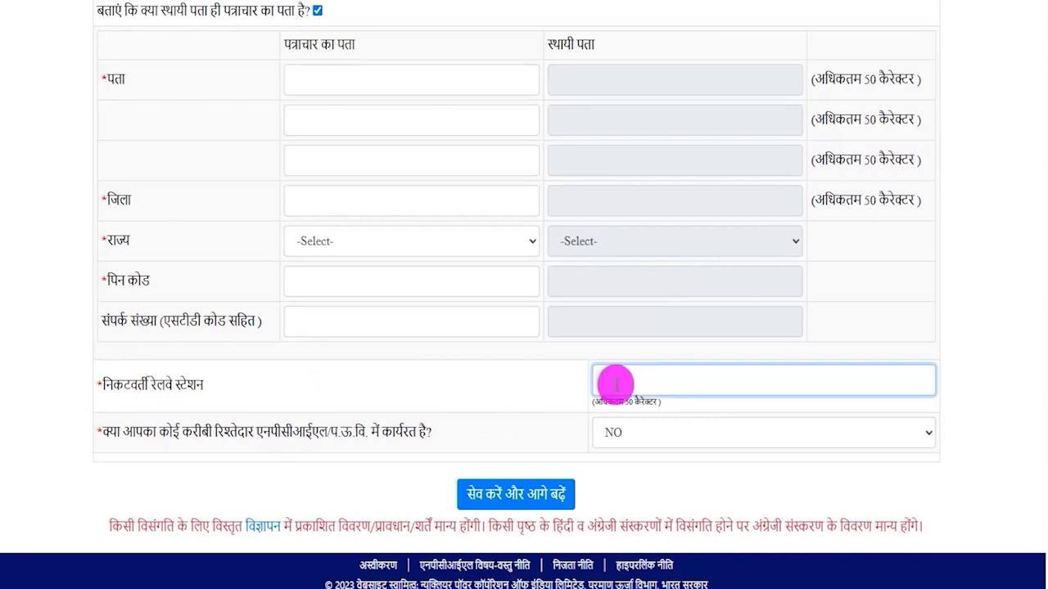
Set the close relative working in NPCIL/DAE question to YES and examine the relative's name, post, site/project and relationship fields
left_click_drag(172, 429, 355, 428)
left_click(613, 431)
left_click(619, 482)
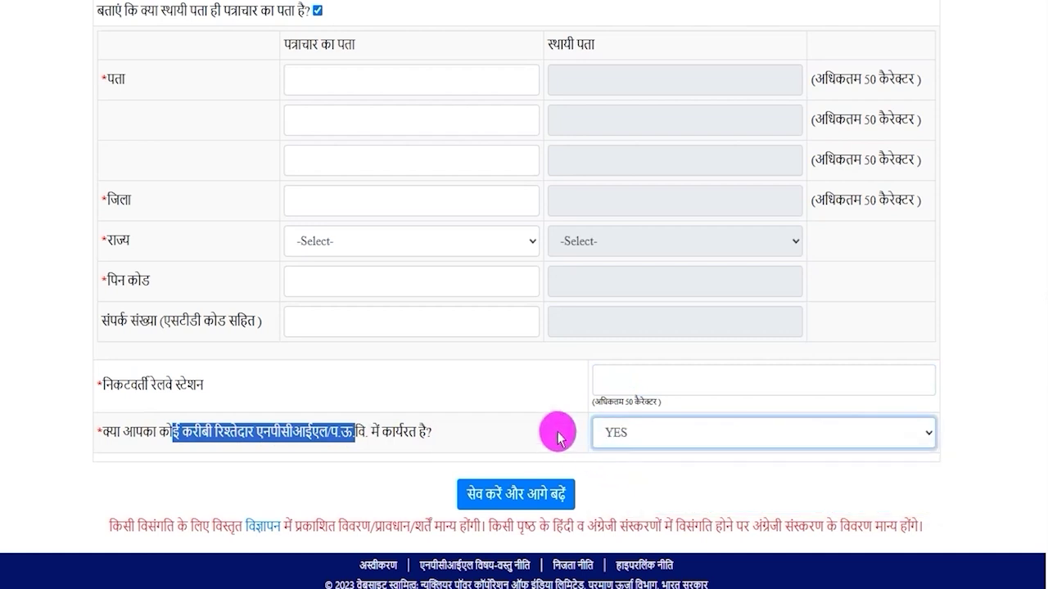
scroll(555, 432, "down", 2)
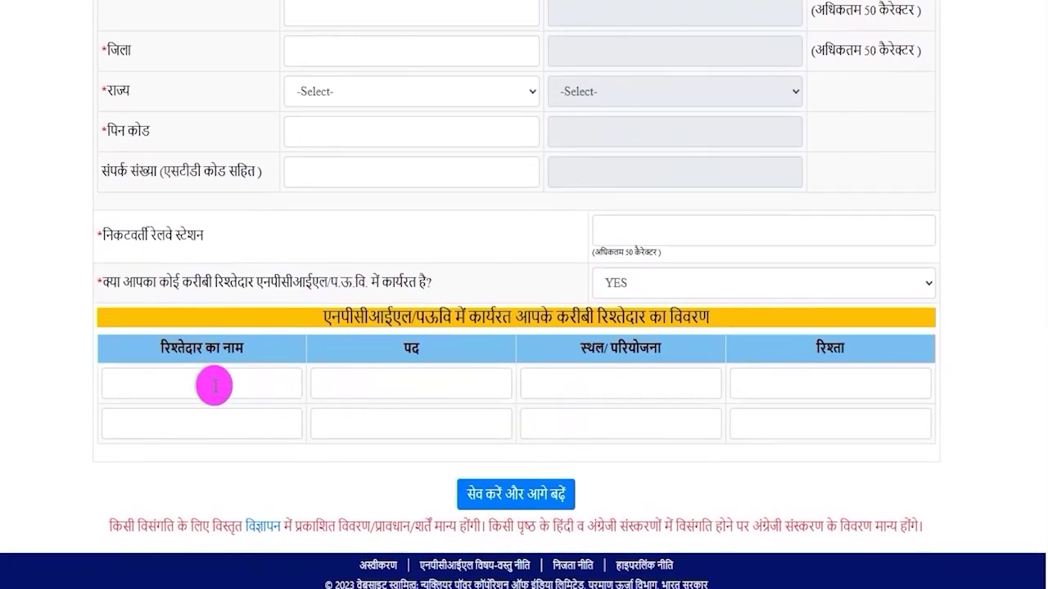
left_click(454, 389)
left_click(624, 385)
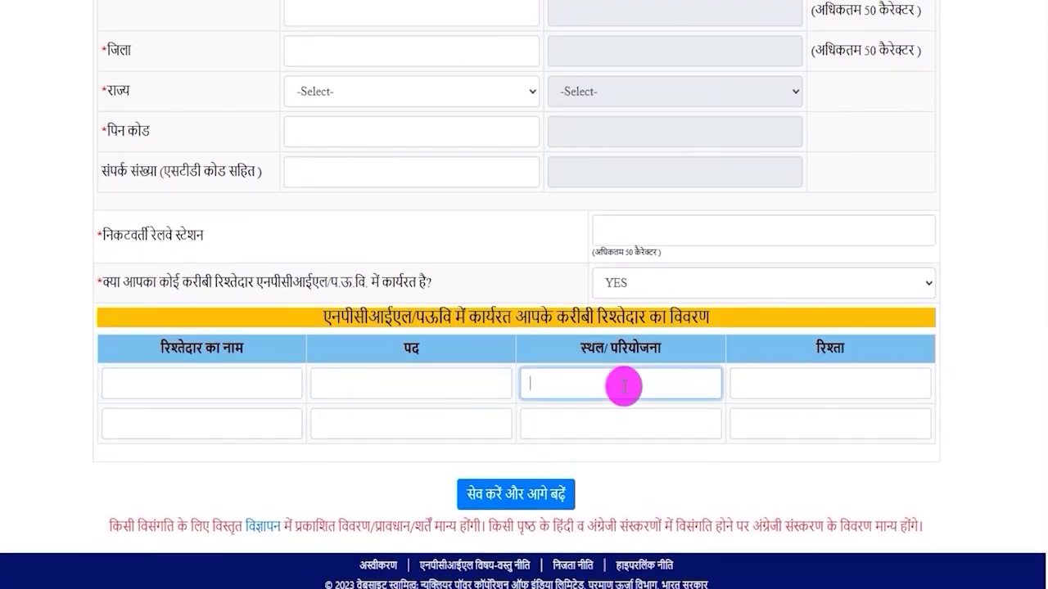
left_click(800, 382)
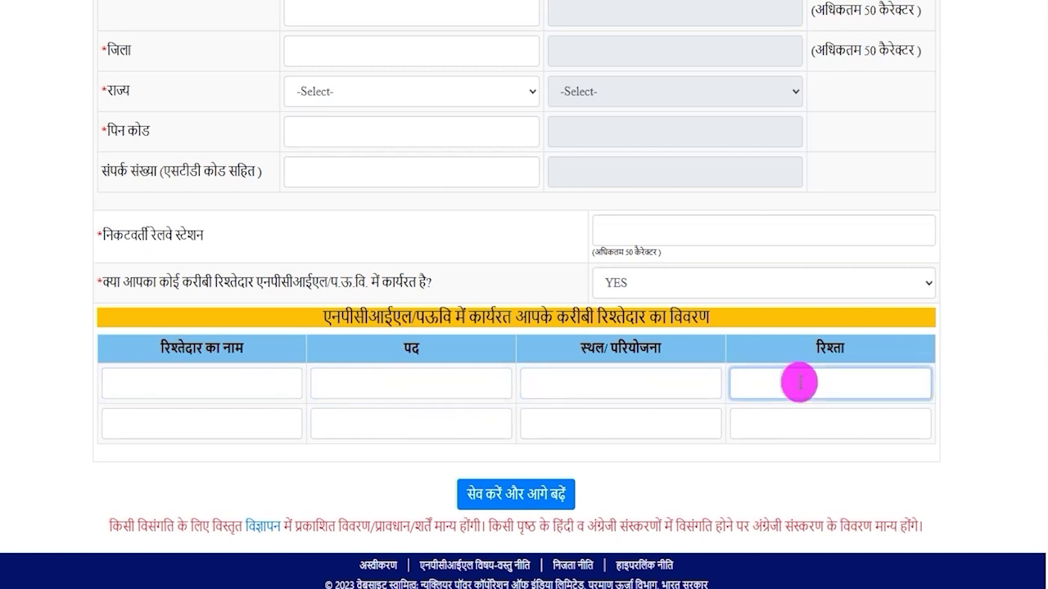
Set the close relative working in NPCIL/DAE question to NO and save the personal details to proceed
left_click(639, 282)
left_click(616, 351)
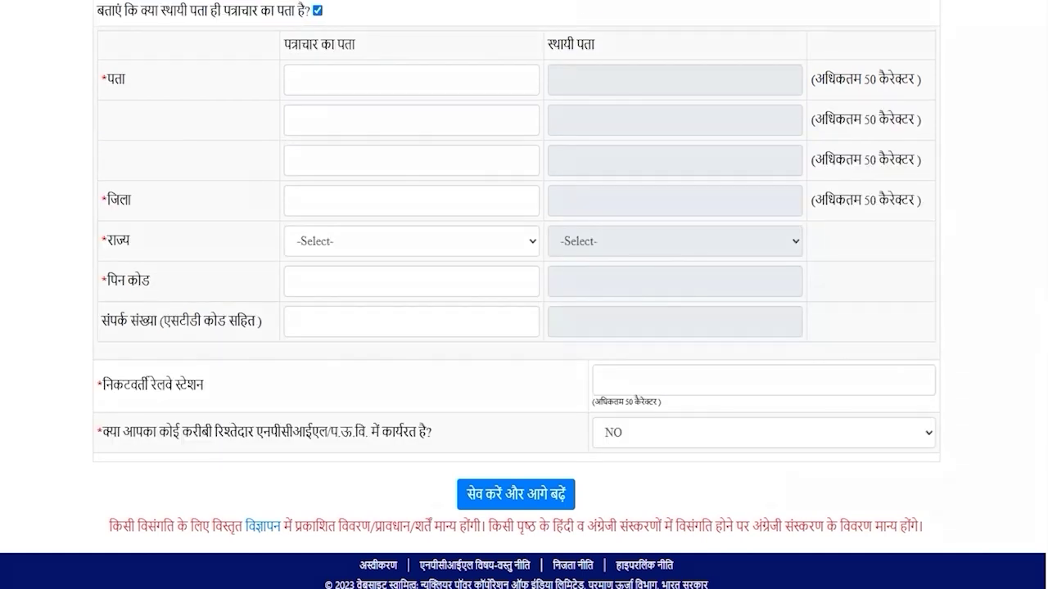
left_click_drag(473, 366, 516, 472)
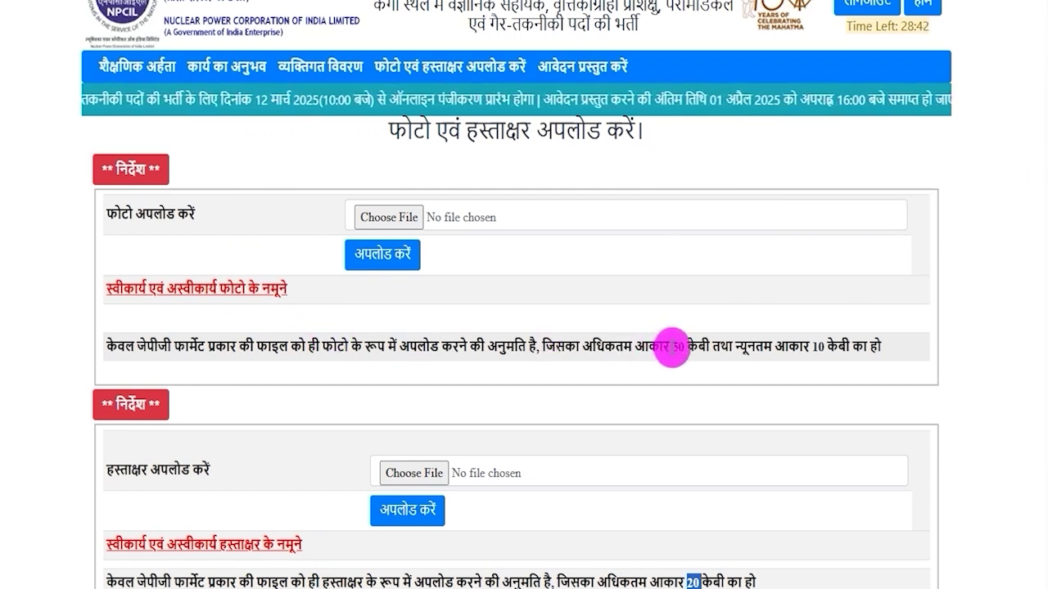
Examine the permitted file format and size limits for the photo and signature uploads
double_click(676, 347)
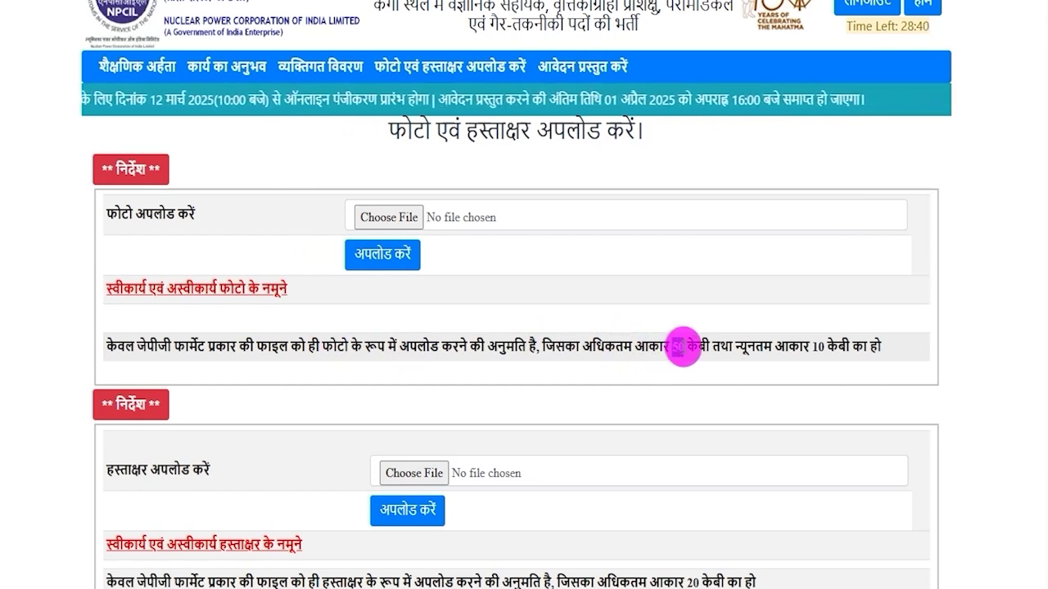
left_click(621, 346)
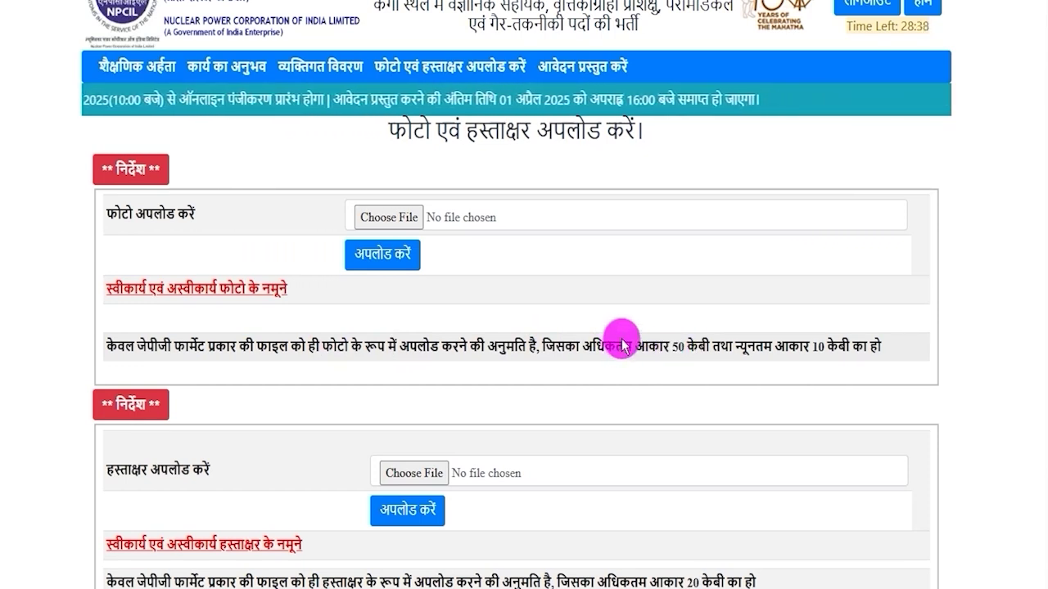
left_click_drag(673, 347, 802, 347)
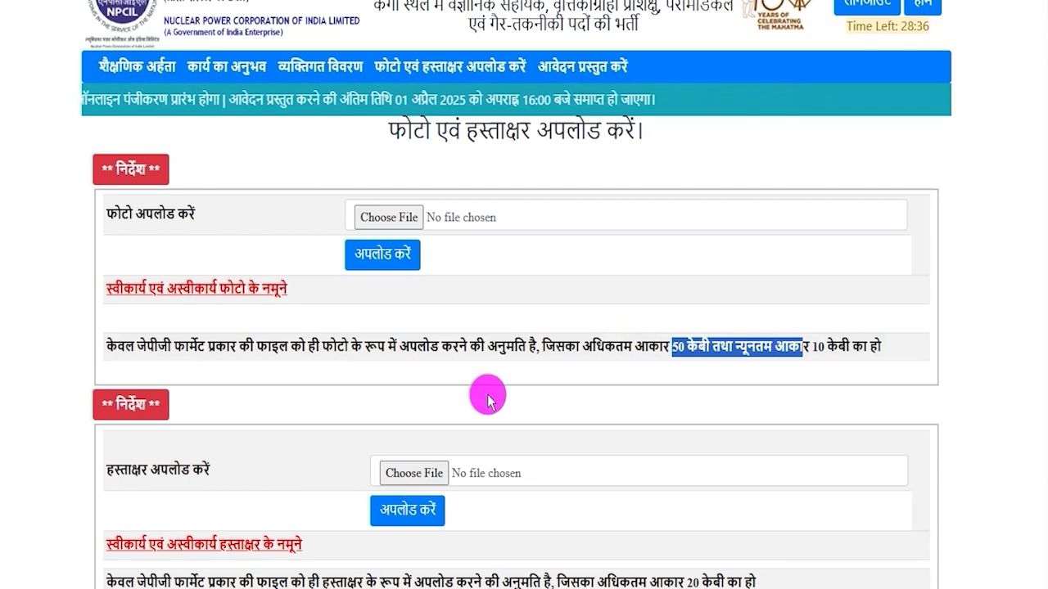
scroll(488, 400, "down", 2)
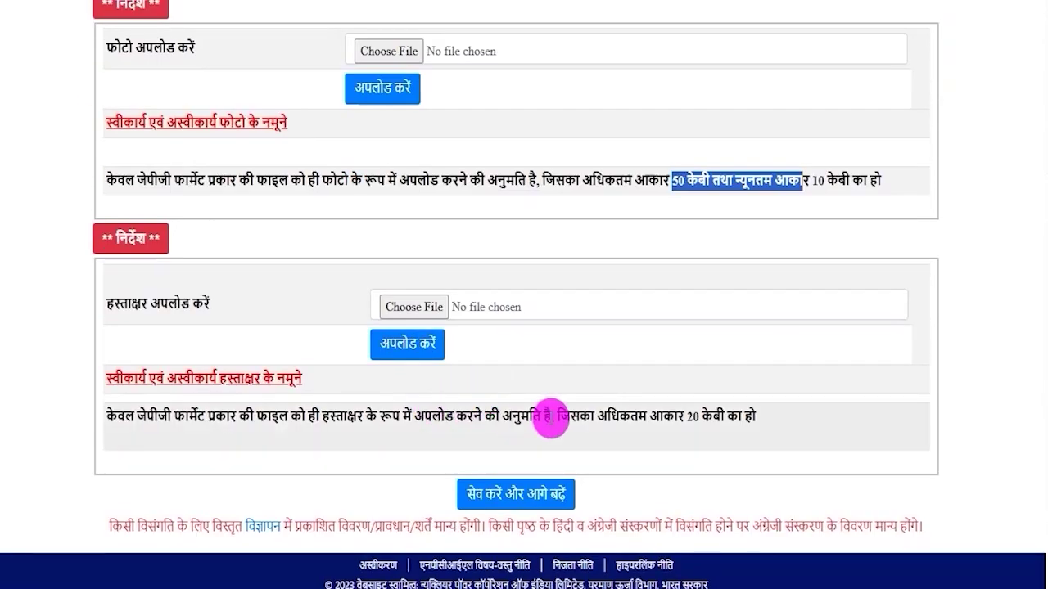
left_click(691, 416)
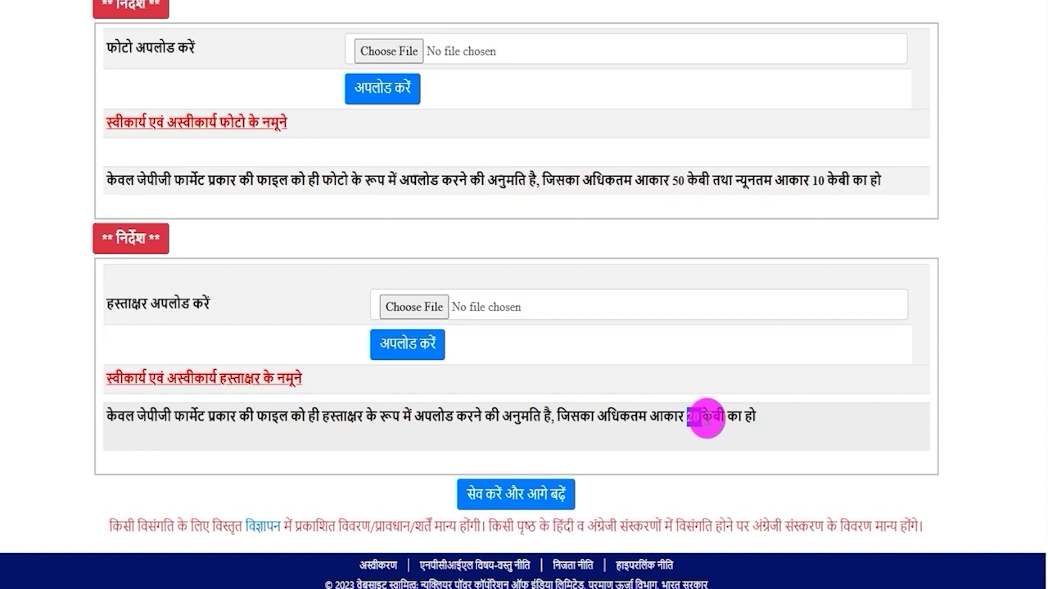
Open the acceptable and unacceptable photo samples and examine the required file size, dimensions and rejected examples
scroll(705, 418, "up", 2)
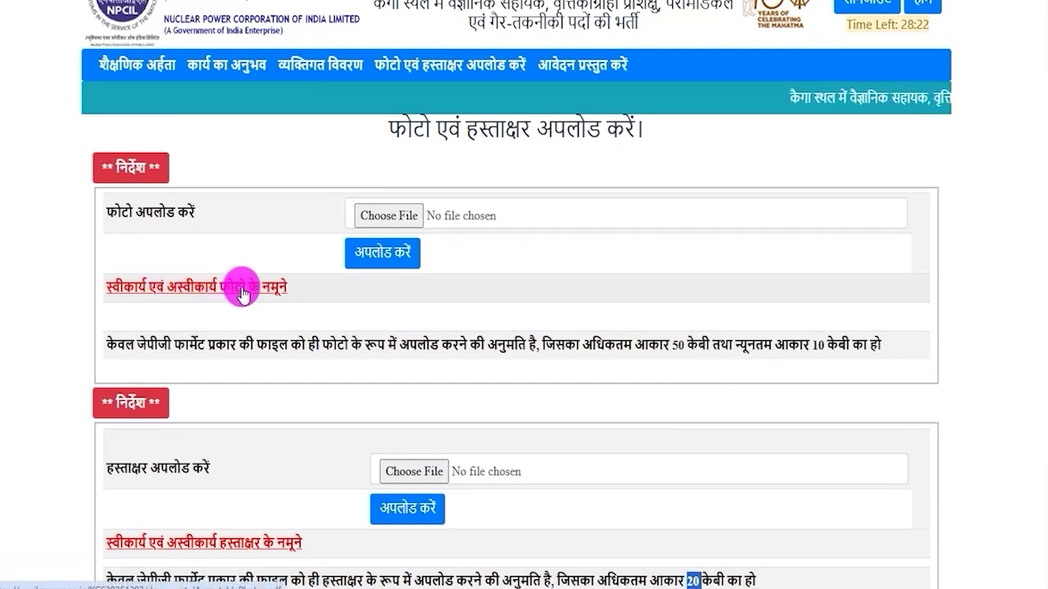
left_click(243, 295)
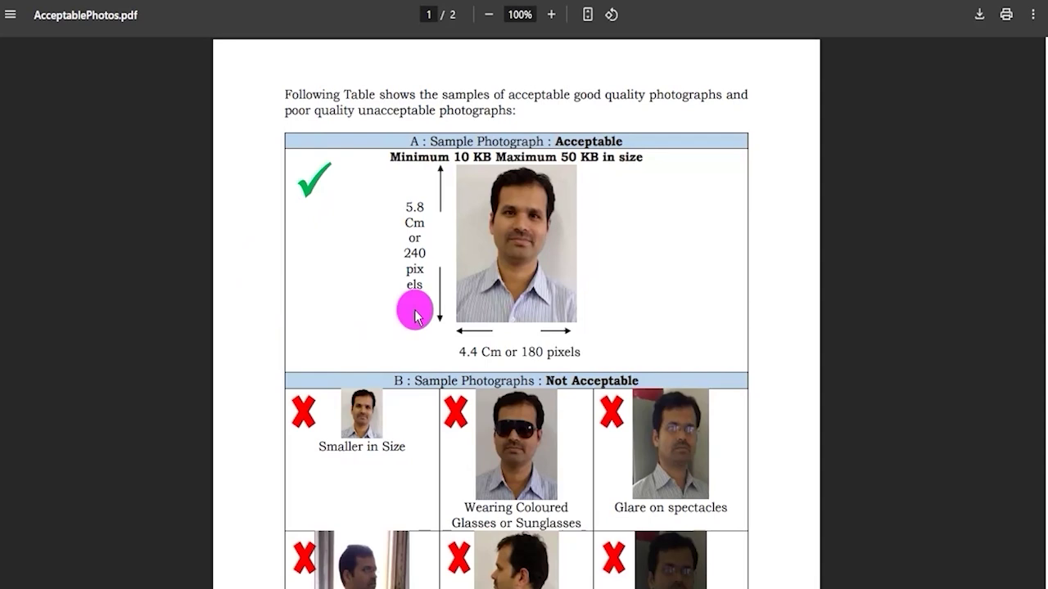
left_click_drag(475, 157, 584, 160)
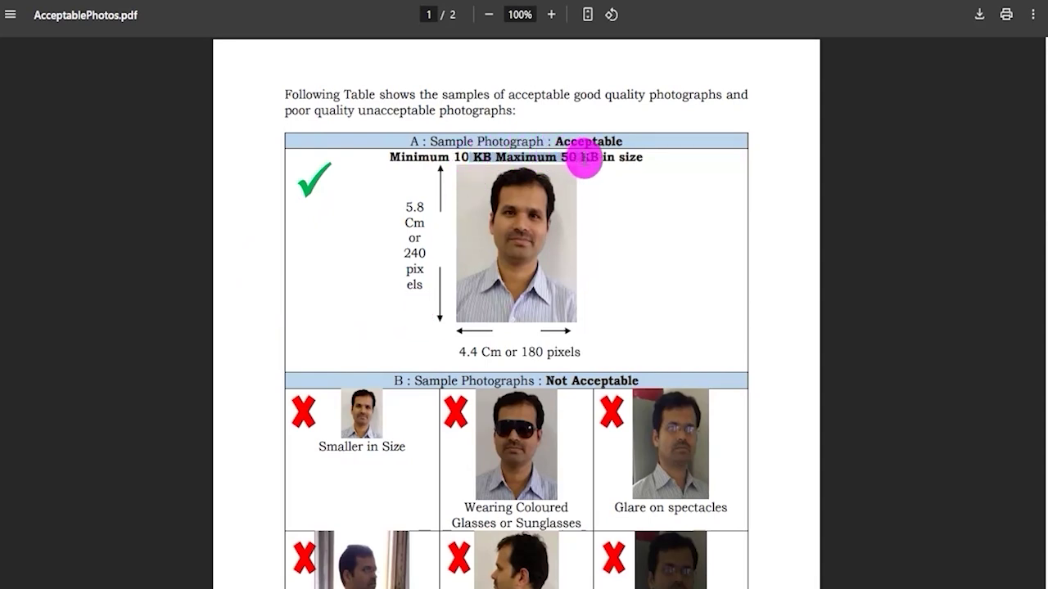
left_click(416, 205)
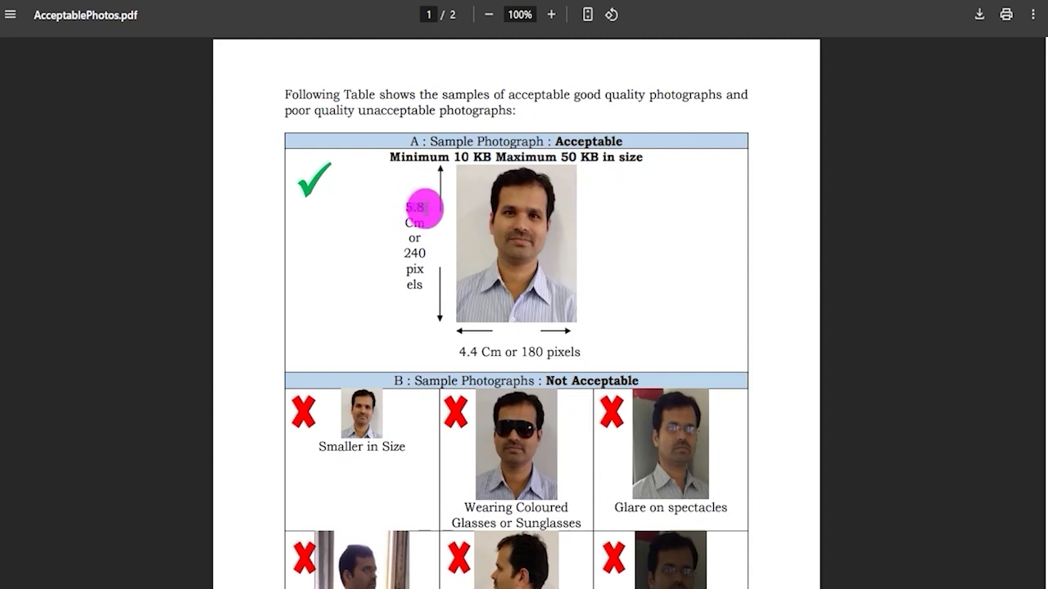
double_click(424, 208)
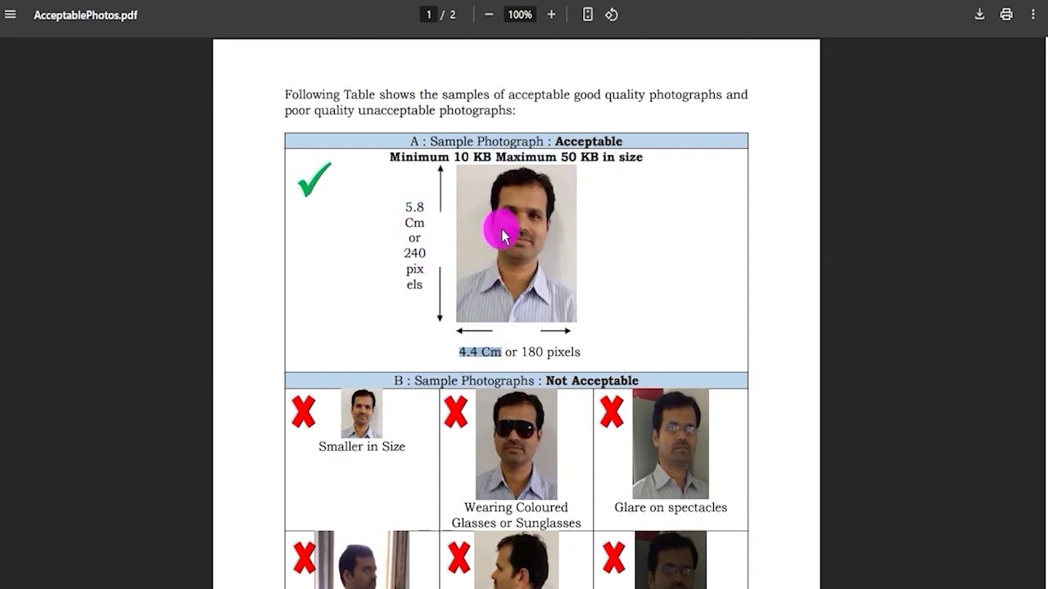
scroll(532, 299, "down", 2)
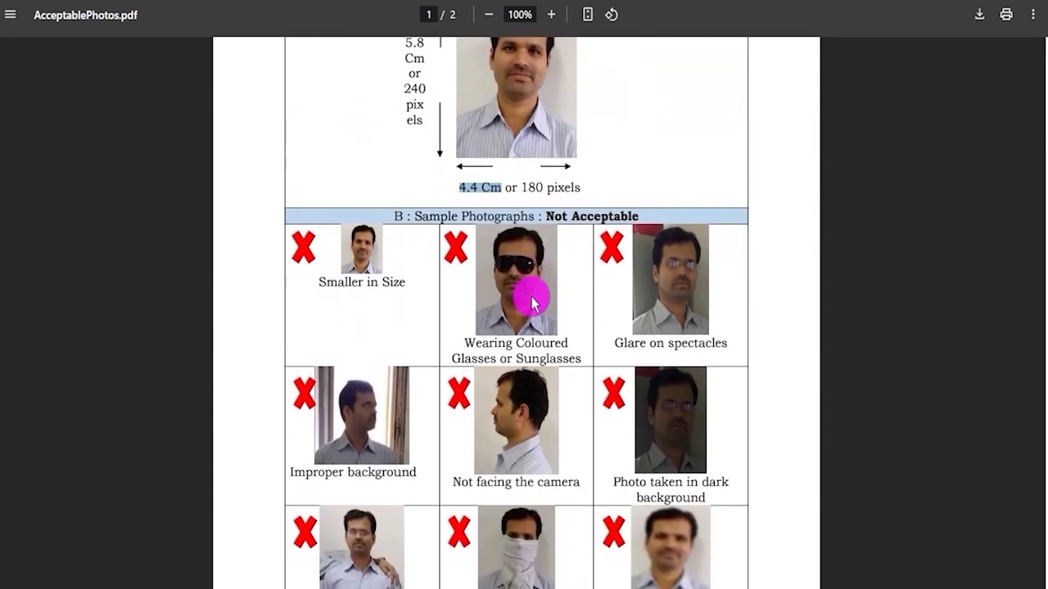
scroll(589, 422, "down", 2)
scroll(578, 415, "up", 4)
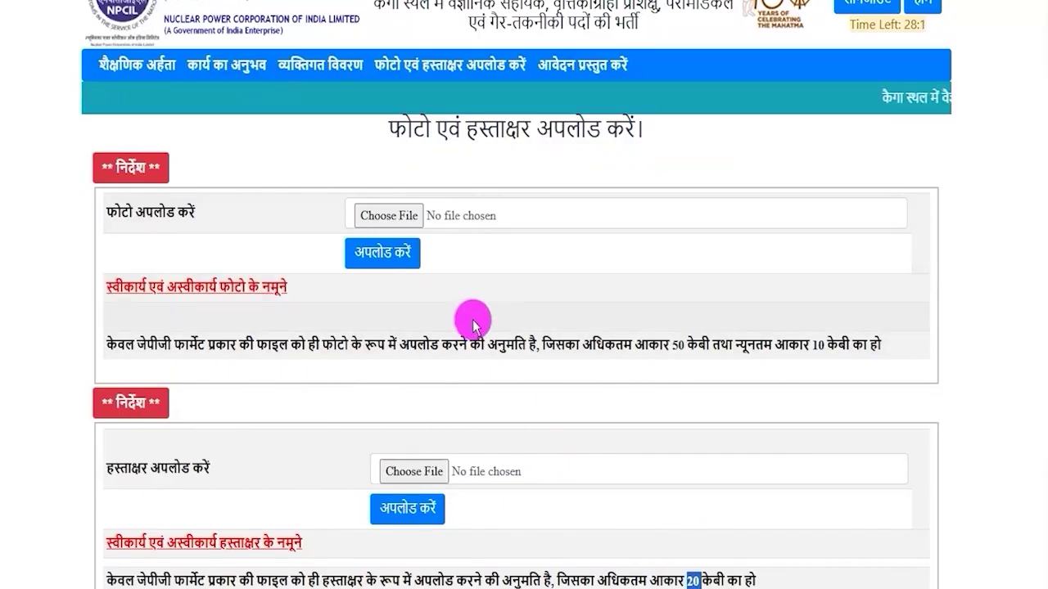
Select the candidate's photo from the Y-Photos & Signatures folder, upload it and acknowledge the upload message
left_click(405, 216)
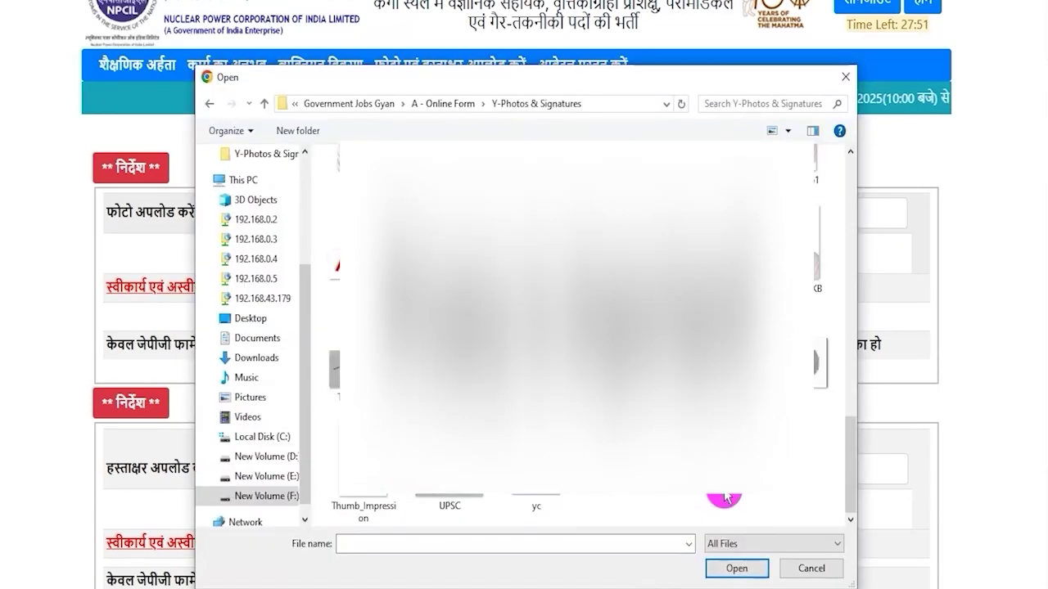
double_click(671, 292)
left_click(375, 254)
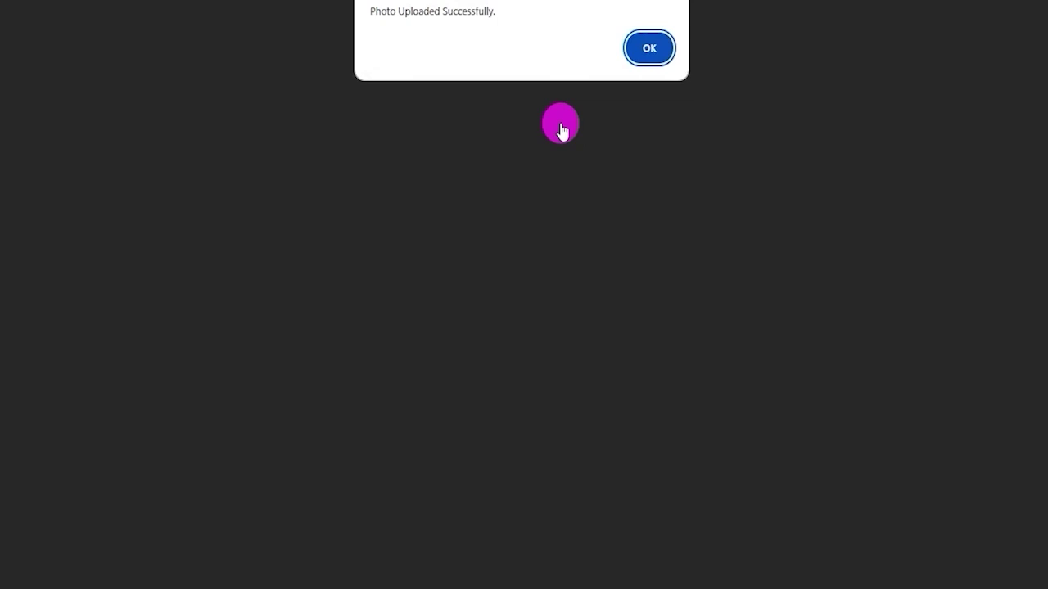
left_click(639, 54)
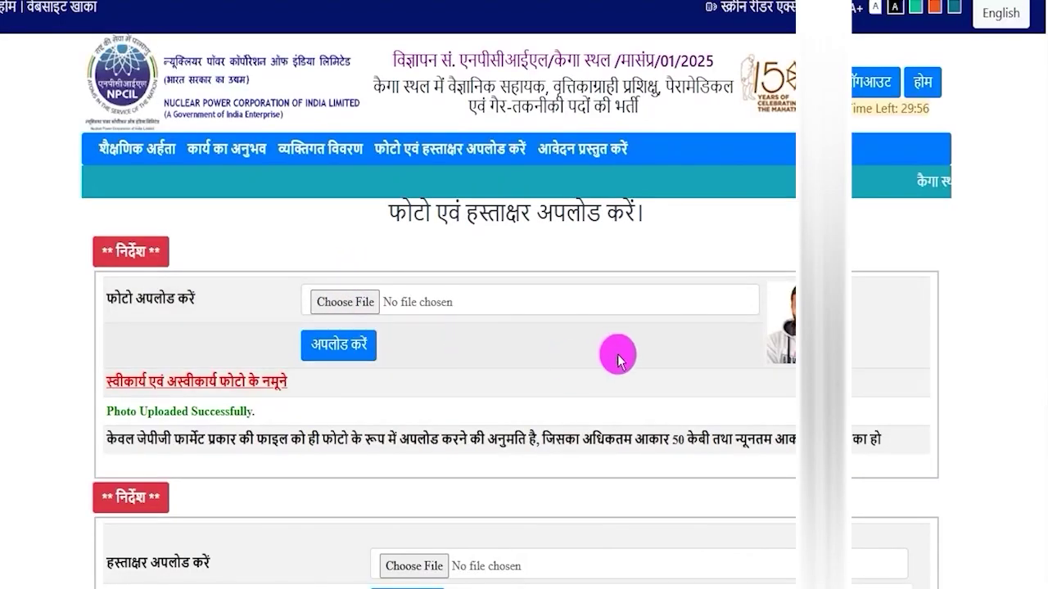
Try to upload the candidate's signature image and check the signature upload section
scroll(615, 351, "down", 3)
left_click(404, 303)
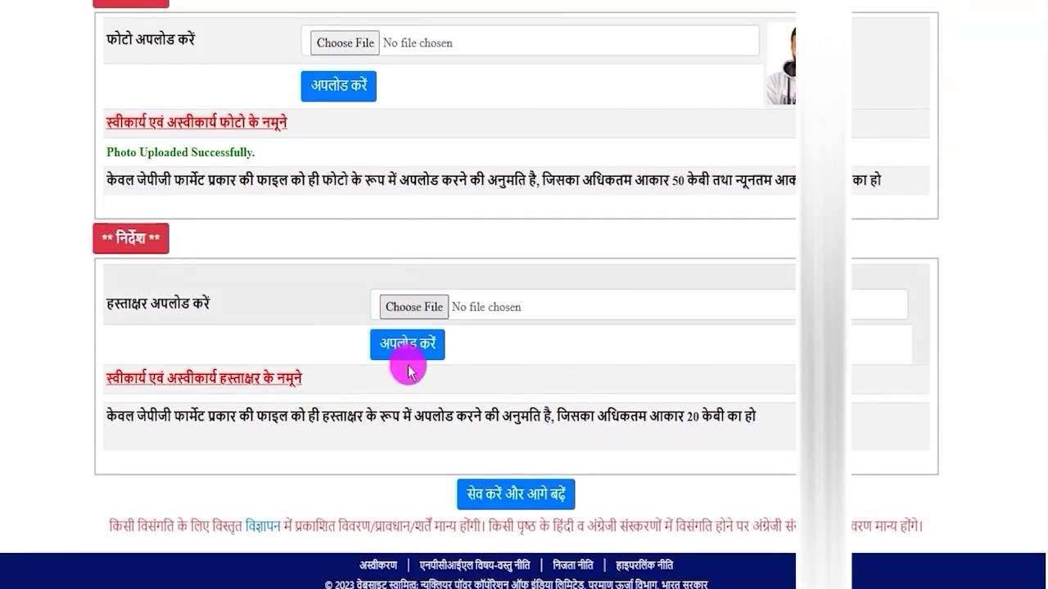
scroll(536, 328, "down", 10)
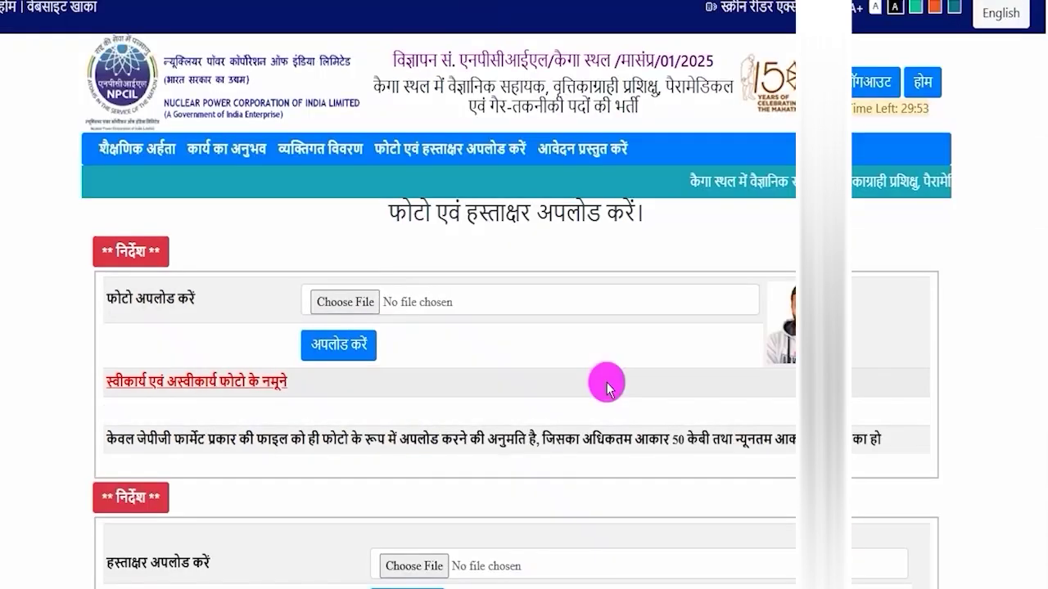
scroll(606, 385, "down", 5)
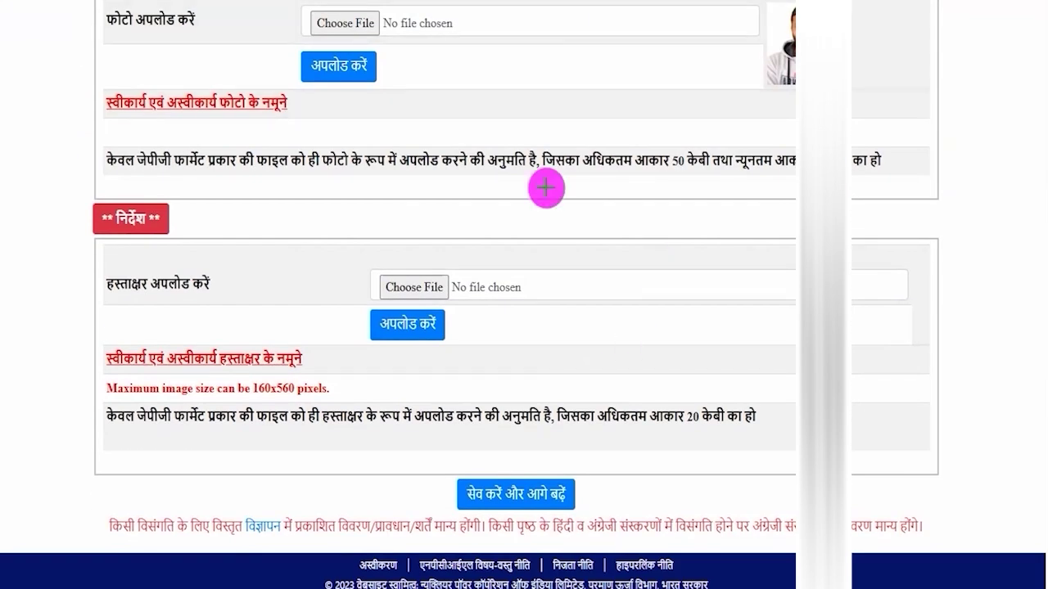
Save the photo and signature page, submit the application after the declaration, and acknowledge the submission message
left_click(544, 483)
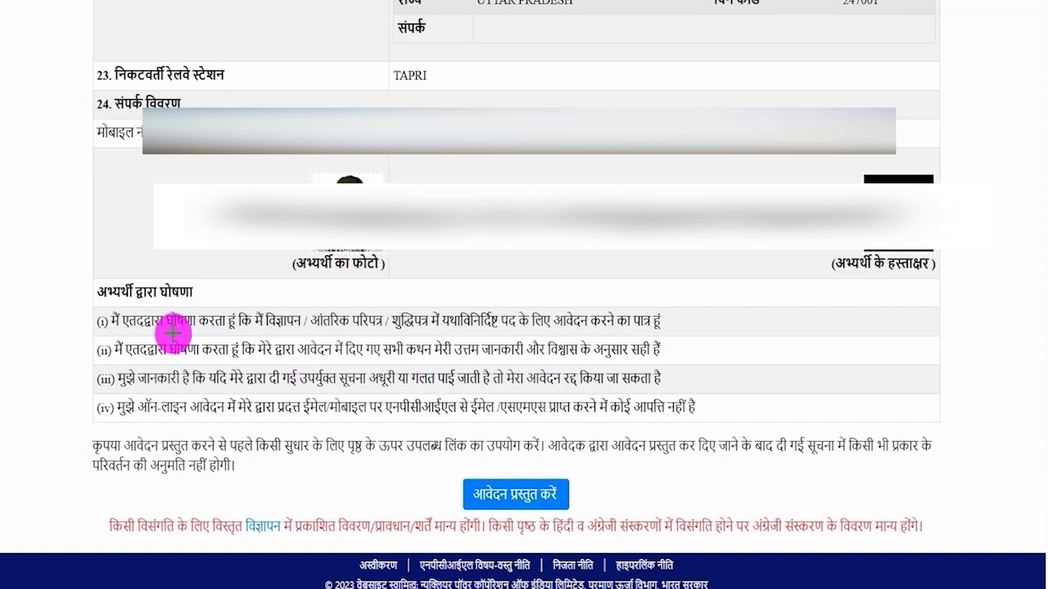
mouse_move(449, 463)
left_mouse_down()
mouse_move(517, 479)
mouse_move(579, 519)
left_mouse_up()
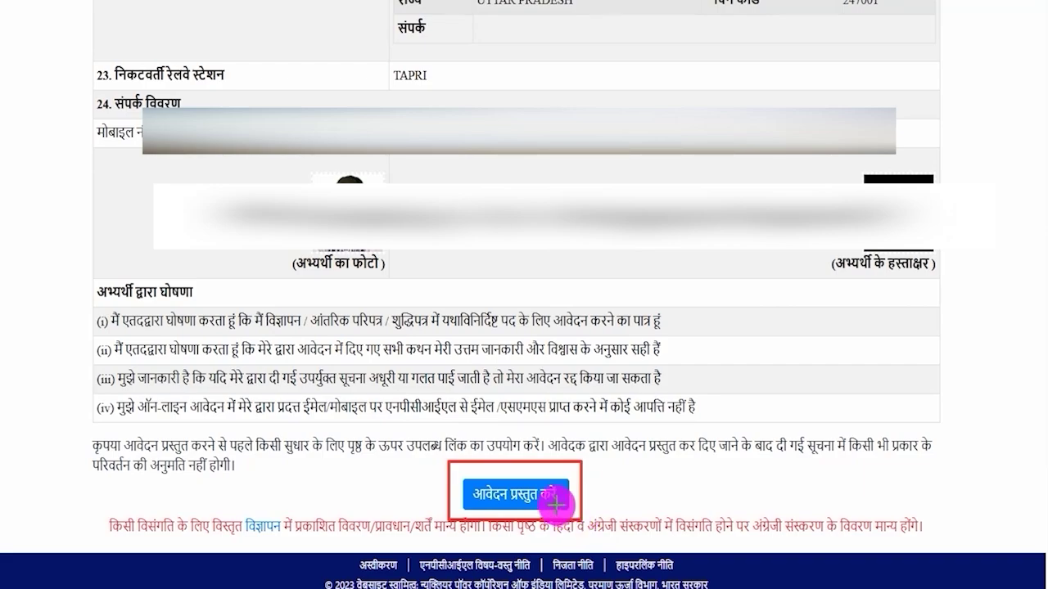
left_click(563, 503)
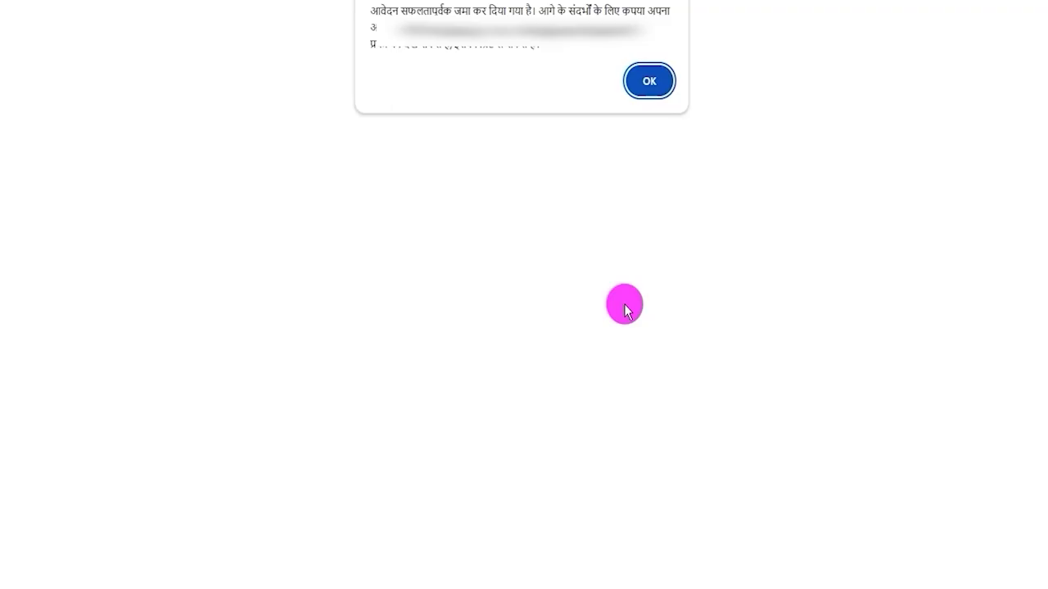
left_click(646, 79)
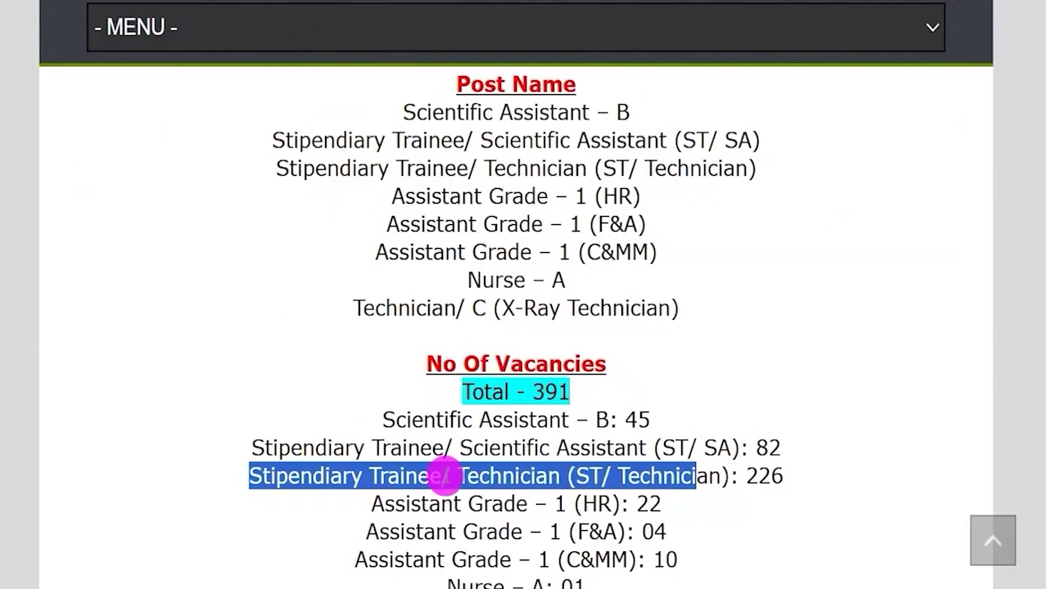
Examine the application fee for each post and category on the recruitment summary page
scroll(523, 346, "down", 5)
scroll(524, 351, "down", 4)
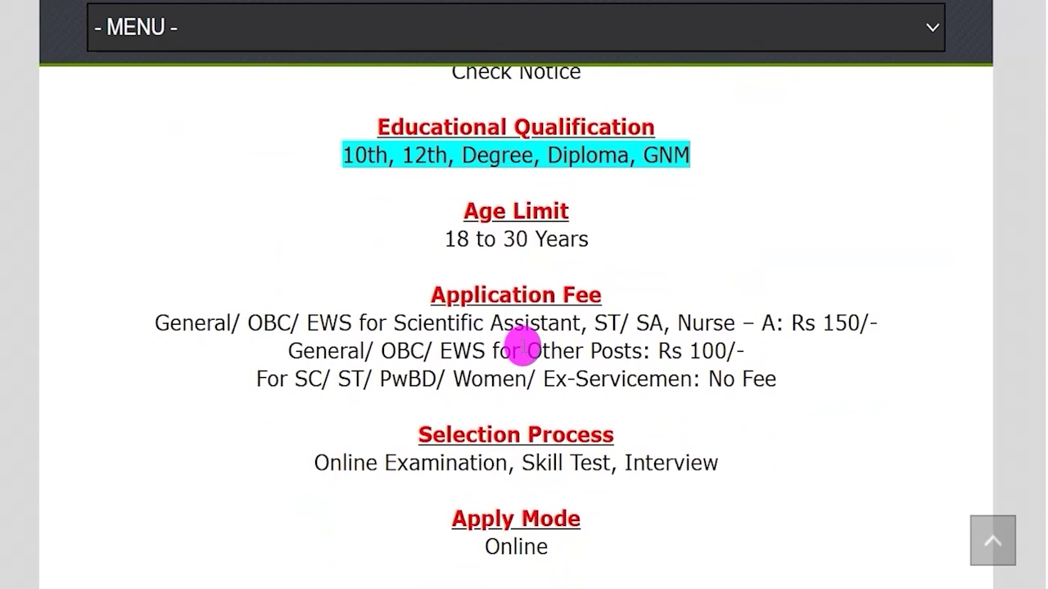
left_click_drag(169, 322, 861, 326)
left_click_drag(407, 324, 731, 321)
left_click_drag(316, 351, 604, 350)
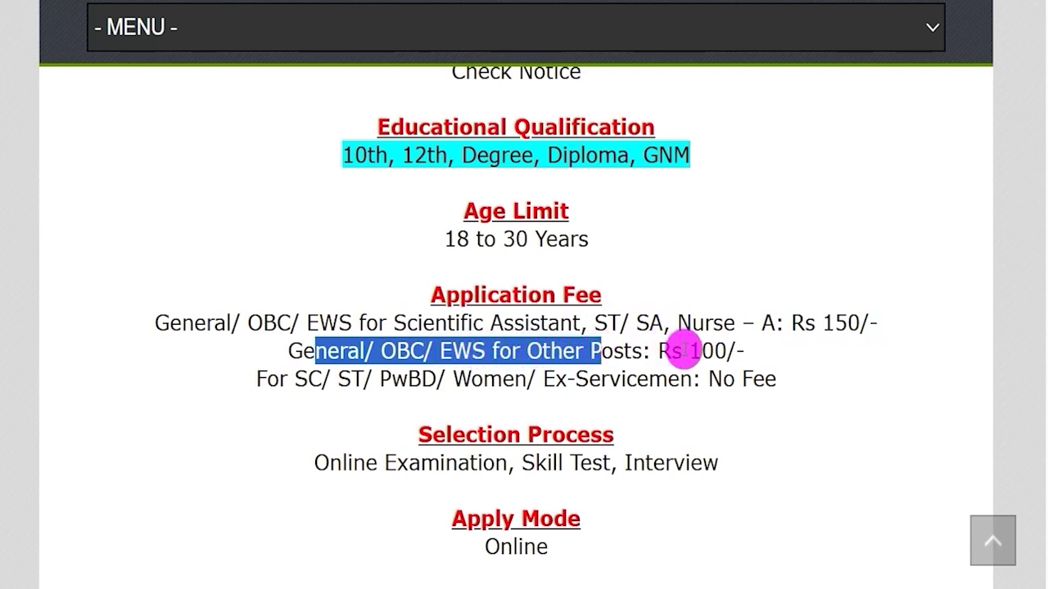
left_click_drag(688, 352, 704, 356)
left_click_drag(308, 379, 676, 388)
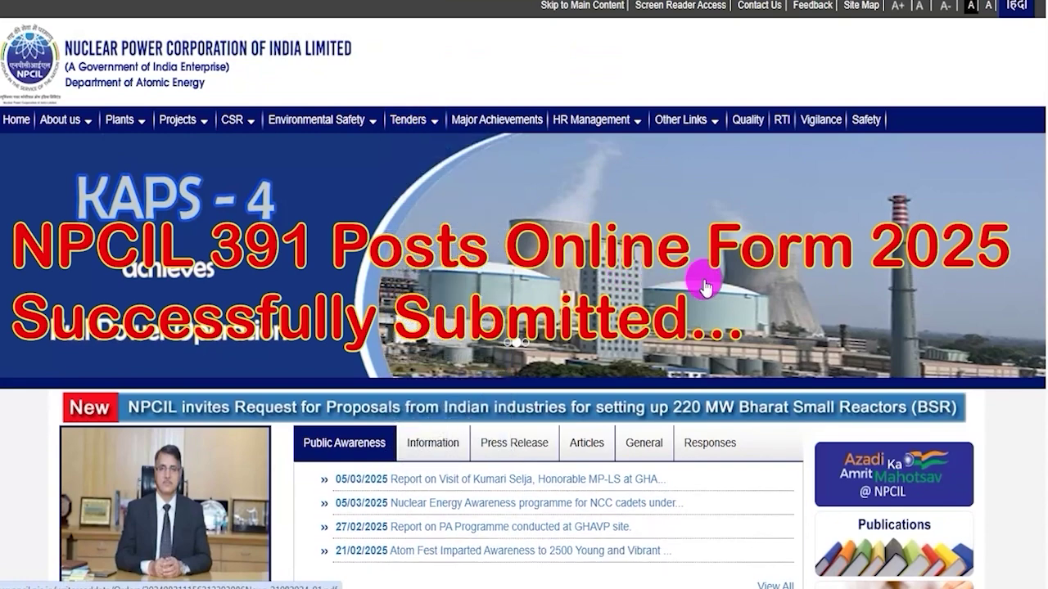
scroll(725, 285, "down", 6)
scroll(727, 288, "up", 2)
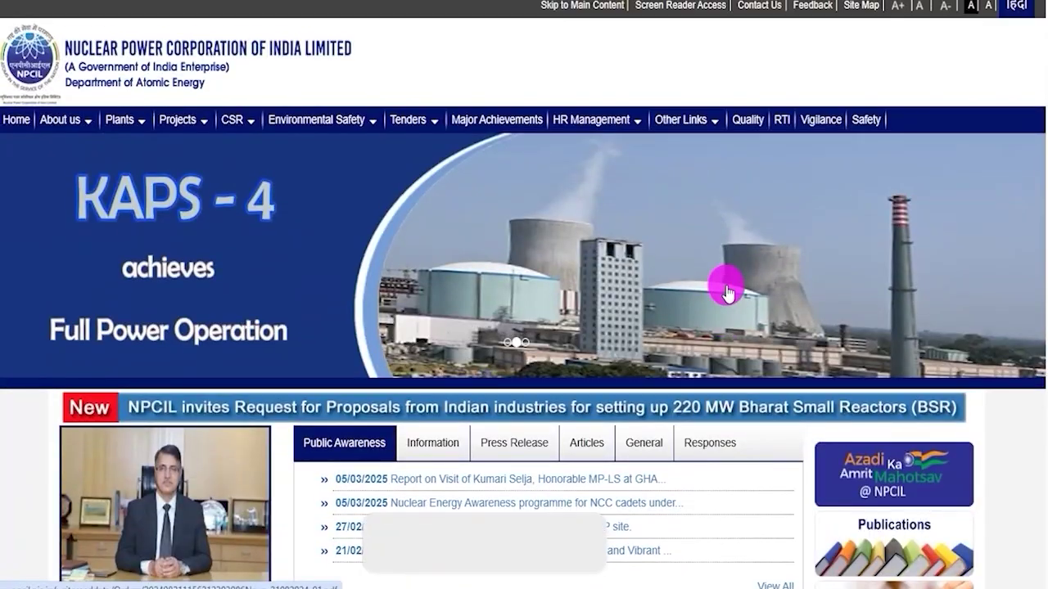